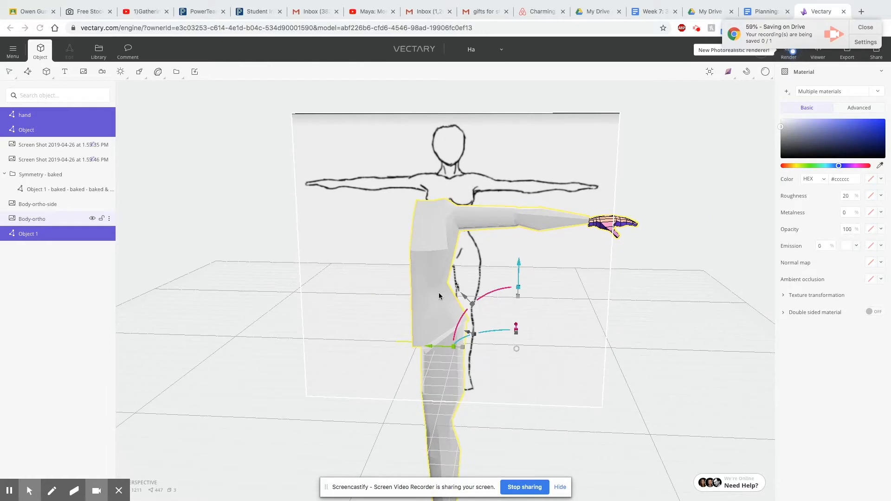
- Set the viewport's rendering style to Shaded
scroll(618, 237, "up", 5)
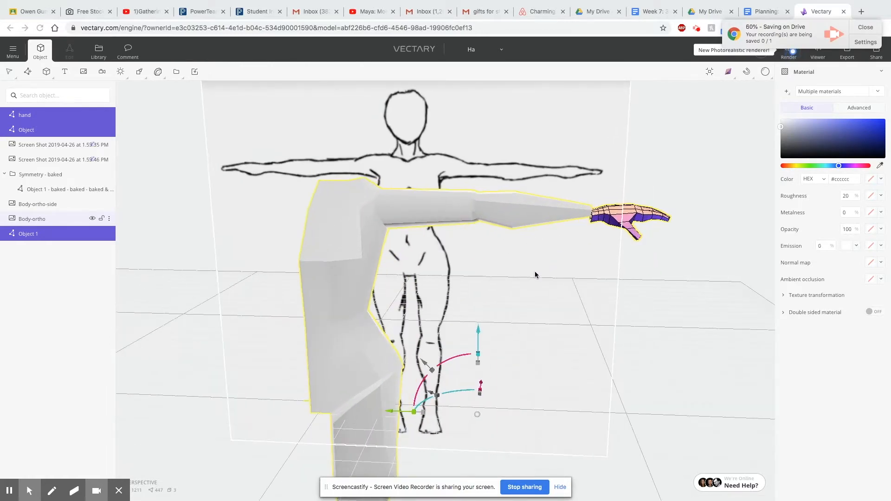
scroll(517, 305, "up", 2)
scroll(537, 266, "down", 3)
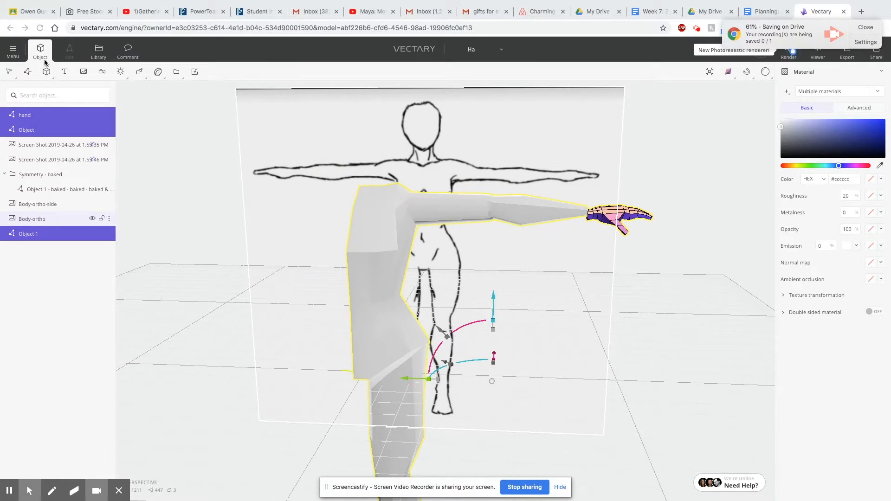
left_click(730, 74)
left_click(669, 113)
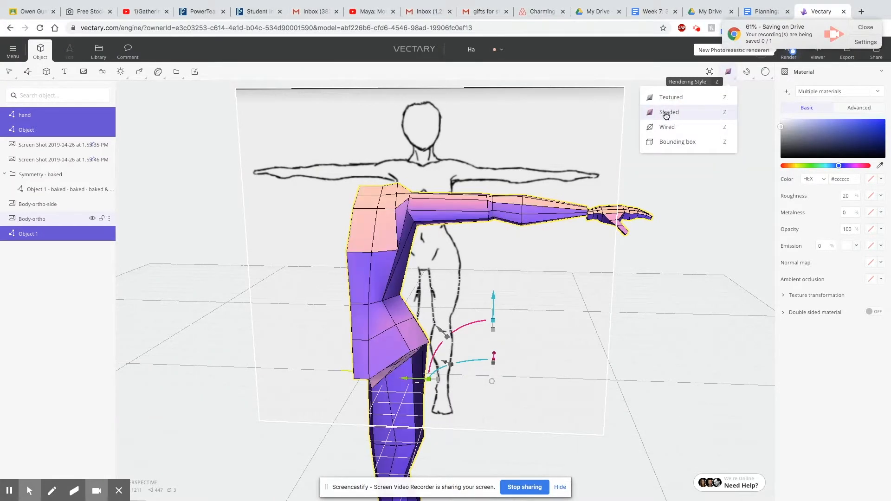
scroll(529, 219, "up", 3)
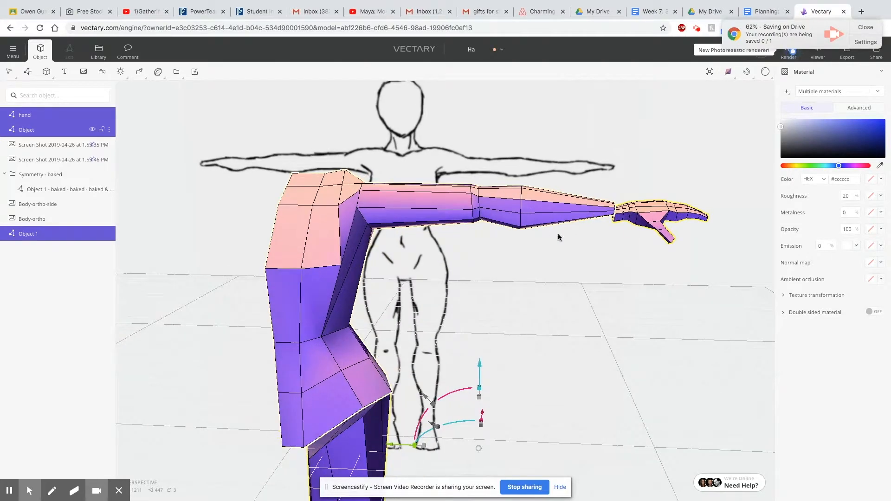
scroll(619, 272, "down", 4)
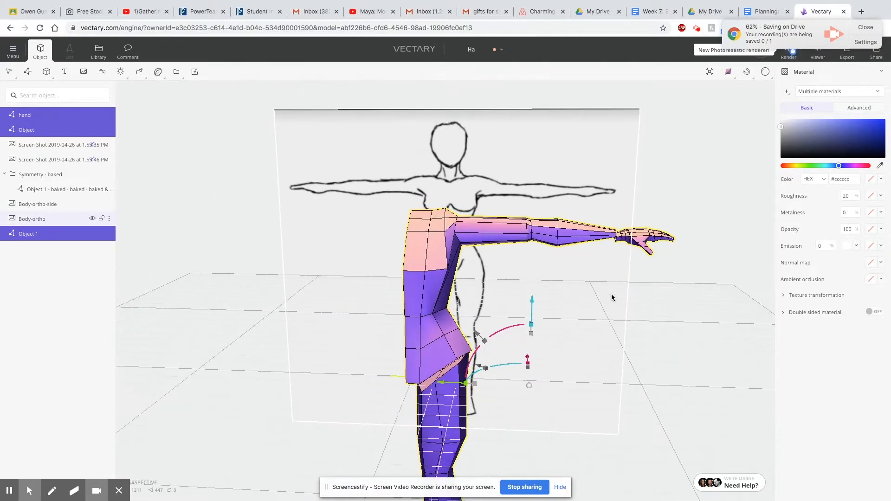
scroll(564, 377, "up", 4)
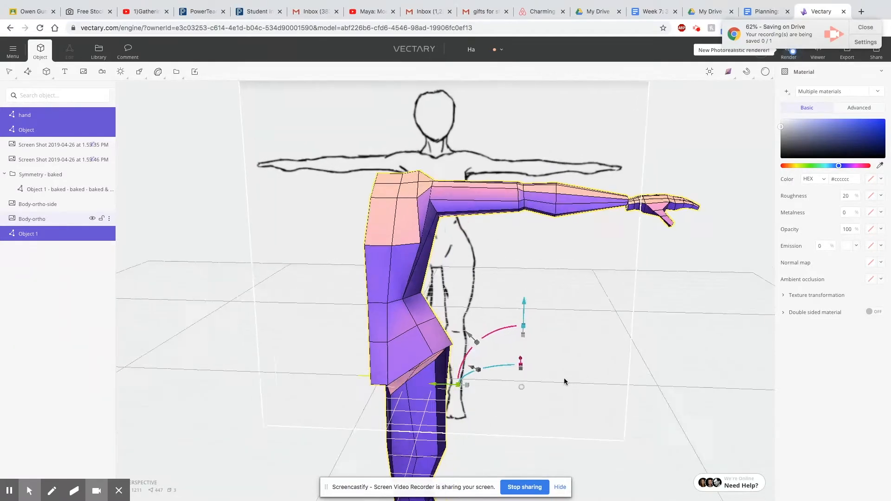
scroll(503, 384, "down", 3)
scroll(491, 378, "down", 1)
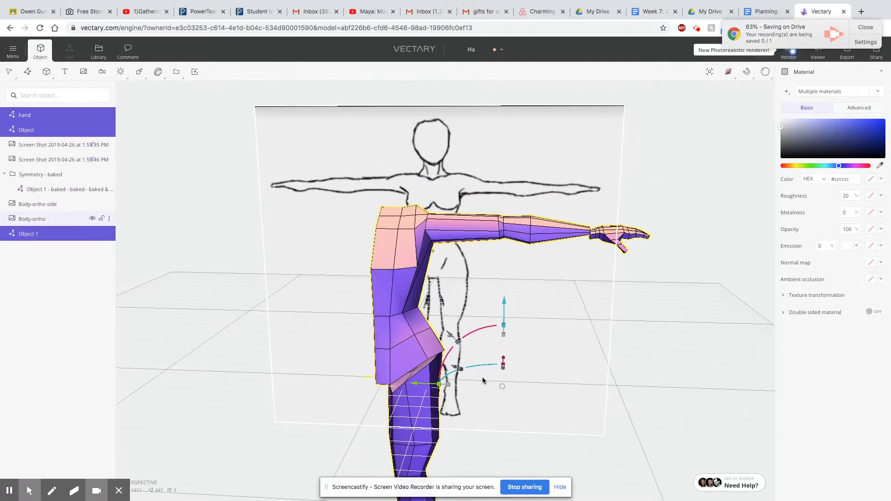
scroll(485, 371, "up", 6)
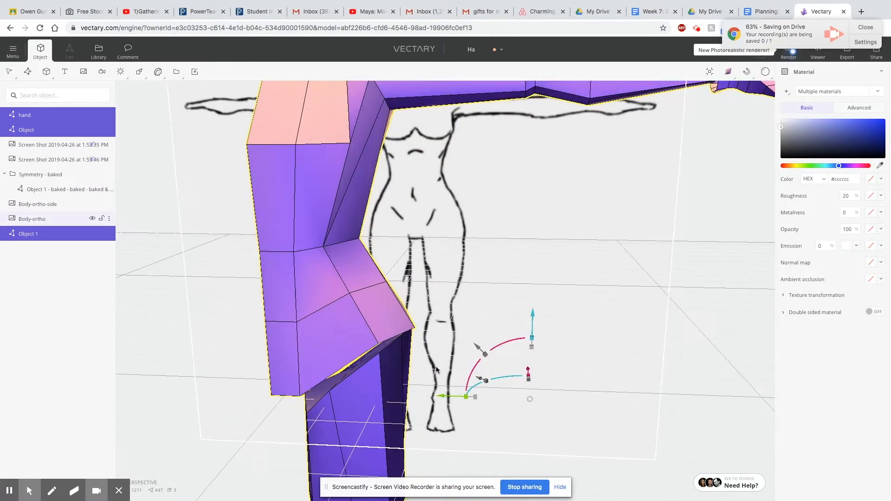
scroll(409, 379, "down", 5)
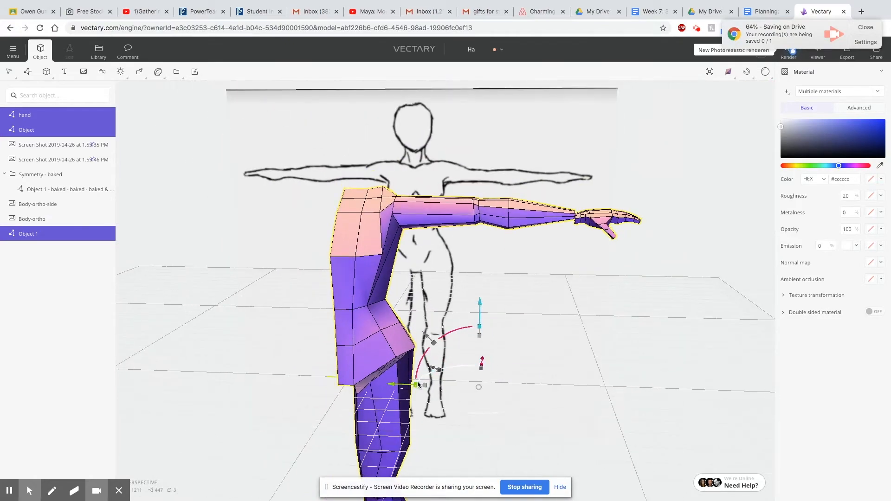
- Move only the leg object straight down, away from the torso, to a vertical position of about -125
left_click(509, 434)
left_click_drag(509, 435, 296, 398)
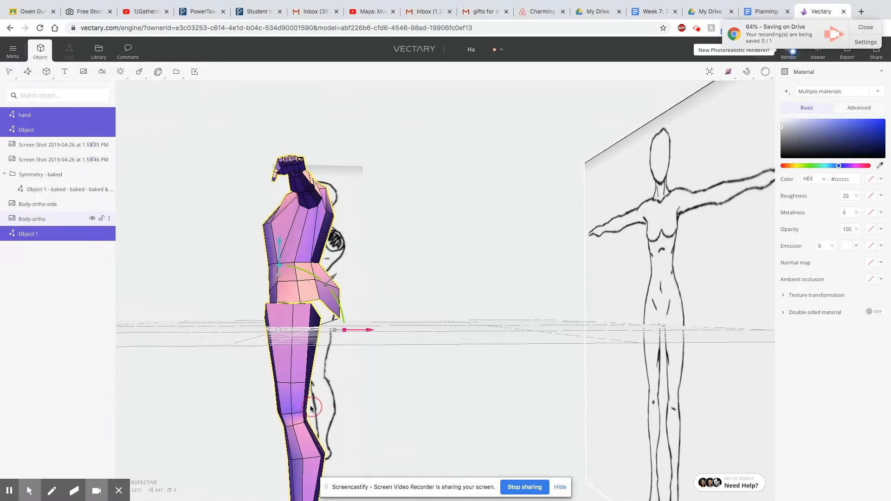
left_click(402, 405)
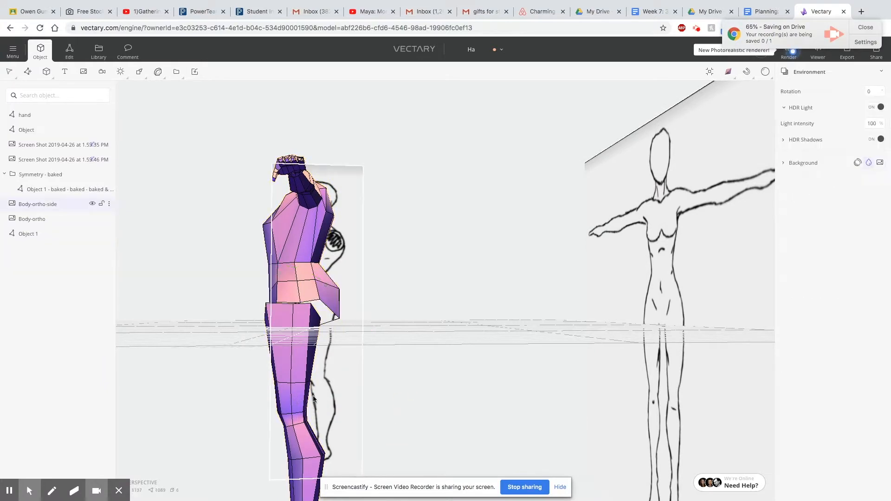
left_click(295, 377)
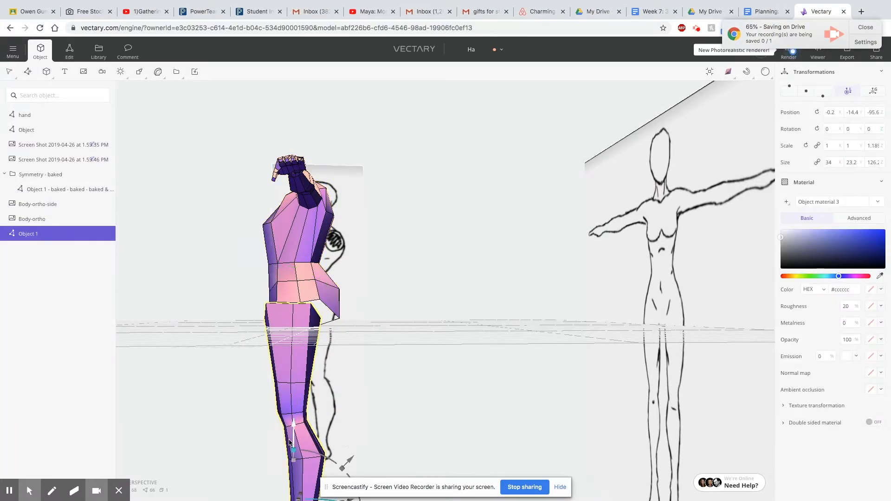
scroll(343, 439, "down", 2)
left_click_drag(403, 438, 416, 415)
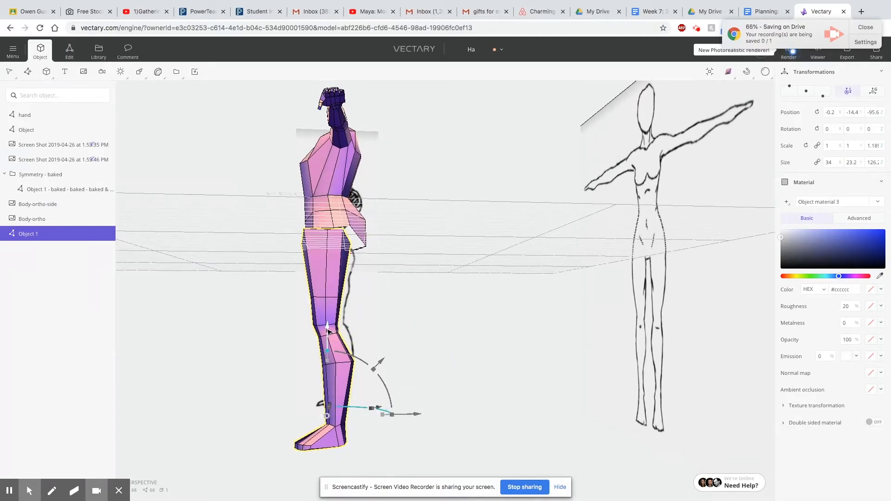
left_click_drag(327, 330, 327, 383)
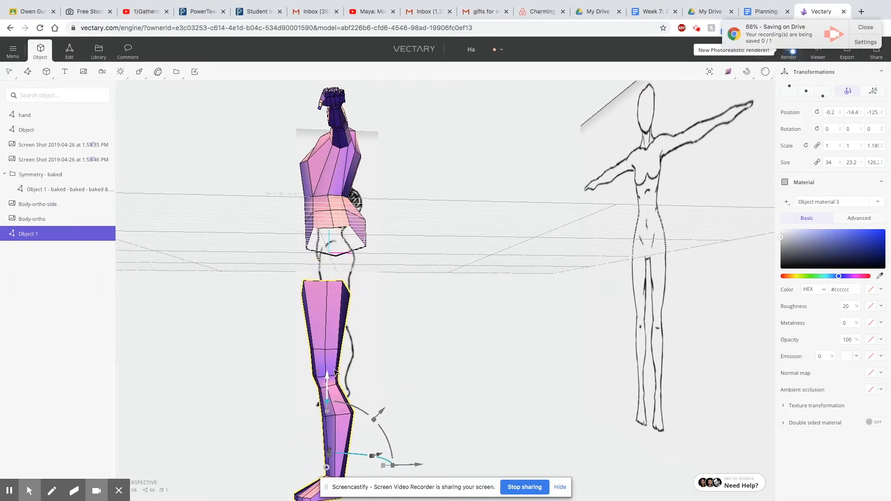
- Examine the open lower end of the torso and the capped upper end of the leg from several angles
scroll(355, 350, "up", 2)
scroll(367, 320, "up", 2)
left_click_drag(374, 269, 461, 273)
scroll(341, 199, "up", 3)
left_click_drag(360, 253, 491, 314)
scroll(539, 330, "down", 2)
scroll(489, 310, "down", 5)
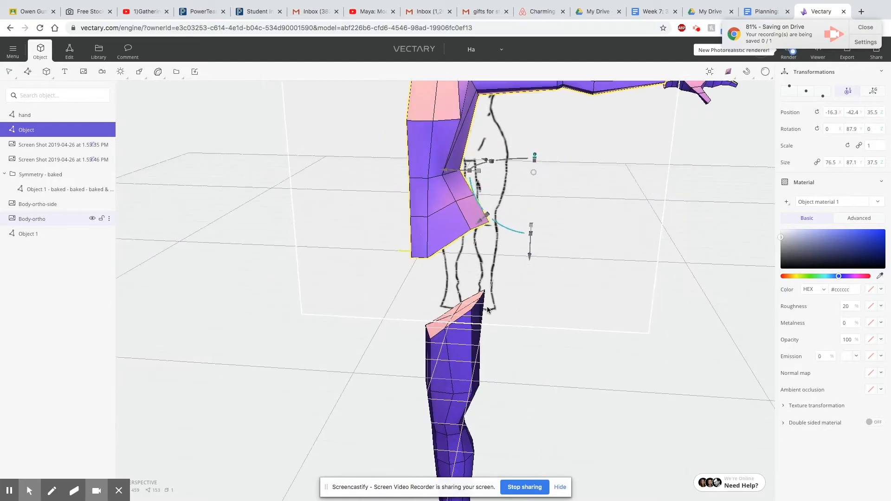
scroll(485, 306, "up", 1)
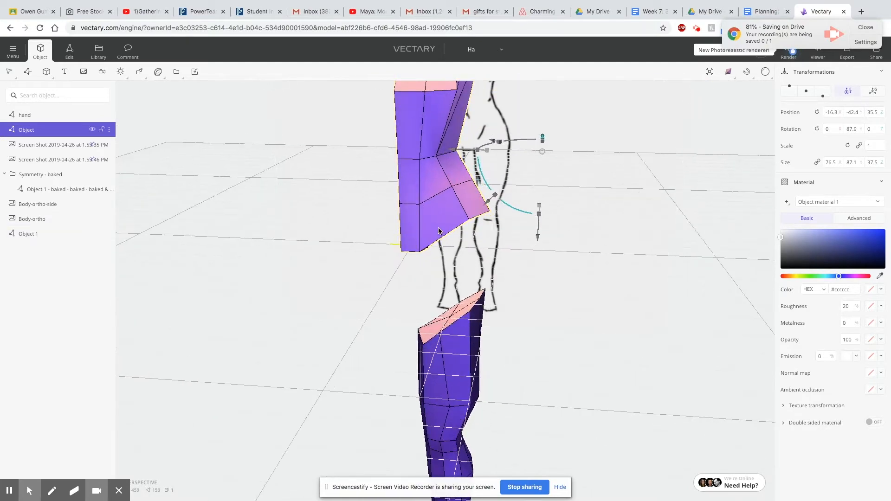
scroll(439, 239, "up", 1)
mouse_move(465, 278)
left_mouse_down()
mouse_move(447, 248)
mouse_move(344, 214)
mouse_move(355, 238)
mouse_move(420, 241)
mouse_move(572, 276)
mouse_move(591, 260)
mouse_move(537, 245)
mouse_move(553, 243)
mouse_move(546, 203)
left_mouse_up()
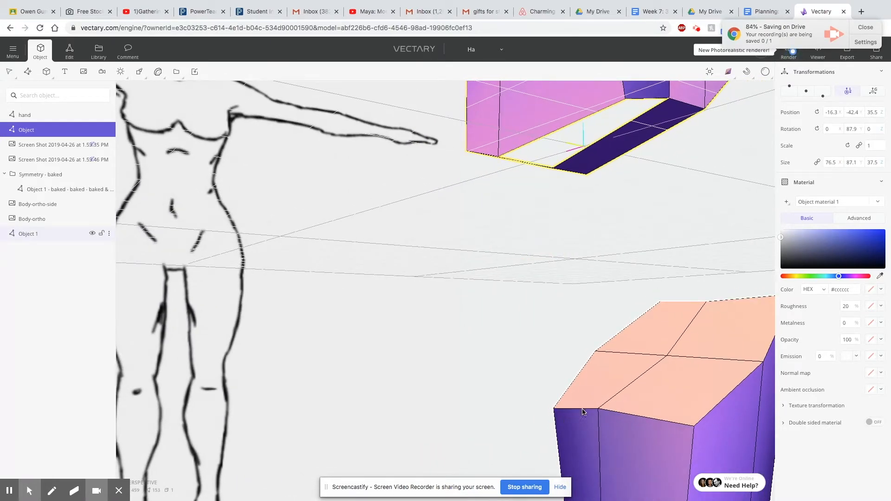
scroll(653, 417, "up", 5)
mouse_move(643, 431)
left_mouse_down()
mouse_move(639, 444)
mouse_move(655, 442)
left_mouse_up()
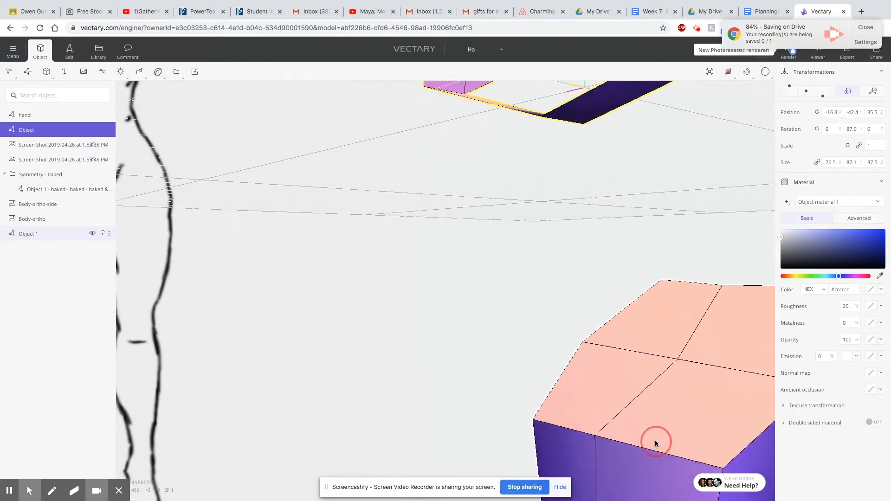
- Delete the four faces capping the upper end of the leg object
left_click(665, 425)
scroll(672, 428, "down", 5)
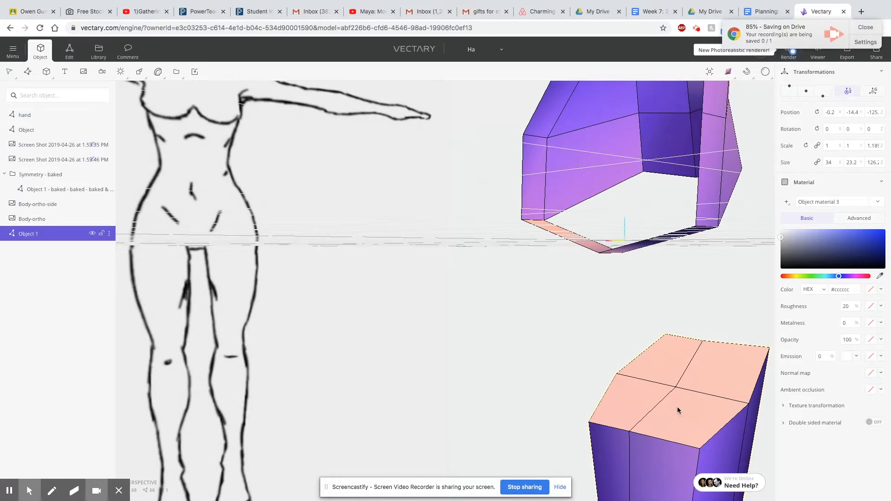
left_click(72, 52)
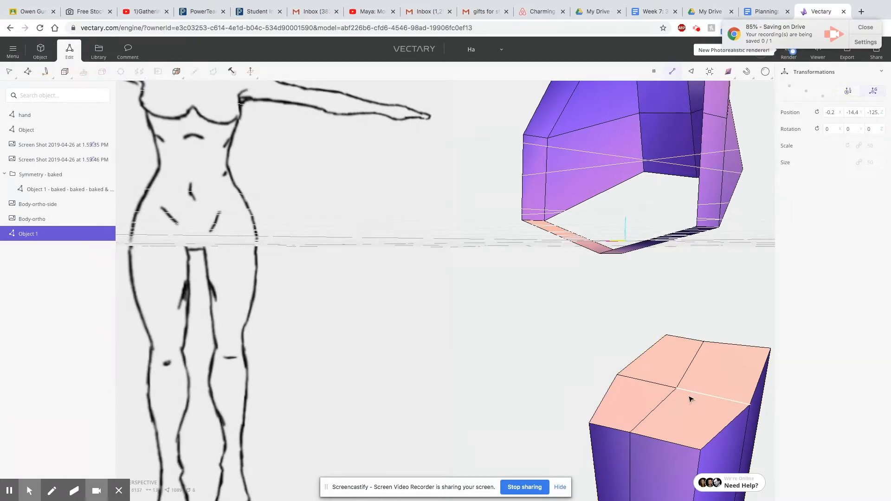
left_click(686, 426)
key("Delete")
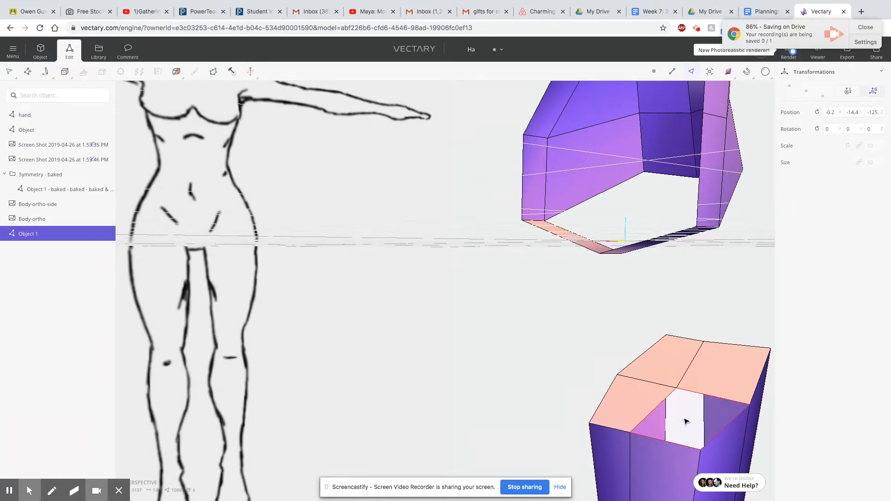
left_click(636, 402)
key("Delete")
left_click(720, 370)
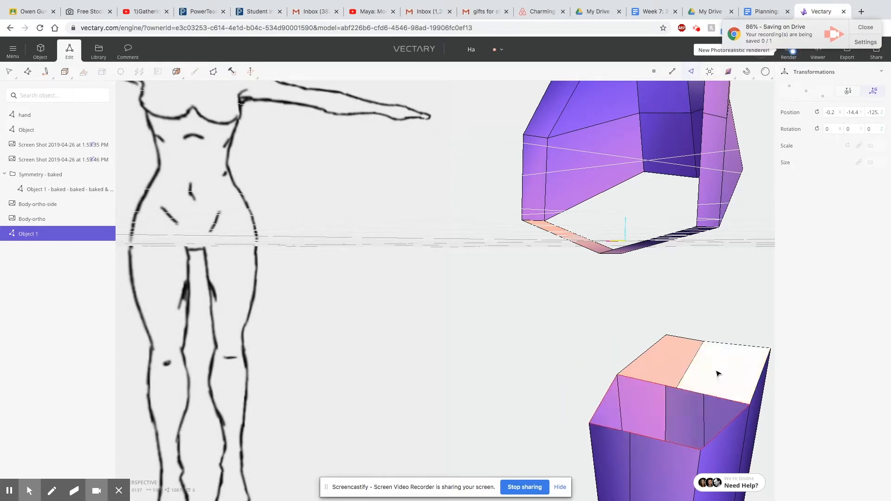
key("Delete")
left_click(664, 367)
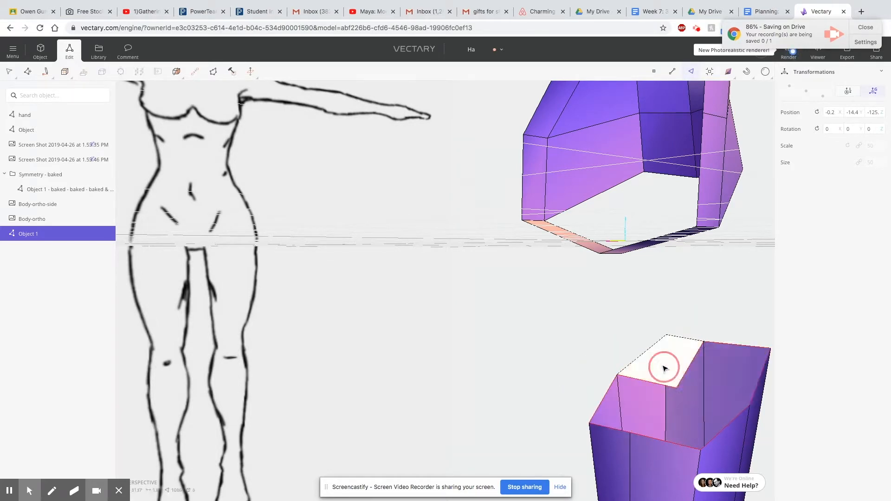
key("Delete")
- Examine the leg's opened upper end and the torso's hip geometry from several angles
scroll(700, 371, "up", 2)
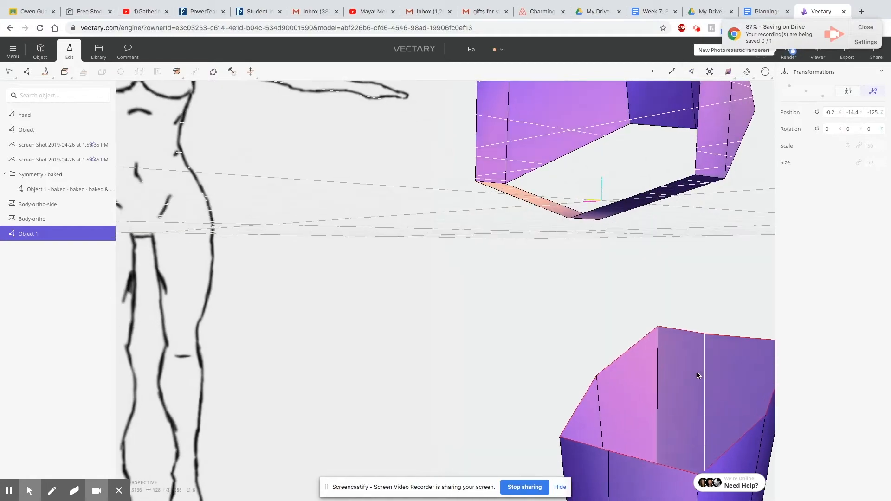
mouse_move(677, 384)
right_mouse_down()
mouse_move(538, 378)
mouse_move(519, 385)
mouse_move(559, 349)
mouse_move(498, 374)
mouse_move(510, 394)
mouse_move(501, 400)
mouse_move(436, 404)
mouse_move(534, 366)
mouse_move(537, 413)
mouse_move(513, 374)
mouse_move(511, 417)
right_mouse_up()
mouse_move(568, 345)
right_mouse_down()
mouse_move(352, 274)
mouse_move(261, 275)
mouse_move(369, 198)
right_mouse_up()
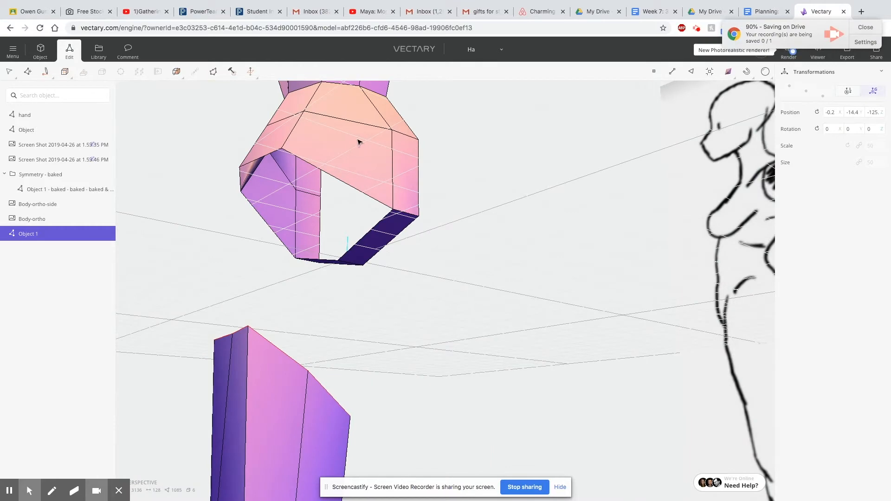
scroll(362, 204, "down", 7)
scroll(358, 197, "up", 7)
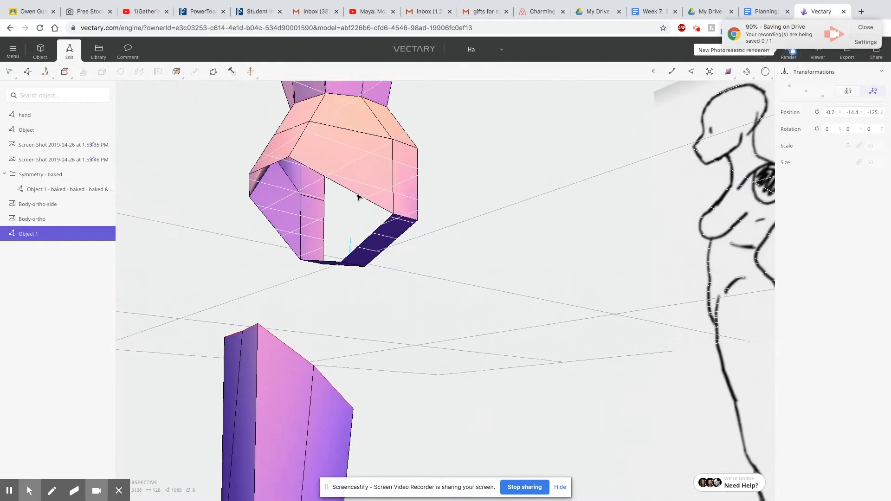
mouse_move(351, 138)
right_mouse_down()
mouse_move(379, 232)
mouse_move(346, 134)
mouse_move(352, 128)
right_mouse_up()
middle_click_drag(358, 119, 398, 204)
right_click_drag(240, 129, 432, 241)
mouse_move(44, 71)
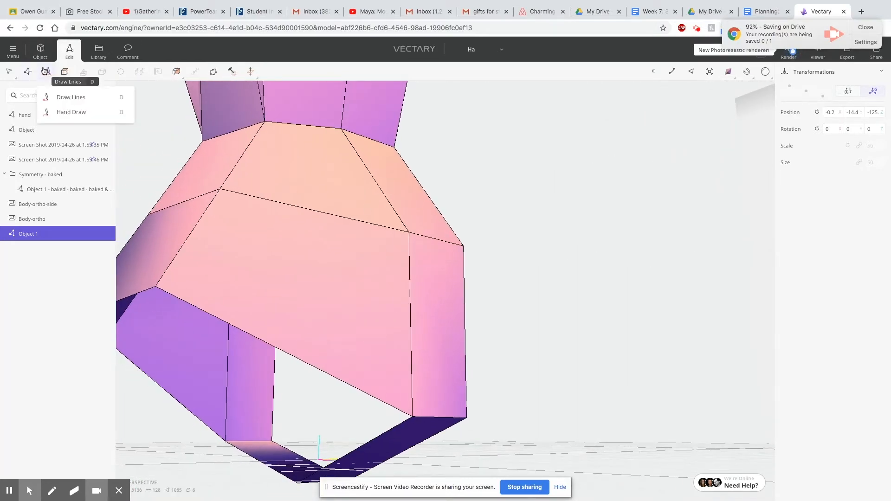
scroll(342, 186, "down", 5)
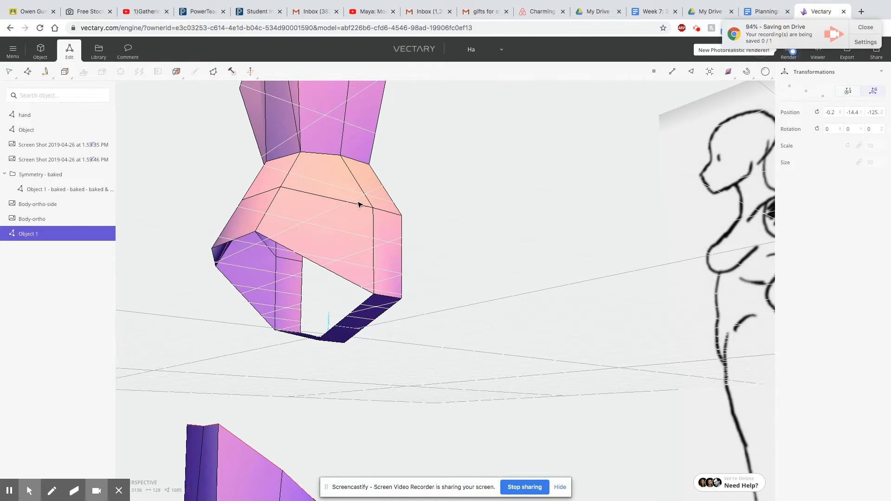
- Select the torso's vertical line of edges beside its open centre, from the hips up and over the shoulder, in edge selection mode
left_click(671, 74)
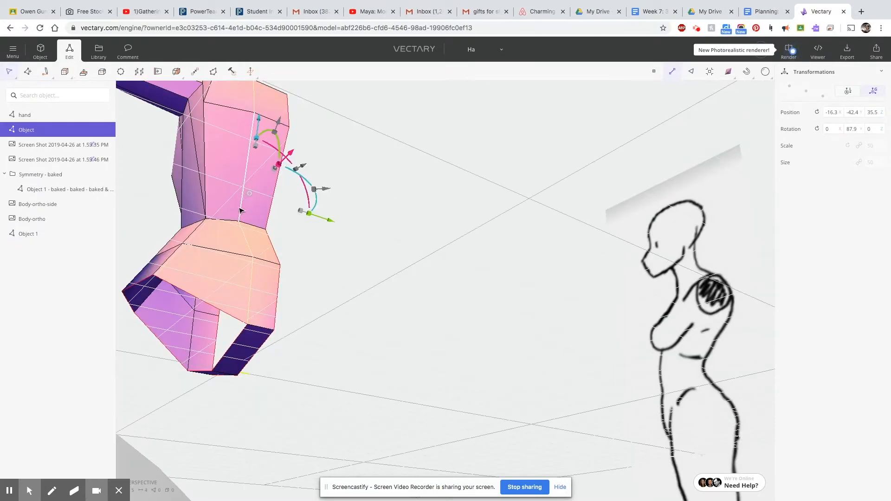
scroll(234, 205, "down", 3)
right_click_drag(223, 179, 206, 215)
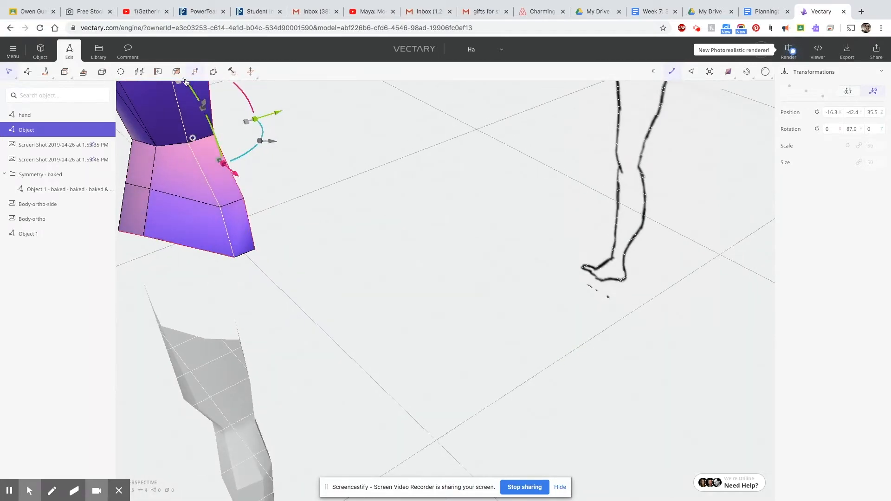
middle_click_drag(161, 115, 328, 236)
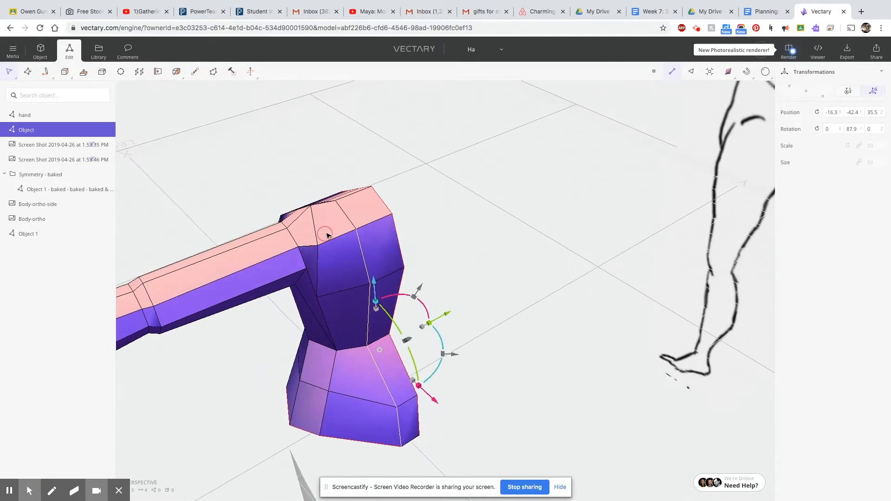
left_click(350, 226, "shift")
mouse_move(324, 244)
right_mouse_down()
mouse_move(370, 247)
mouse_move(396, 267)
mouse_move(523, 266)
mouse_move(476, 306)
right_mouse_up()
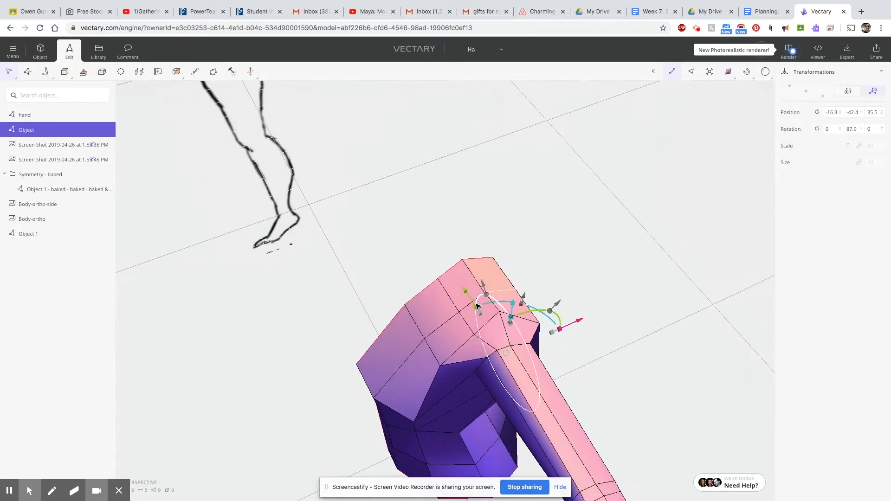
left_click(440, 328, "shift")
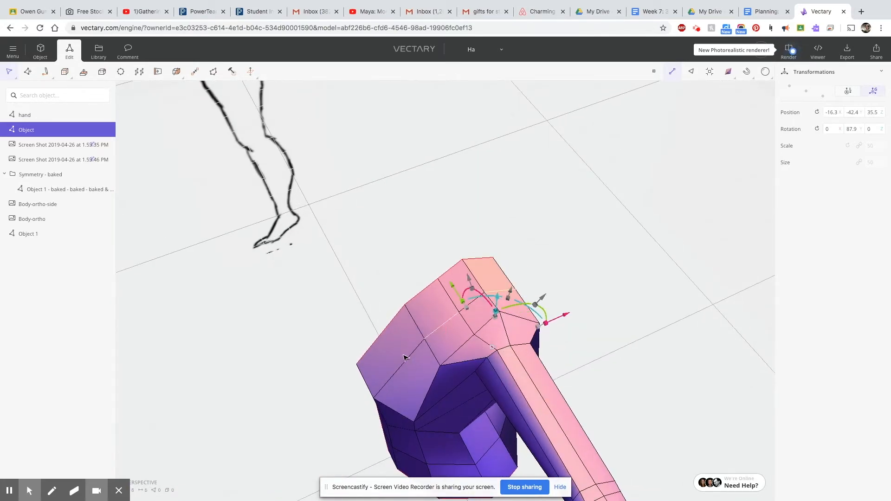
left_click(404, 363, "shift")
- Extend the edge selection down the opposite side of the torso to its lower rim
scroll(411, 400, "down", 4)
scroll(412, 398, "up", 5)
middle_click_drag(412, 398, 474, 286)
left_click(454, 205, "shift")
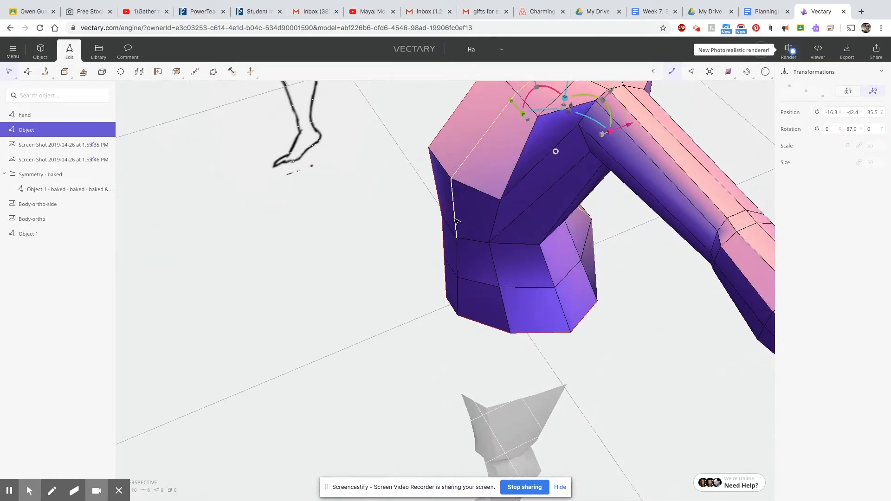
left_click(458, 264, "shift")
left_click(459, 298, "shift")
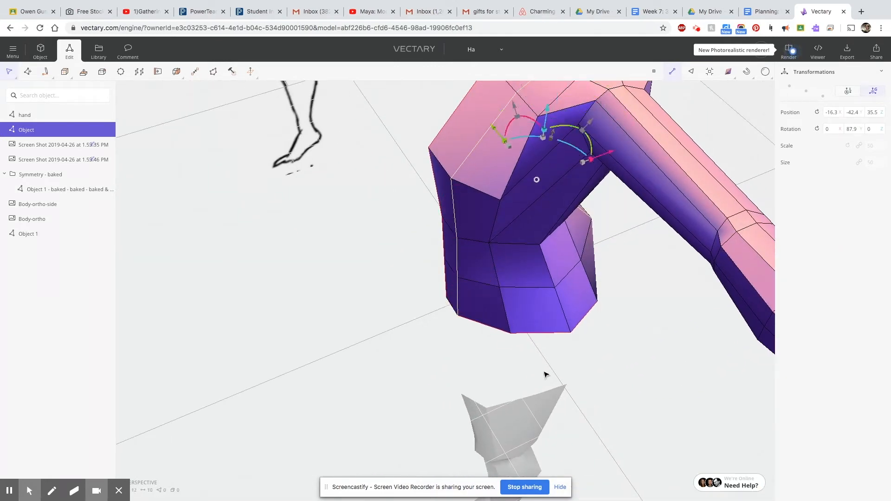
- Add an offset copy of the torso's selected vertical edge line, using a slide of -0.50
mouse_move(494, 356)
left_mouse_down()
mouse_move(585, 215)
mouse_move(642, 284)
left_mouse_up()
left_click_drag(526, 302, 539, 296)
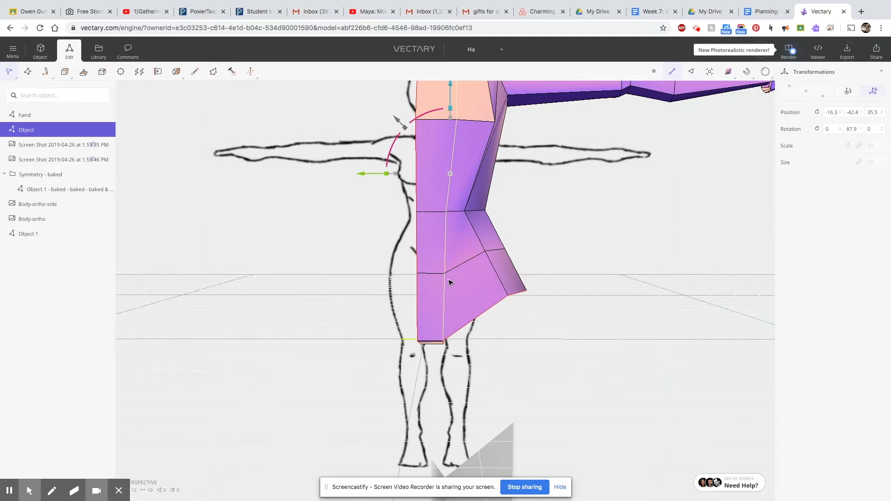
left_click(158, 72)
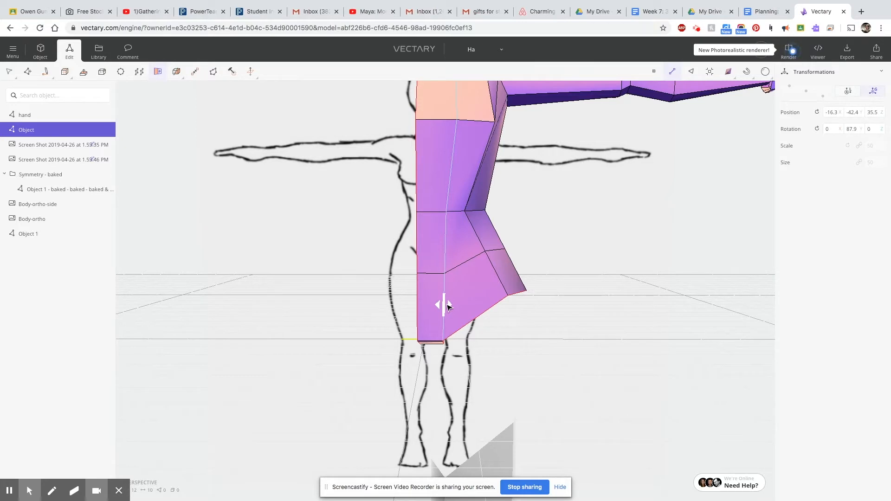
left_click_drag(449, 306, 446, 305)
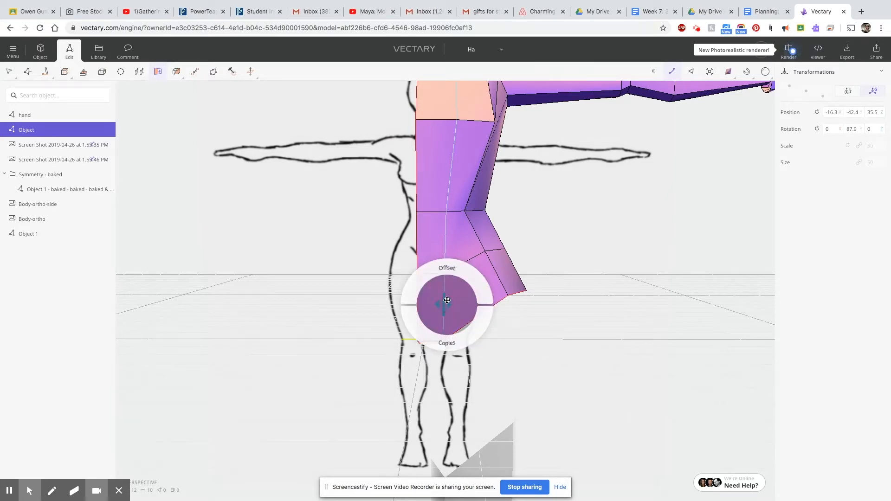
left_click_drag(447, 348, 420, 339)
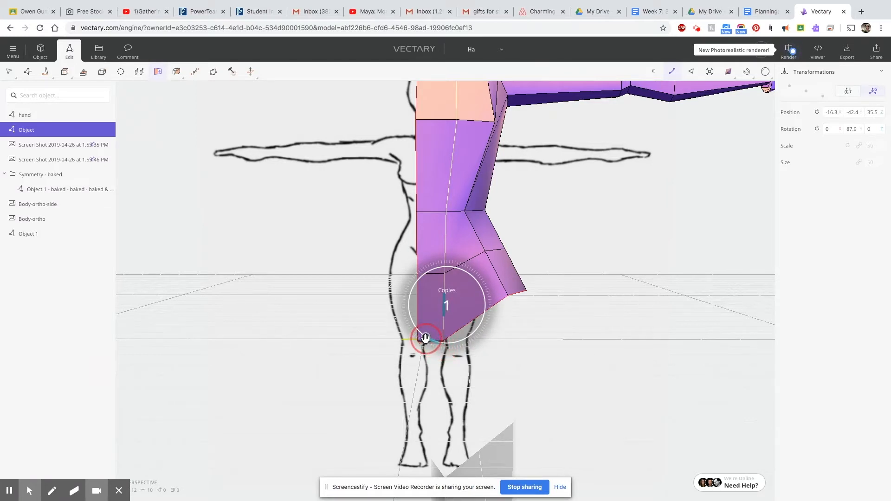
double_click(444, 306)
left_click_drag(445, 267, 448, 339)
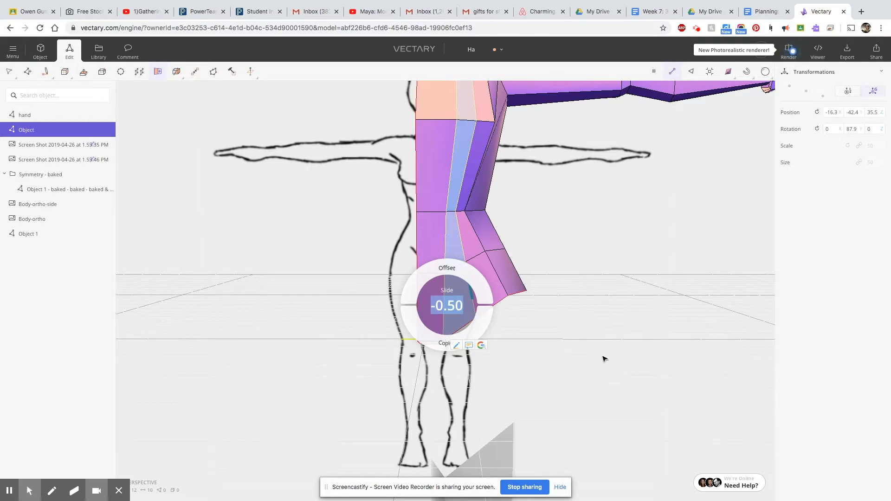
mouse_move(562, 344)
left_mouse_down()
mouse_move(417, 301)
mouse_move(278, 291)
mouse_move(212, 306)
mouse_move(252, 355)
mouse_move(284, 346)
left_mouse_up()
left_click(704, 420)
- Move the leg object up and across so its open upper end sits under the torso's hips, at about X 2.5 and Z -119
scroll(675, 381, "up", 2)
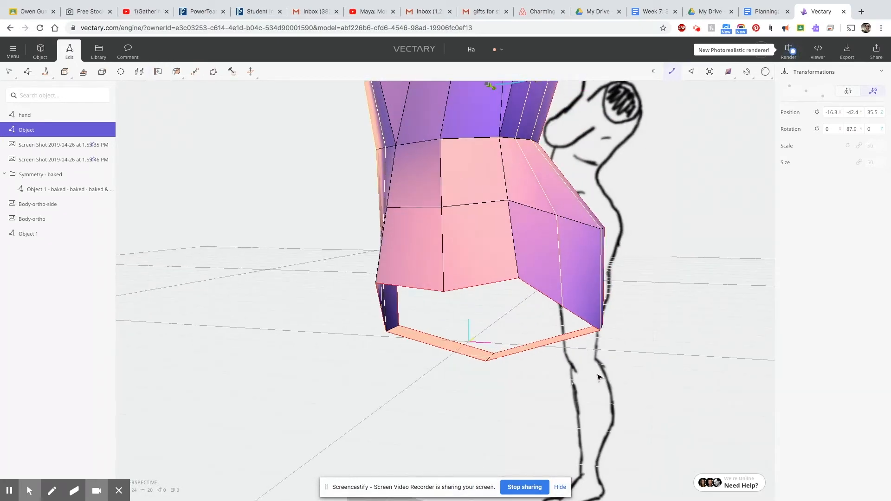
mouse_move(472, 369)
left_mouse_down()
mouse_move(700, 346)
mouse_move(680, 294)
mouse_move(597, 248)
mouse_move(557, 236)
mouse_move(525, 242)
mouse_move(566, 314)
mouse_move(582, 306)
mouse_move(566, 388)
left_mouse_up()
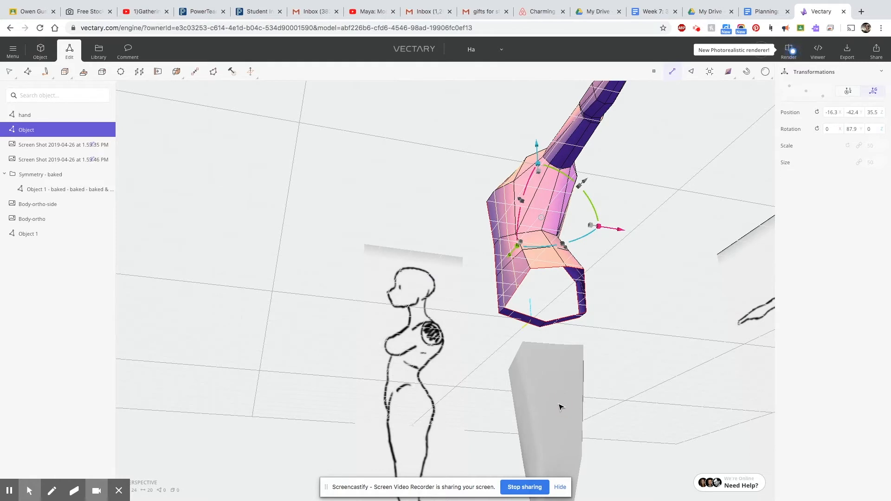
left_click(37, 52)
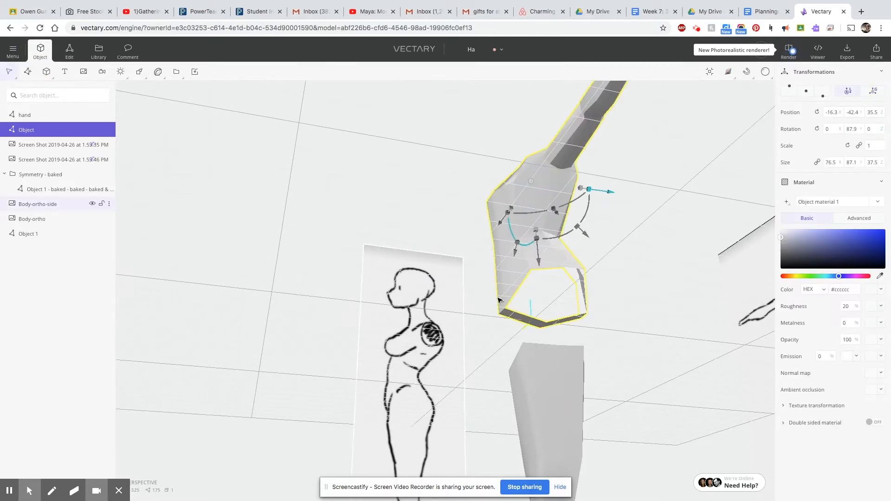
left_click(552, 387)
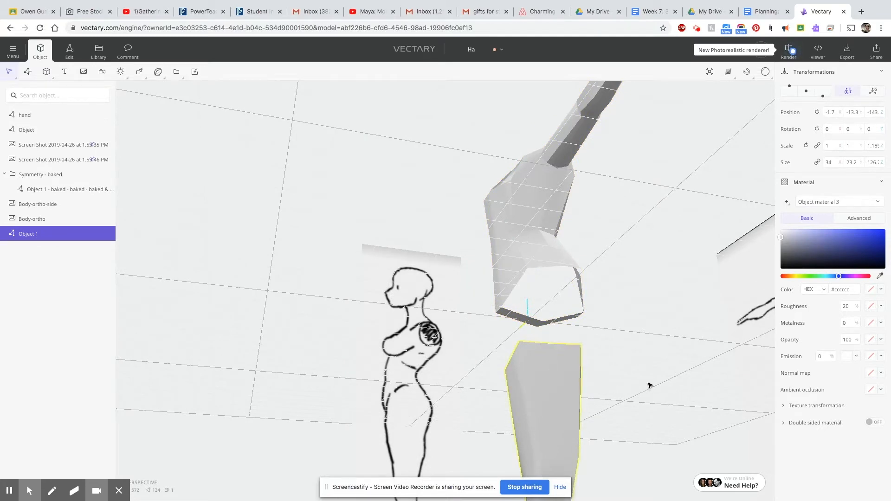
right_click_drag(651, 361, 607, 426)
scroll(559, 435, "up", 3)
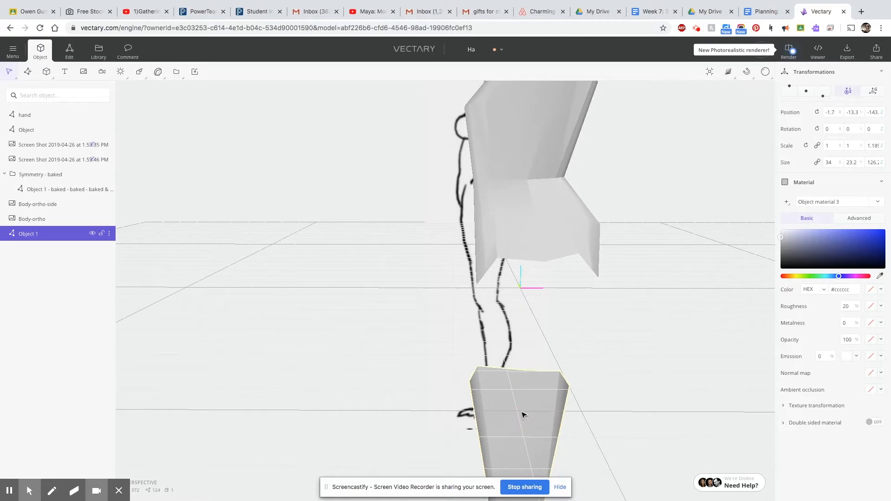
scroll(529, 415, "down", 5)
middle_click_drag(583, 427, 578, 262)
left_click_drag(596, 315, 577, 305)
middle_click_drag(576, 181, 580, 267)
left_click_drag(516, 333, 513, 309)
left_click_drag(597, 390, 587, 390)
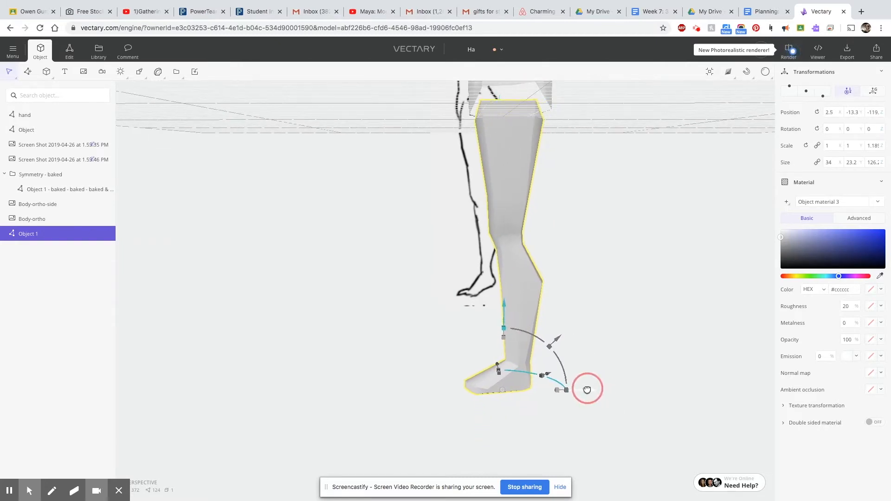
- Raise the leg object further into the torso's hip opening, to about Z -114
scroll(587, 390, "up", 2)
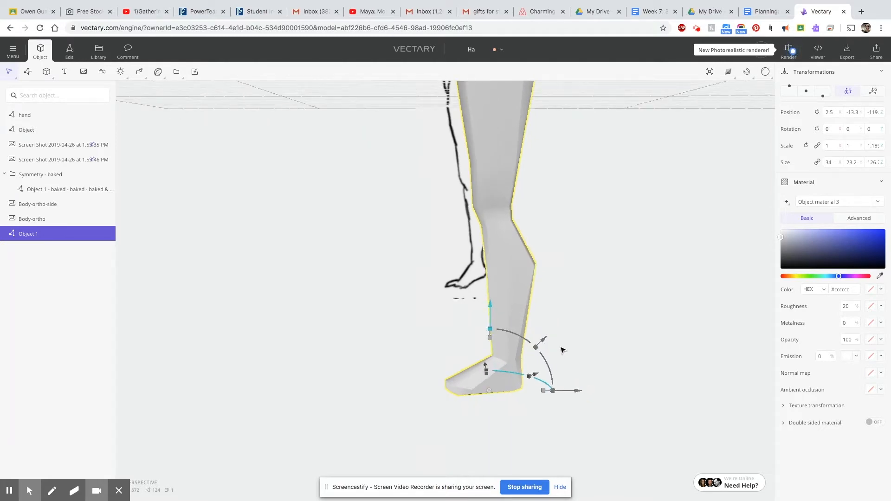
left_click_drag(491, 313, 488, 291)
left_click_drag(547, 318, 575, 304)
left_click_drag(509, 340, 507, 344)
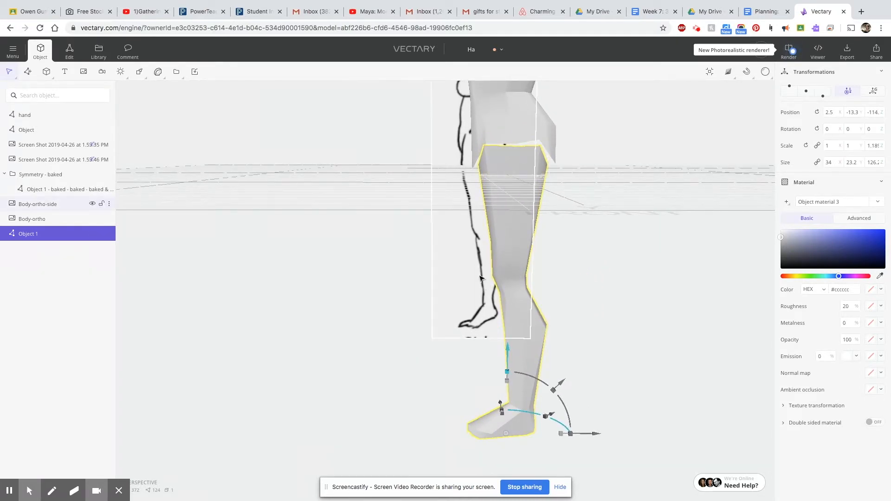
- Combine the leg and torso objects with a Boolean union
scroll(436, 221, "up", 1)
left_click(517, 114, "shift")
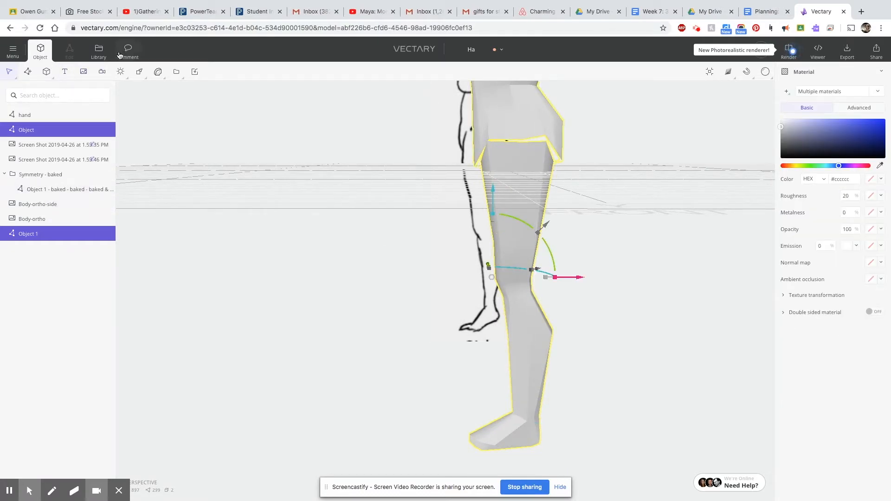
left_click(138, 70)
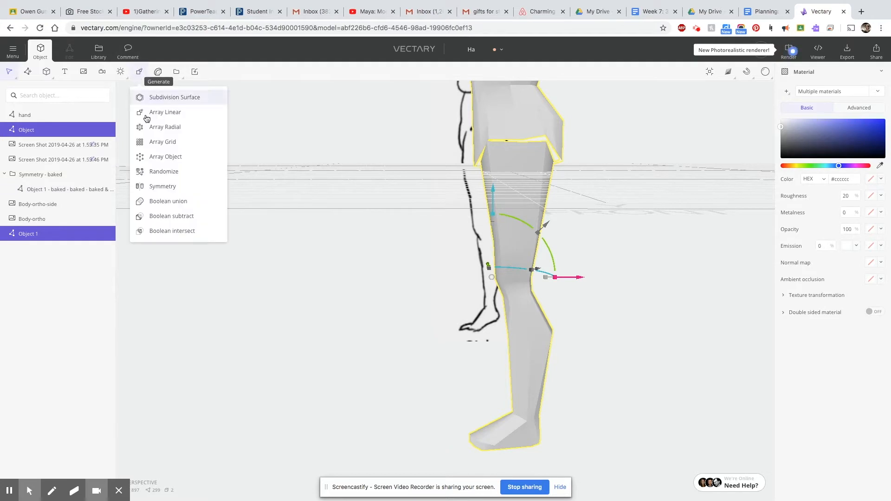
left_click(164, 204)
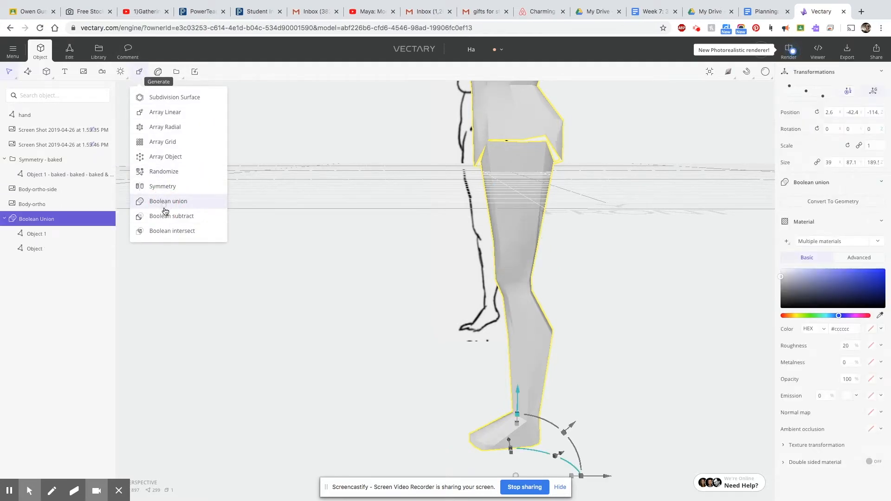
- Convert the Boolean union of leg and torso to editable geometry and enter mesh editing
scroll(400, 189, "up", 5)
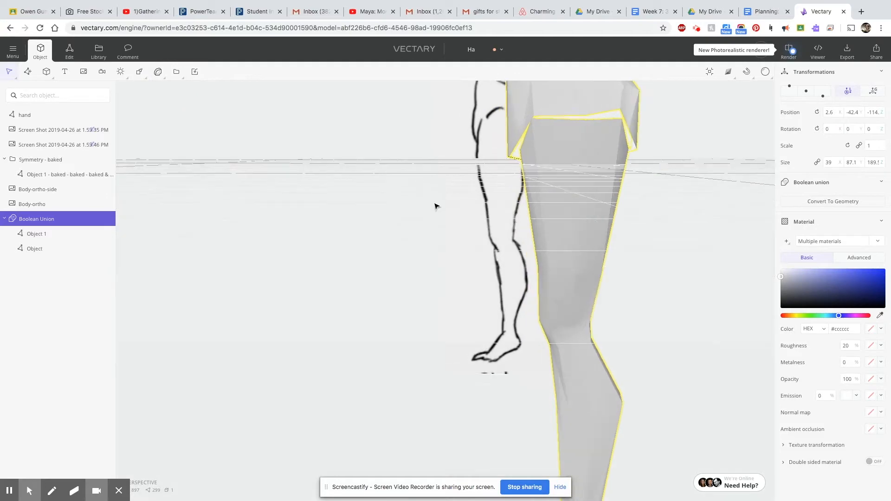
mouse_move(545, 216)
left_mouse_down()
mouse_move(601, 242)
mouse_move(663, 245)
mouse_move(664, 223)
mouse_move(389, 191)
left_mouse_up()
scroll(323, 166, "up", 2)
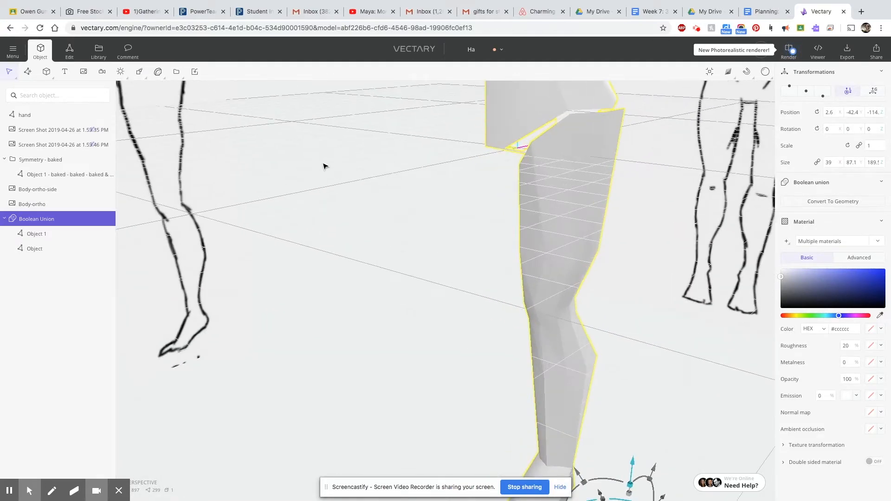
left_click(70, 49)
left_click(507, 297)
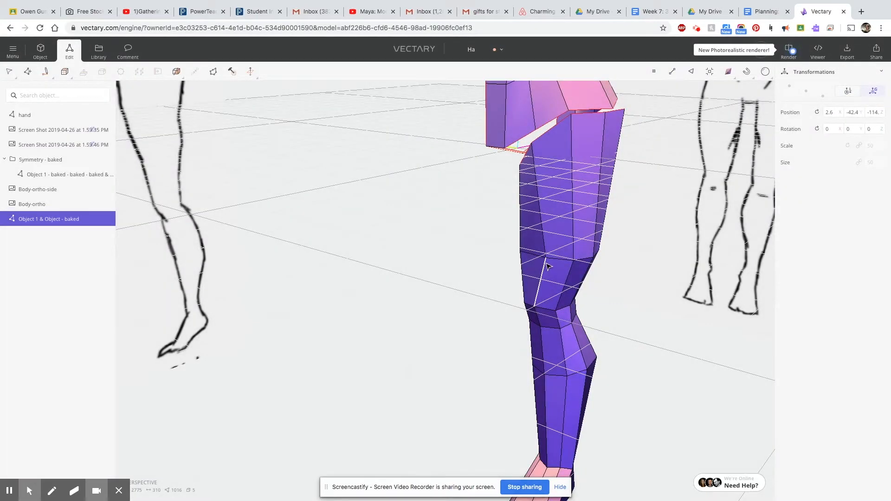
- Move the leg's rim vertex below the torso's raised hip corner up to that corner and merge the two vertices
scroll(591, 175, "up", 5)
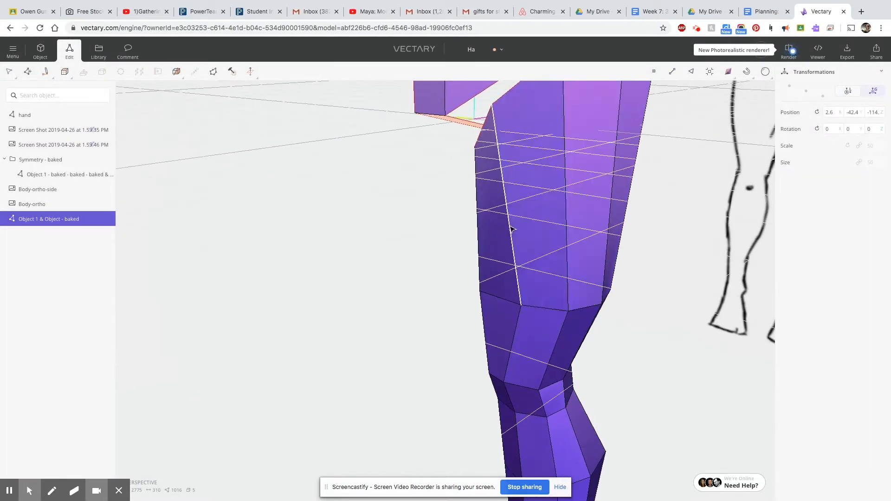
double_click(526, 235)
right_click_drag(510, 239, 571, 370)
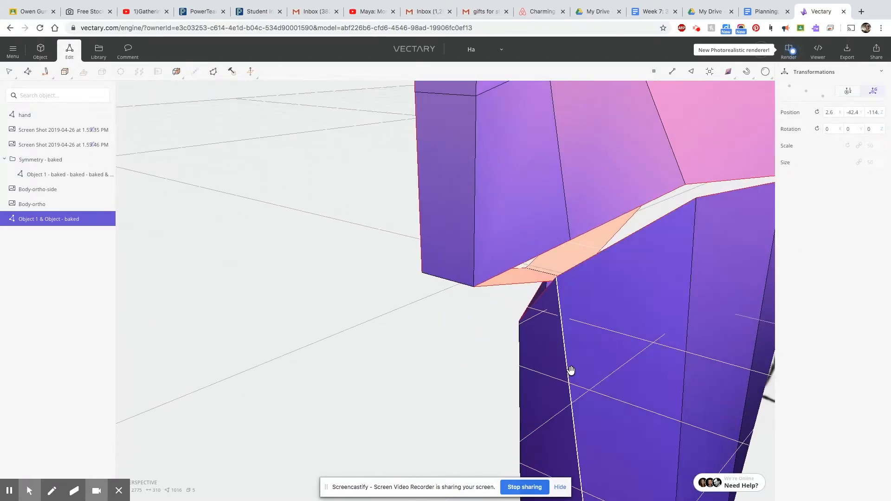
right_click_drag(636, 311, 583, 349)
right_click_drag(594, 208, 541, 290)
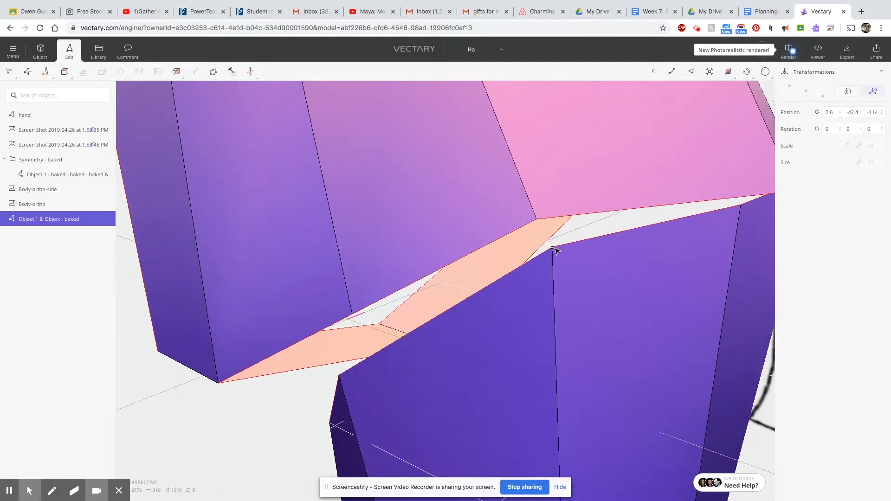
left_click(552, 249)
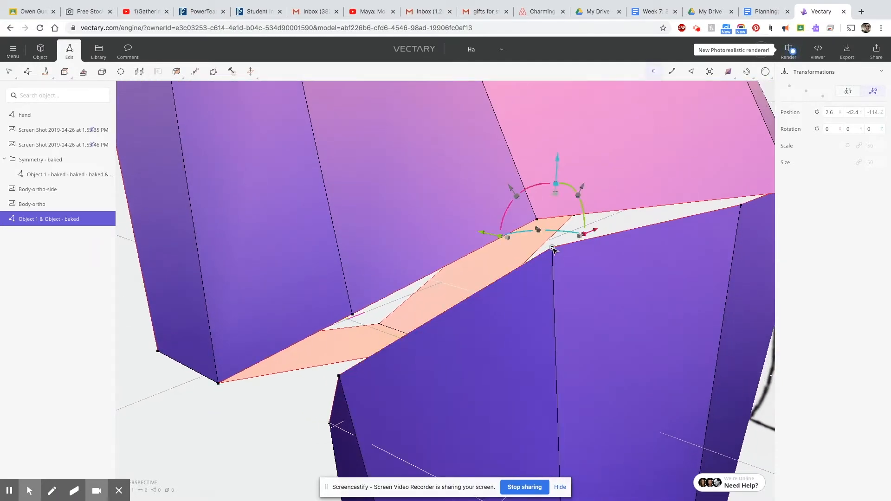
left_click_drag(553, 162, 535, 142)
left_click_drag(628, 293, 581, 295)
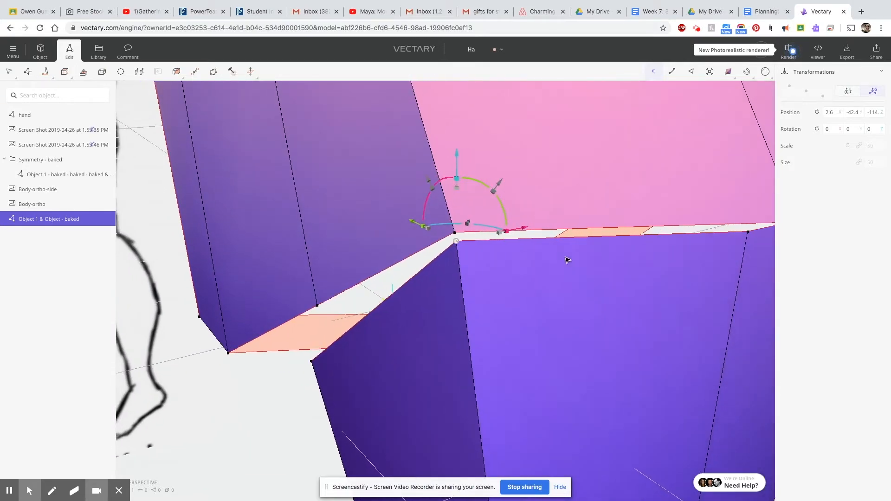
left_click_drag(501, 292, 644, 289)
left_click_drag(603, 227, 582, 227)
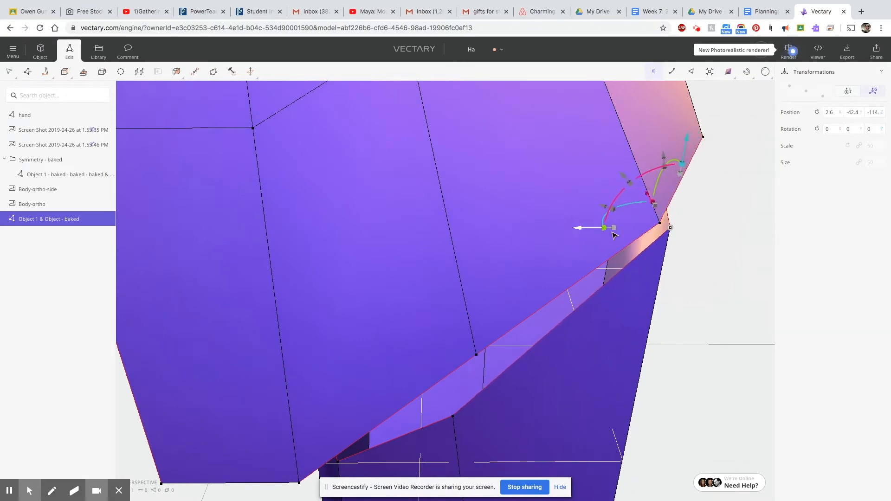
left_click(660, 224, "shift")
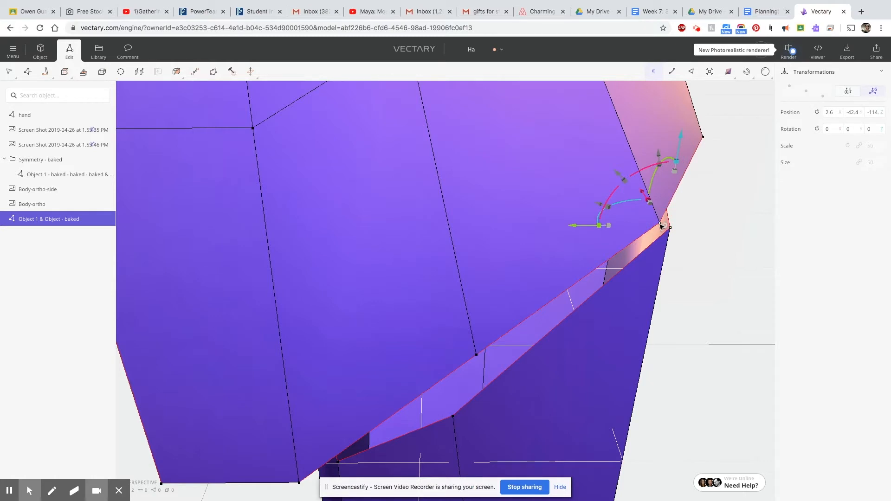
left_click(198, 75)
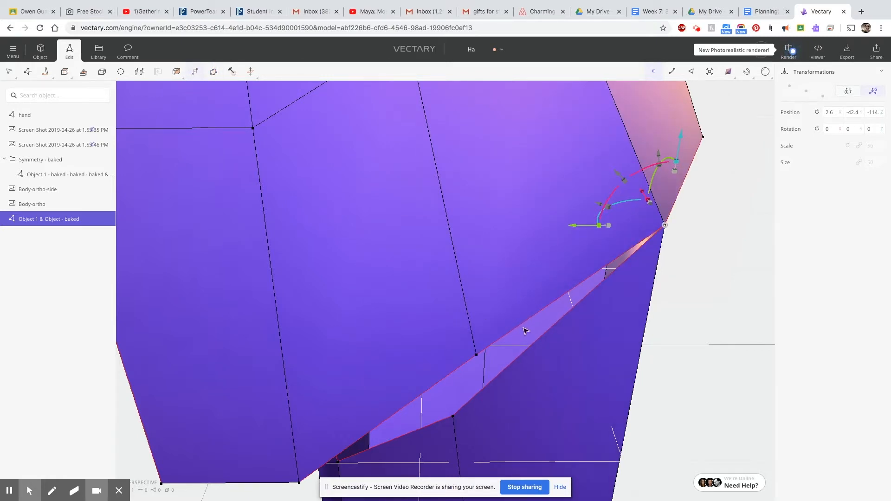
- Move the neighbouring leg rim vertex along the outer hip to the torso's matching vertex and merge the pair
right_click_drag(646, 362, 394, 364)
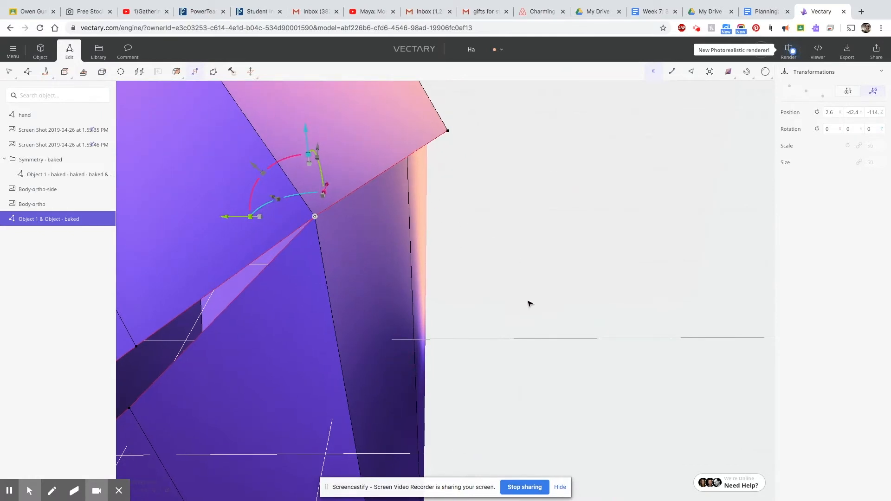
mouse_move(549, 311)
left_mouse_down()
mouse_move(592, 397)
mouse_move(630, 321)
mouse_move(418, 255)
mouse_move(410, 231)
mouse_move(428, 197)
left_mouse_up()
scroll(629, 320, "down", 5)
scroll(480, 277, "up", 5)
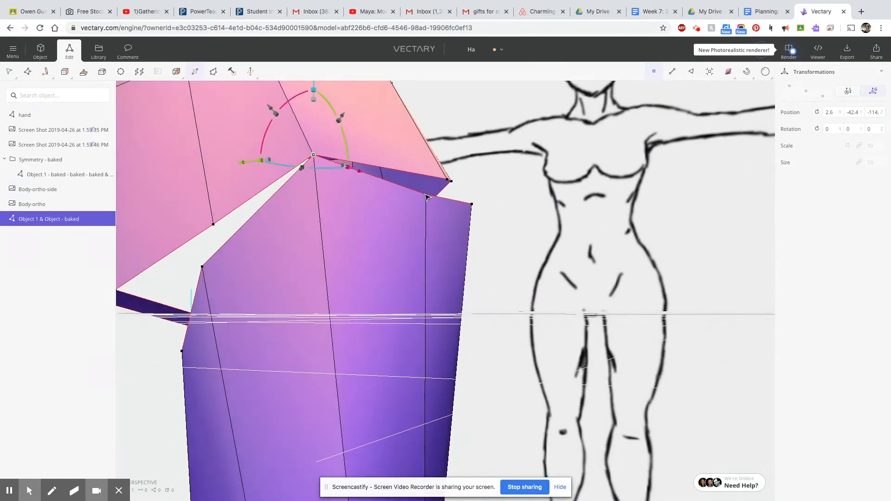
left_click(426, 196)
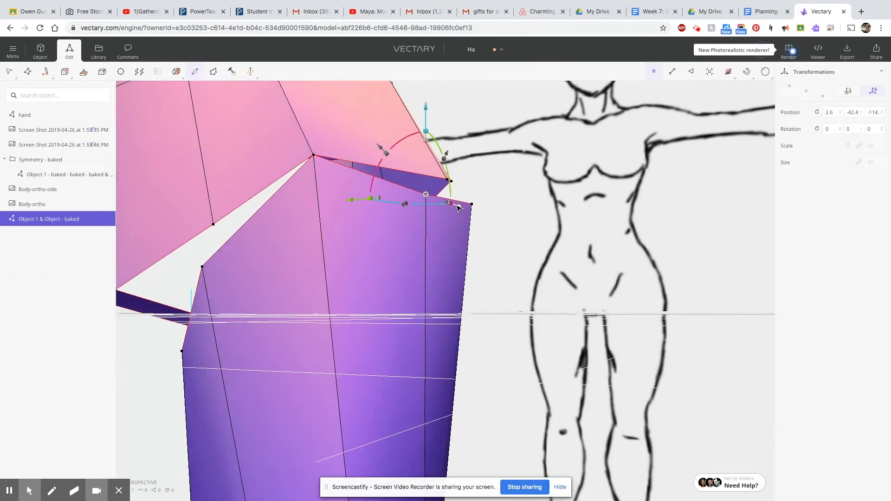
left_click_drag(353, 199, 371, 189)
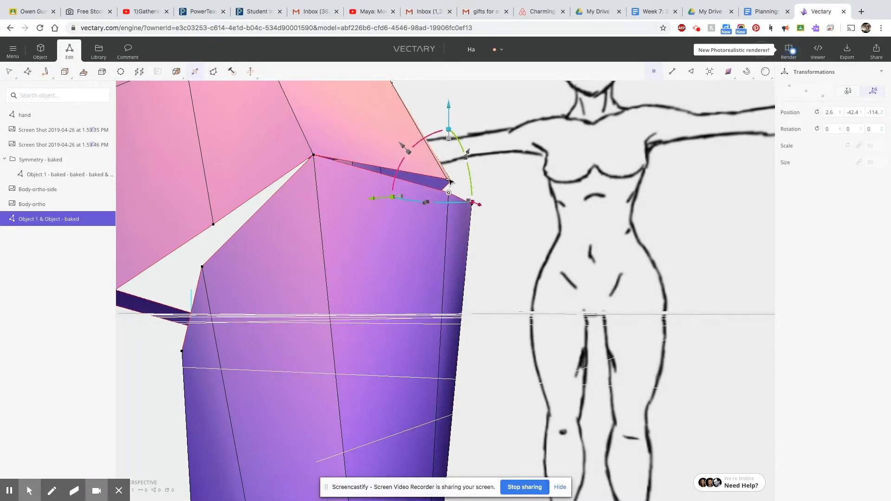
left_click_drag(450, 181, 450, 183)
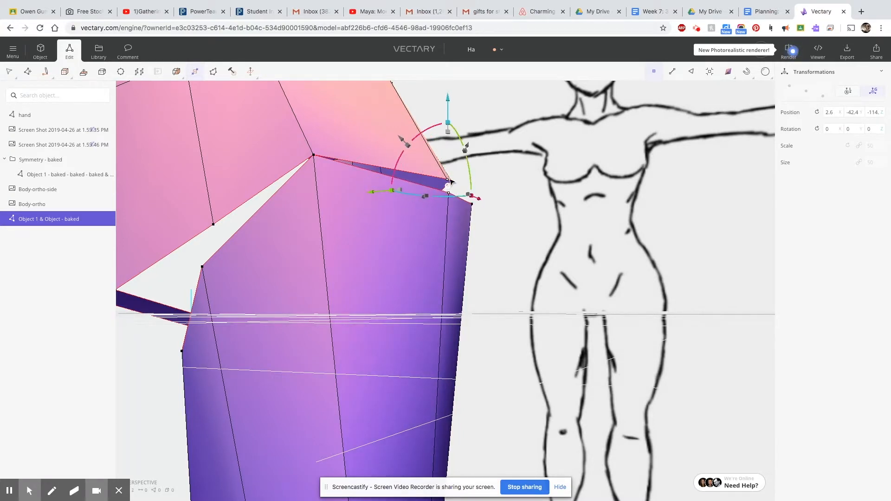
left_click(195, 75)
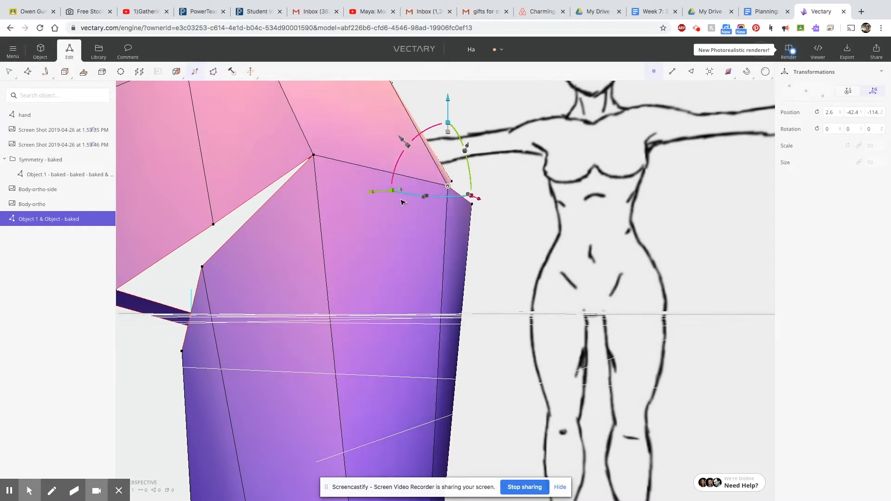
- Move the next leg rim vertex up and sideways until it nearly meets the torso's matching vertex along the hip seam
mouse_move(462, 331)
right_mouse_down()
mouse_move(328, 330)
mouse_move(298, 320)
mouse_move(496, 319)
mouse_move(308, 312)
mouse_move(491, 314)
mouse_move(549, 328)
mouse_move(510, 325)
mouse_move(334, 250)
right_mouse_up()
left_click(364, 258)
left_click_drag(363, 178, 364, 145)
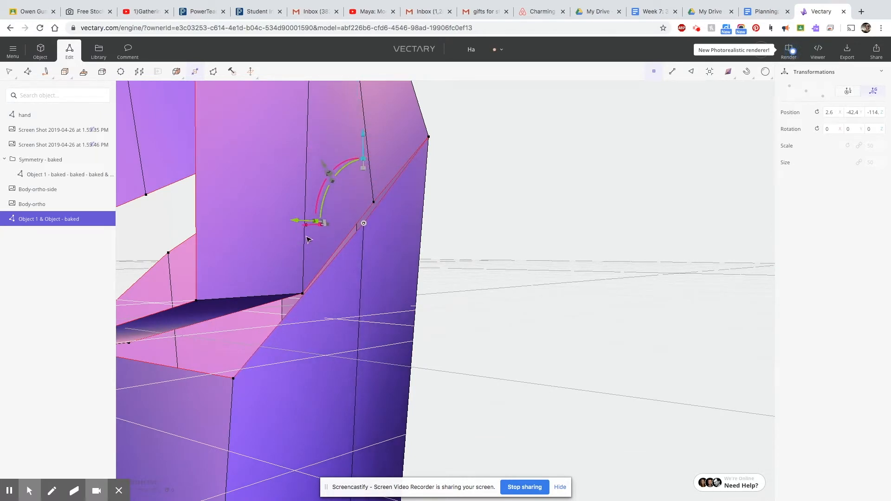
left_click_drag(298, 222, 314, 215)
right_click_drag(381, 312, 222, 248)
left_click_drag(350, 141, 344, 135)
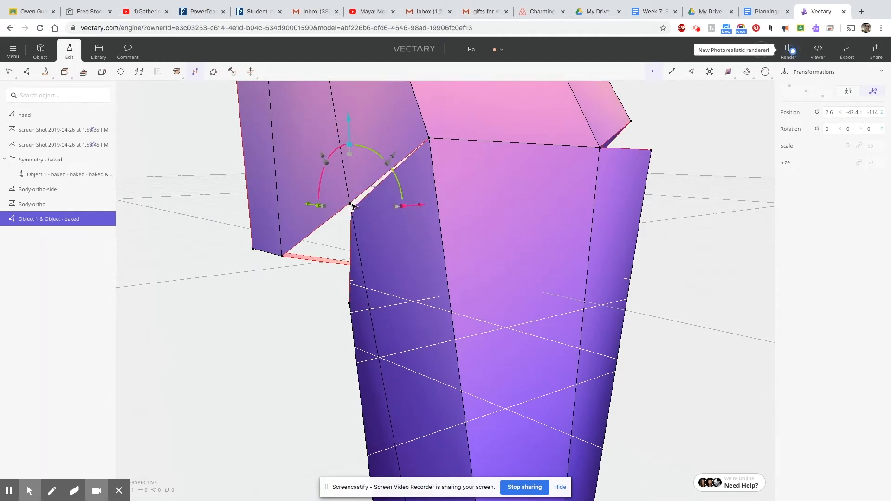
left_click(351, 207)
- Select the nearly touching leg and torso rim vertices together and merge them into one
left_click(390, 257)
scroll(367, 241, "up", 3)
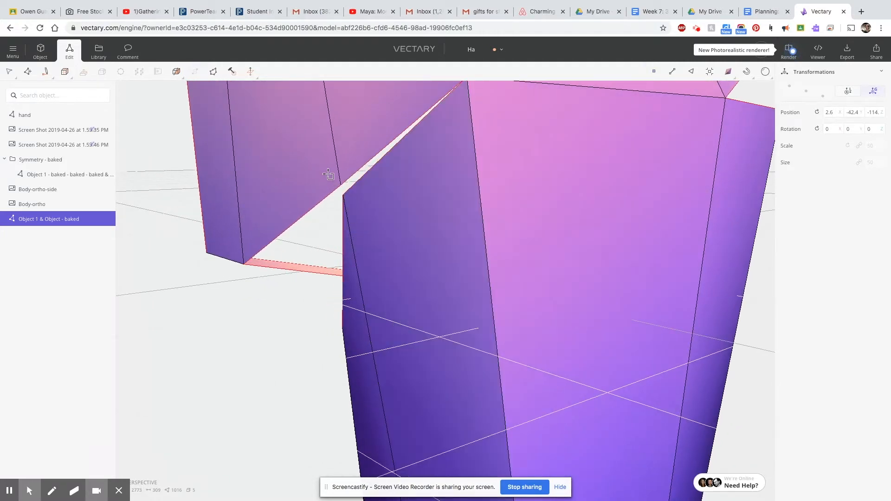
left_click(354, 202)
left_click_drag(334, 178, 359, 199)
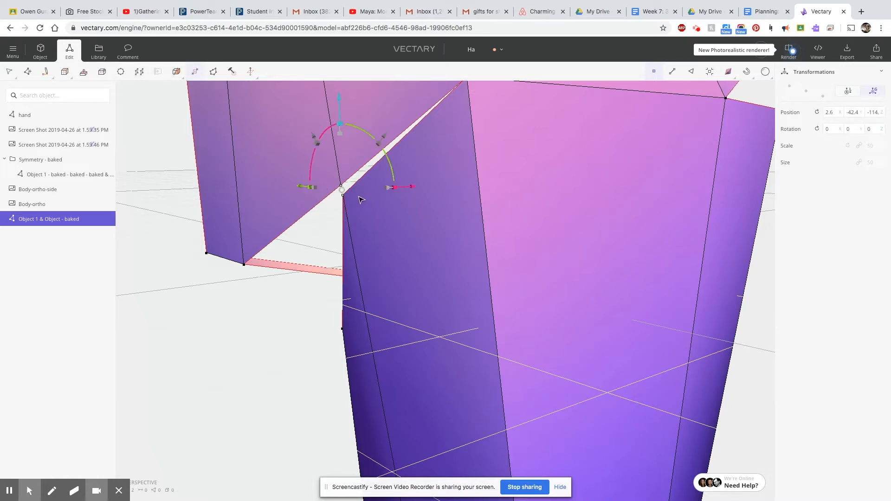
key("w")
scroll(344, 189, "down", 2)
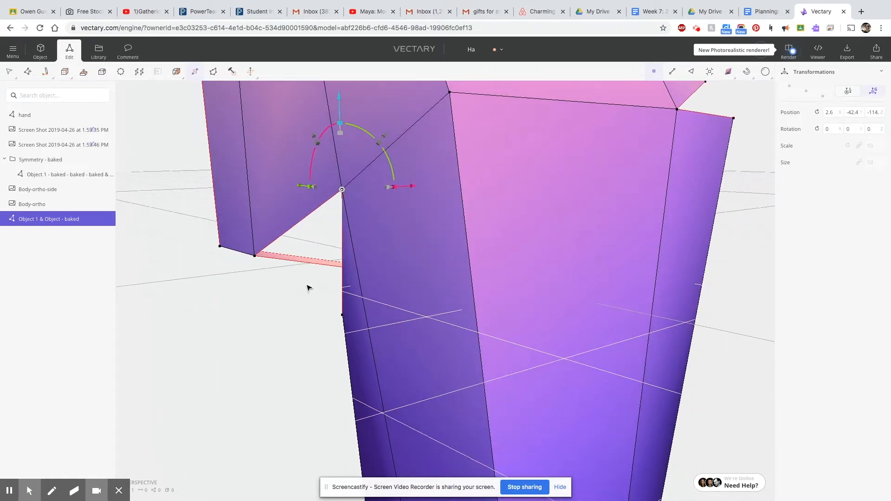
- Examine the hip seam and the whole joined body from several sides against the reference drawings
right_click_drag(381, 308, 102, 316)
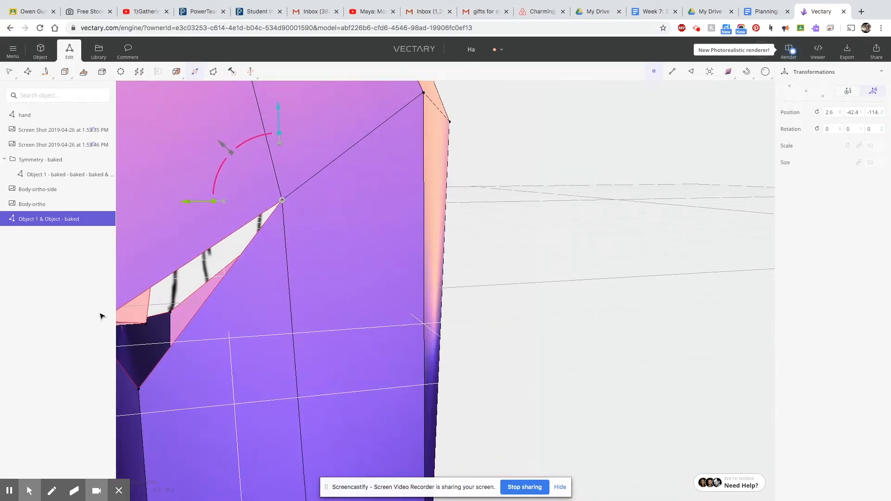
right_click_drag(180, 319, 94, 370)
scroll(193, 406, "down", 5)
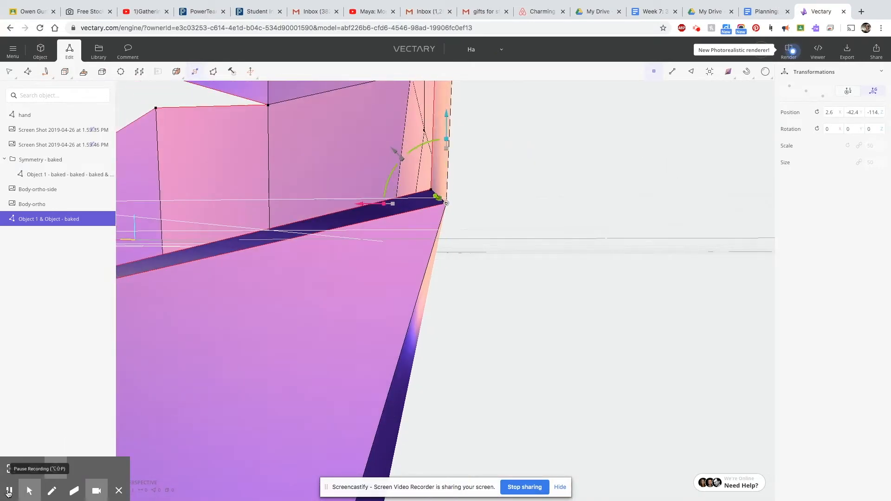
left_click(7, 492)
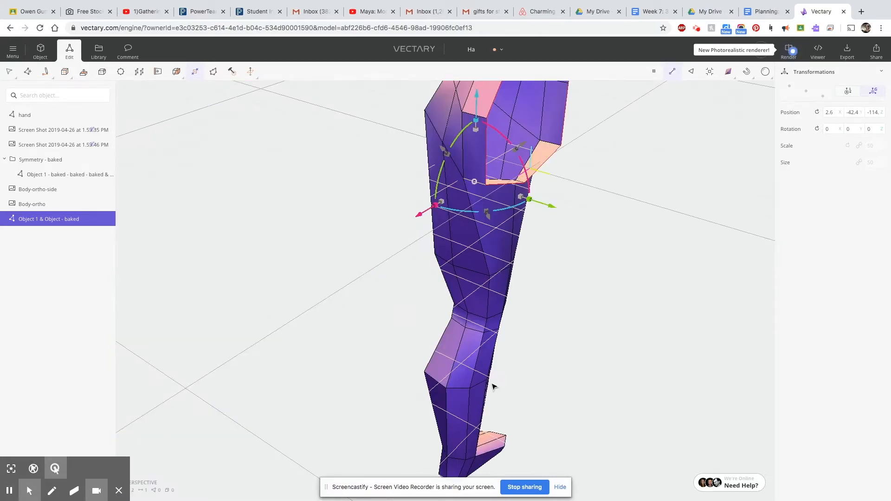
mouse_move(471, 349)
right_mouse_down()
mouse_move(732, 322)
mouse_move(353, 235)
mouse_move(557, 205)
mouse_move(550, 260)
mouse_move(460, 252)
mouse_move(441, 199)
mouse_move(472, 185)
mouse_move(566, 189)
mouse_move(300, 213)
mouse_move(515, 142)
right_mouse_up()
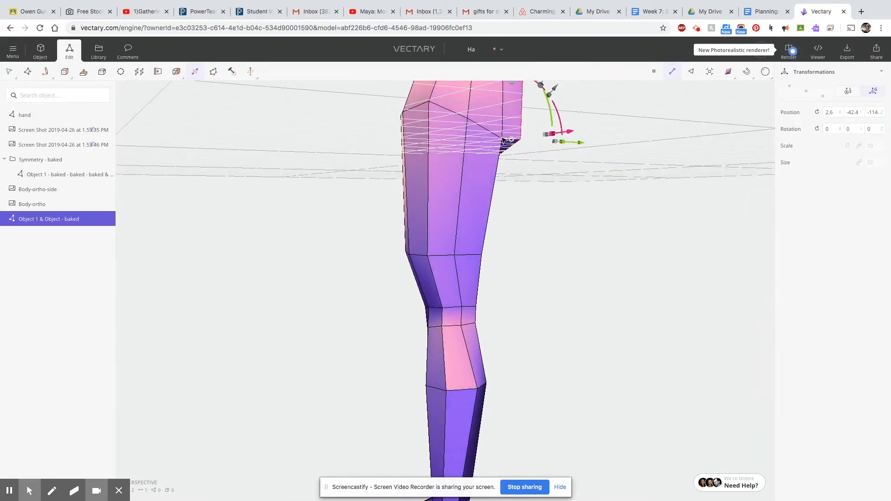
mouse_move(448, 103)
right_mouse_down()
mouse_move(483, 241)
mouse_move(433, 231)
mouse_move(529, 252)
mouse_move(740, 207)
mouse_move(705, 236)
mouse_move(484, 268)
right_mouse_up()
scroll(484, 268, "down", 5)
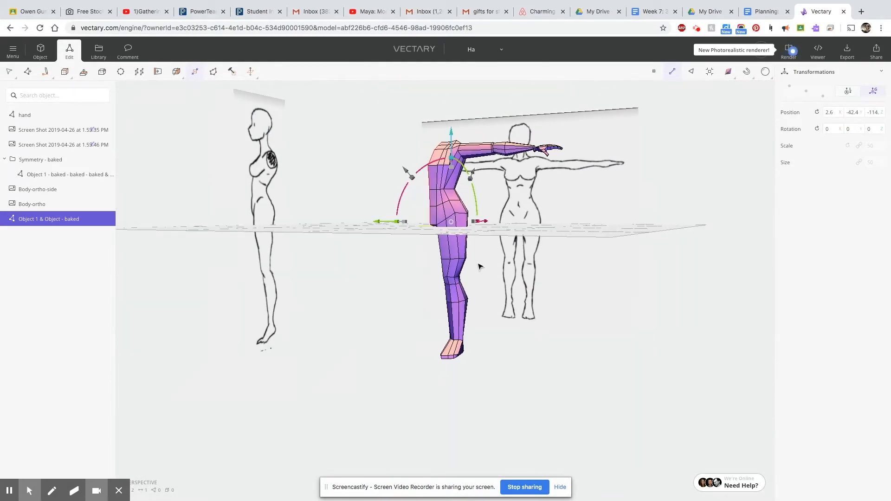
scroll(481, 266, "up", 2)
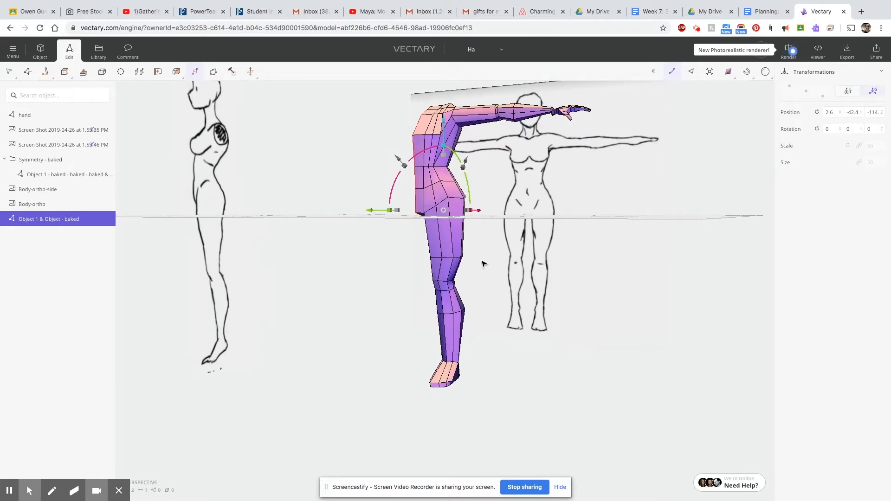
scroll(561, 220, "up", 3)
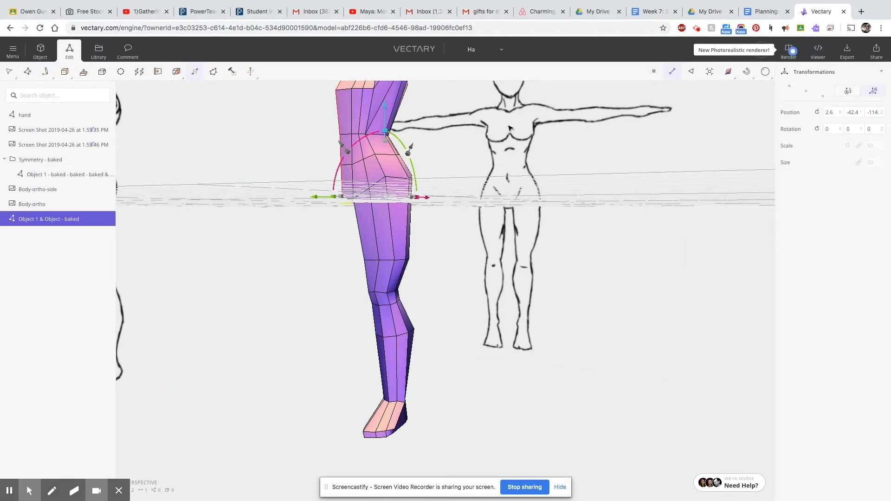
mouse_move(519, 137)
middle_mouse_down()
mouse_move(483, 204)
mouse_move(480, 274)
middle_mouse_up()
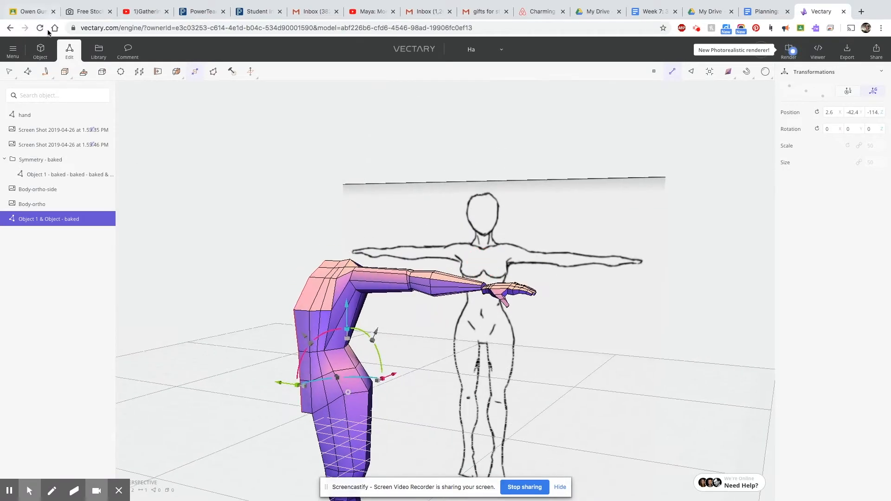
- Switch to object editing, select the separate hand object and raise it slightly at the end of the arm
left_click(40, 50)
scroll(487, 292, "up", 3)
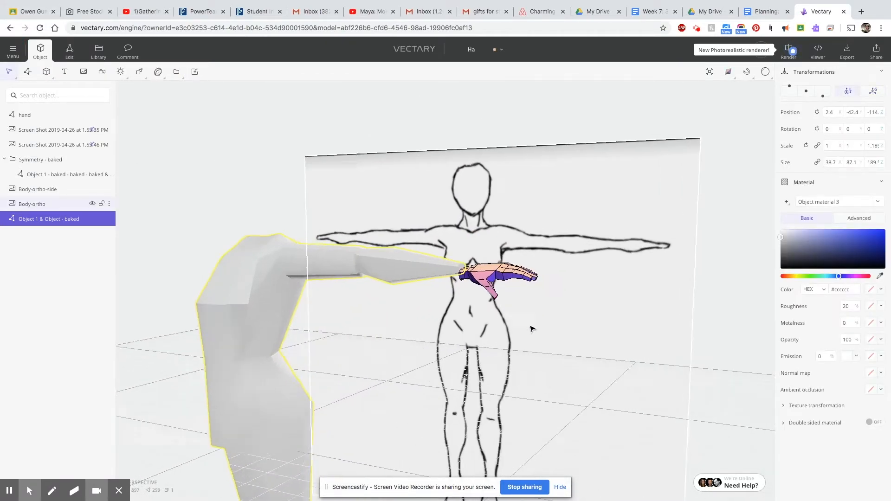
scroll(487, 292, "up", 3)
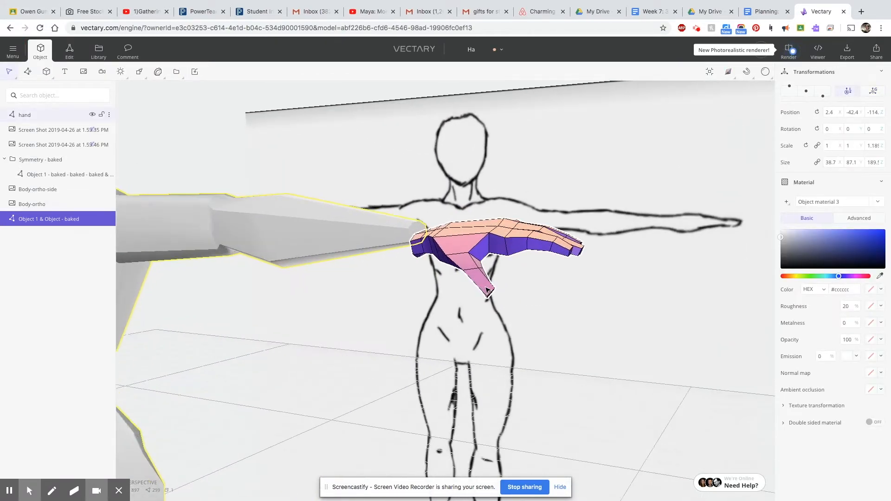
left_click(472, 248)
left_click_drag(491, 210, 491, 199)
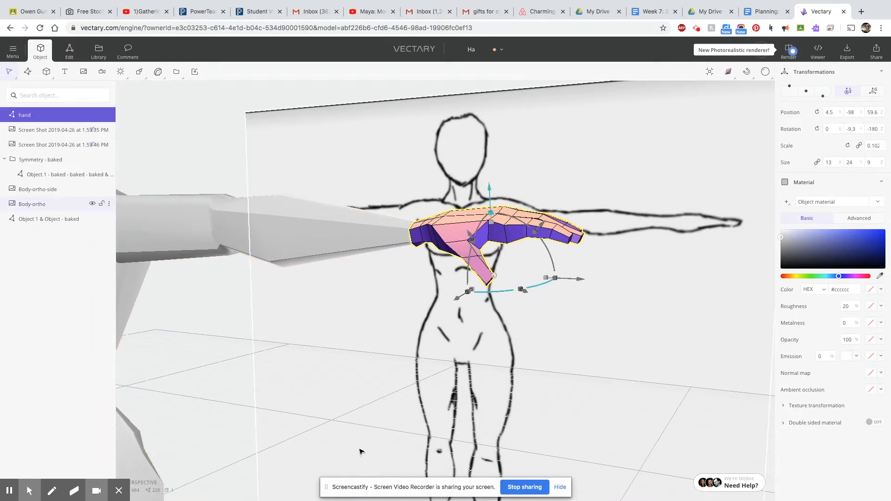
- In the front view, move the hand outward onto the drawn hand and tilt it to an X rotation of about 5.6°
scroll(374, 450, "up", 5)
right_click_drag(400, 376, 429, 376)
scroll(438, 426, "down", 5)
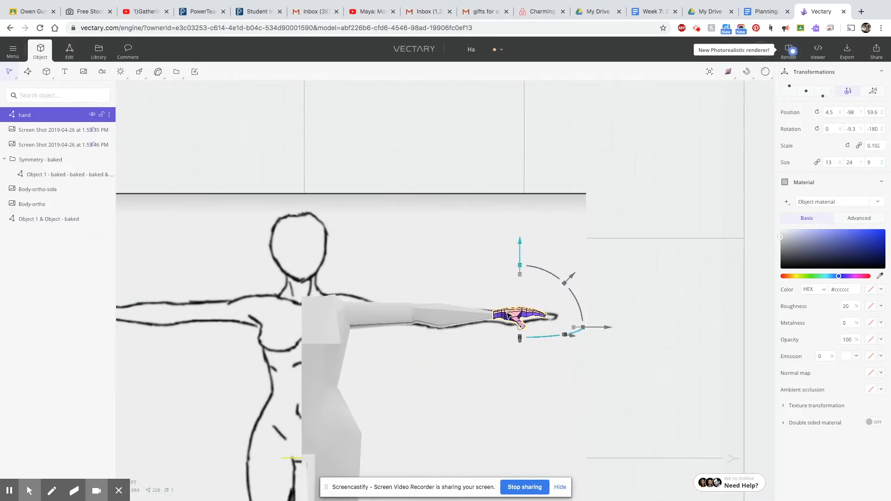
left_click_drag(600, 328, 608, 329)
left_click_drag(524, 255, 522, 257)
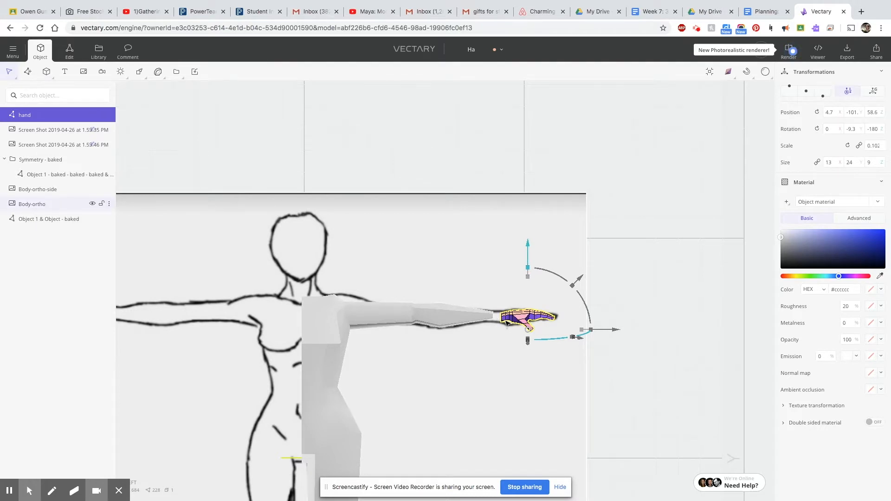
scroll(498, 323, "up", 5)
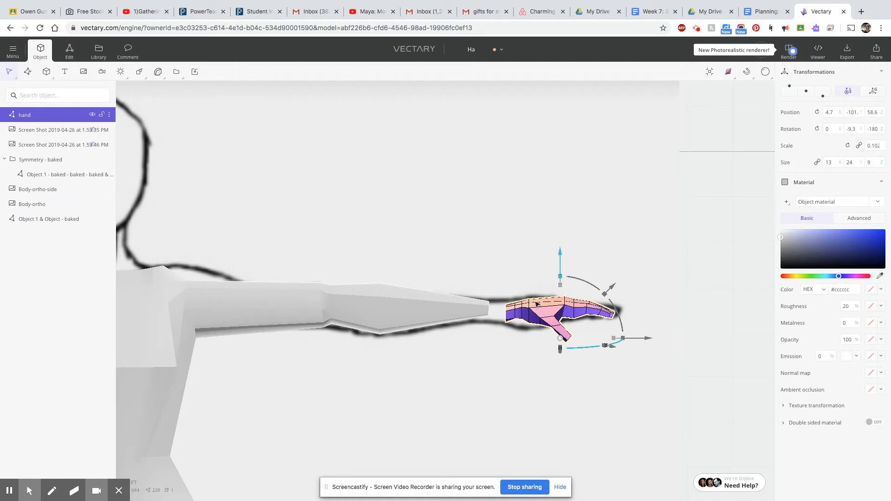
left_click_drag(588, 286, 590, 288)
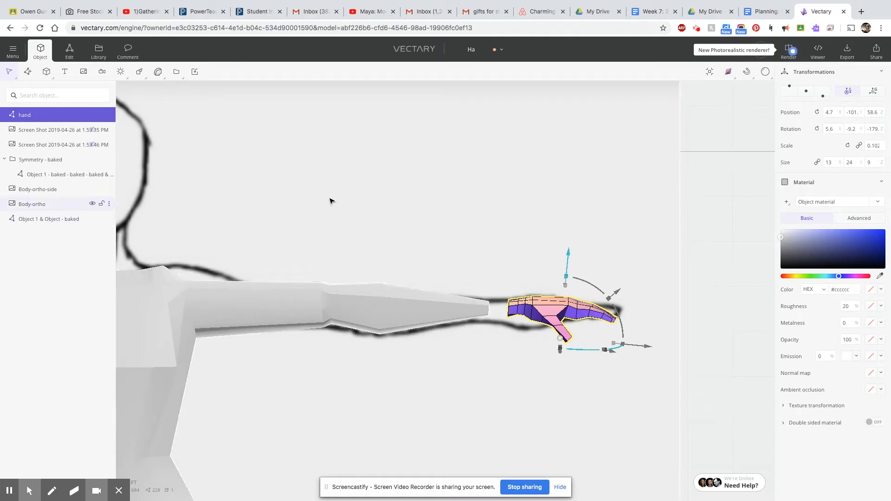
- Combine the hand and body objects with a Boolean union and enter mesh editing on the result
left_click(214, 305, "shift")
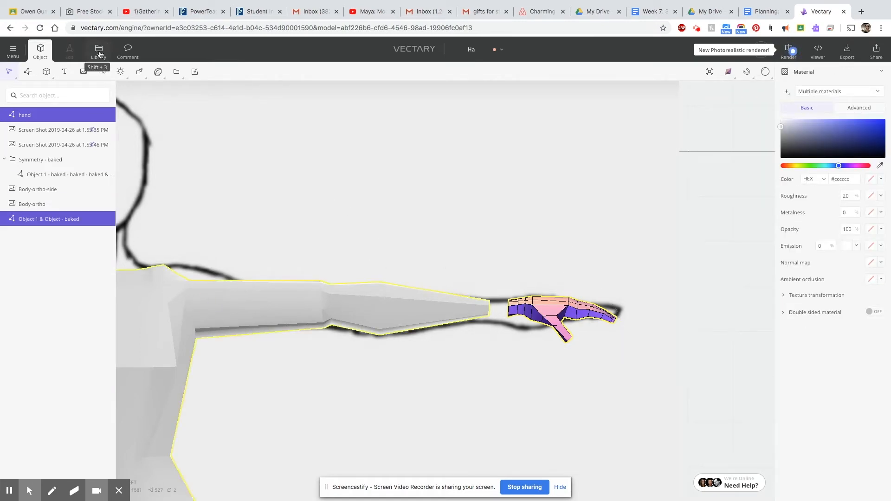
left_click(141, 72)
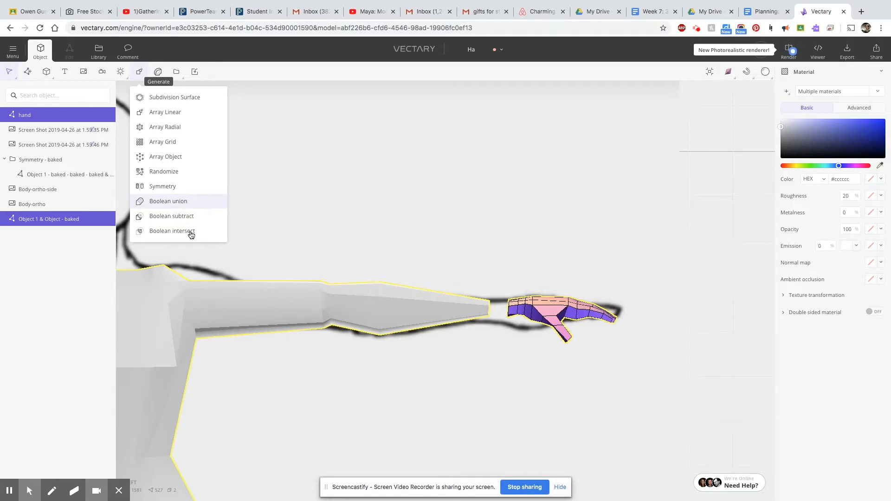
left_click(179, 203)
scroll(464, 307, "up", 4)
scroll(468, 310, "up", 3)
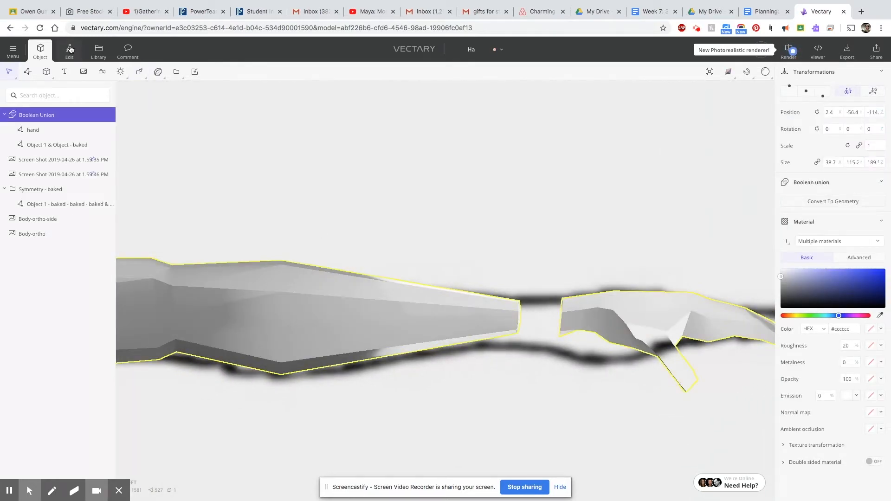
left_click(70, 49)
- Delete the cap face that closes the forearm's wrist end
left_click(494, 300)
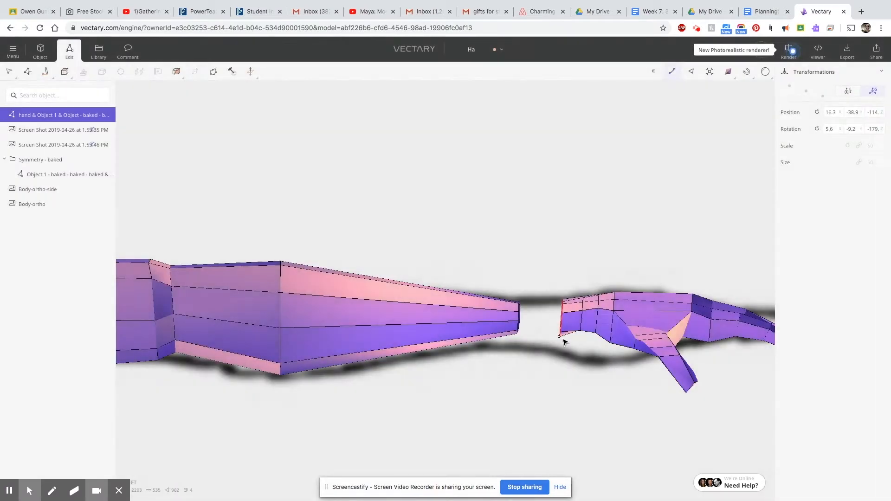
scroll(565, 338, "up", 5)
right_click_drag(501, 210, 479, 205)
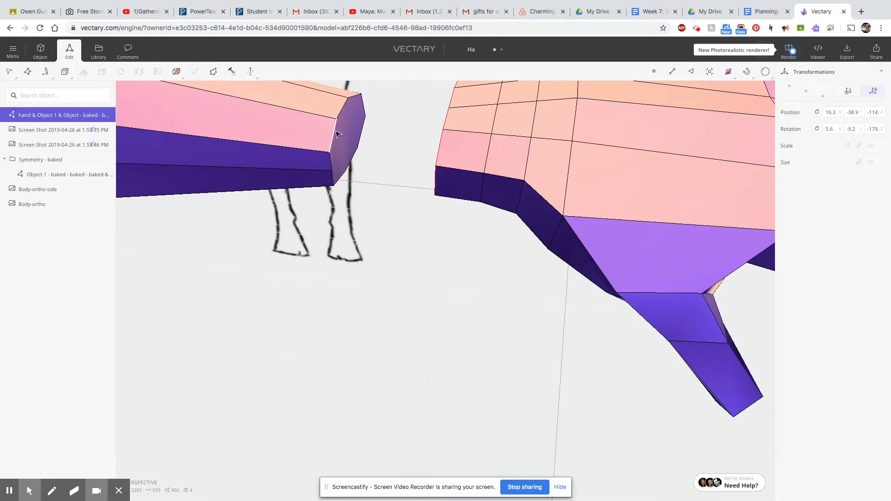
left_click(337, 134)
mouse_move(393, 190)
right_mouse_down()
mouse_move(378, 145)
mouse_move(408, 181)
mouse_move(406, 194)
mouse_move(390, 194)
right_mouse_up()
left_click(690, 73)
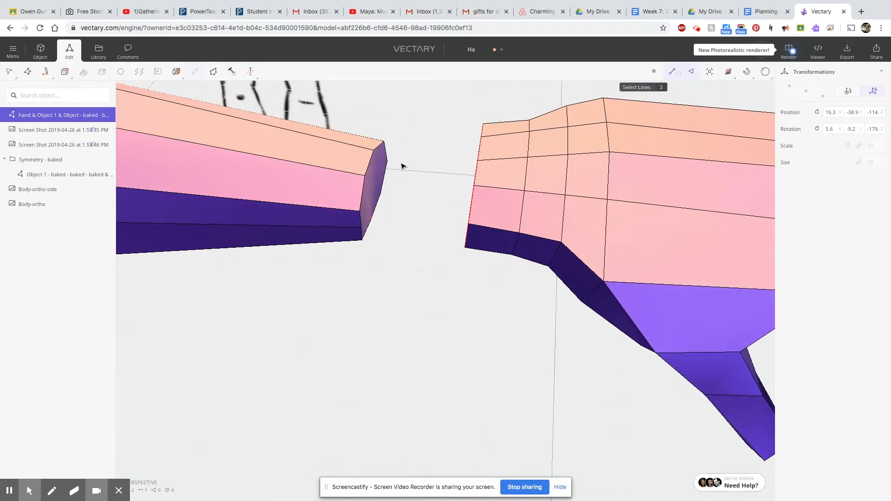
left_click(371, 185)
key("Delete")
- Merge the first two facing vertex pairs between the open forearm rim and the hand rim
scroll(382, 165, "up", 5)
scroll(383, 166, "up", 5)
scroll(528, 276, "down", 7)
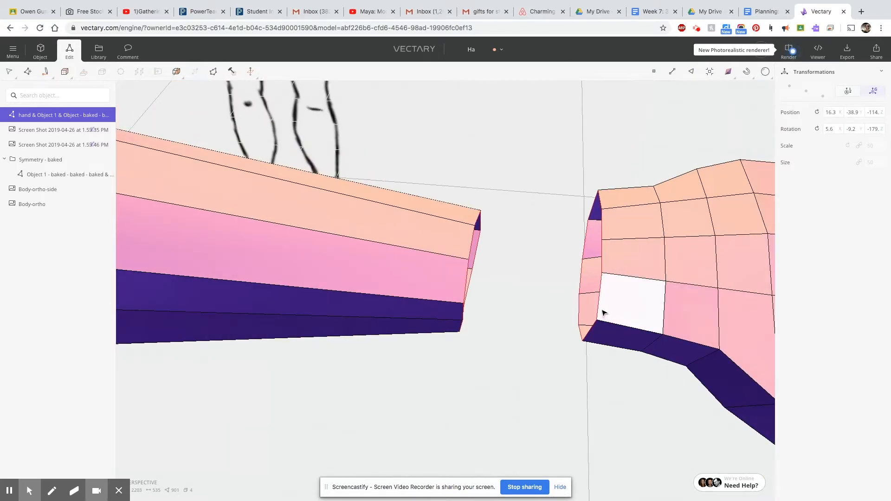
scroll(601, 313, "up", 5)
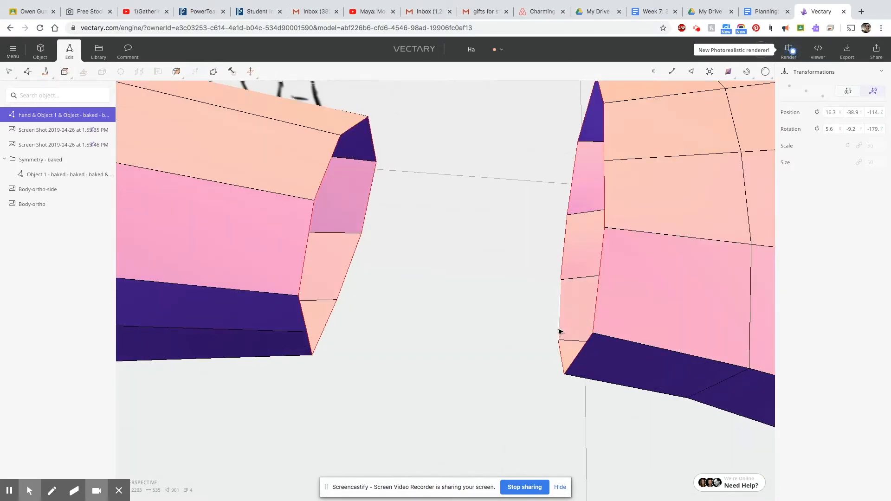
scroll(559, 332, "down", 5)
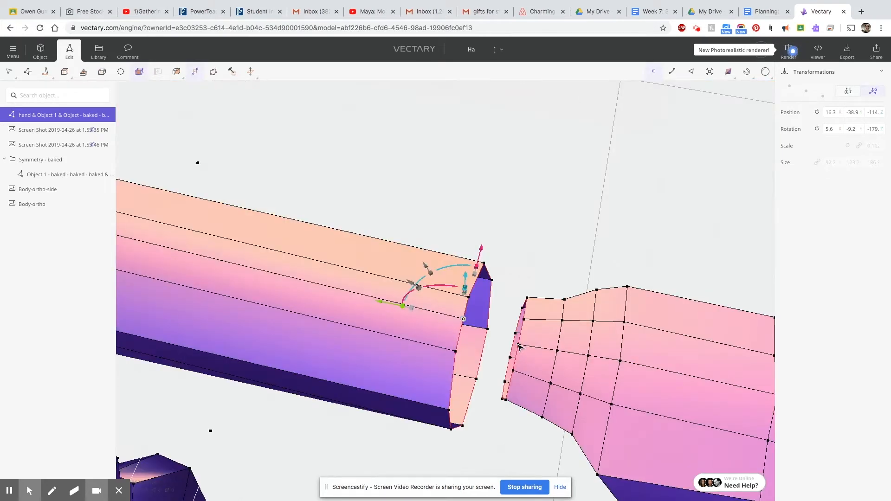
left_click(518, 345, "shift")
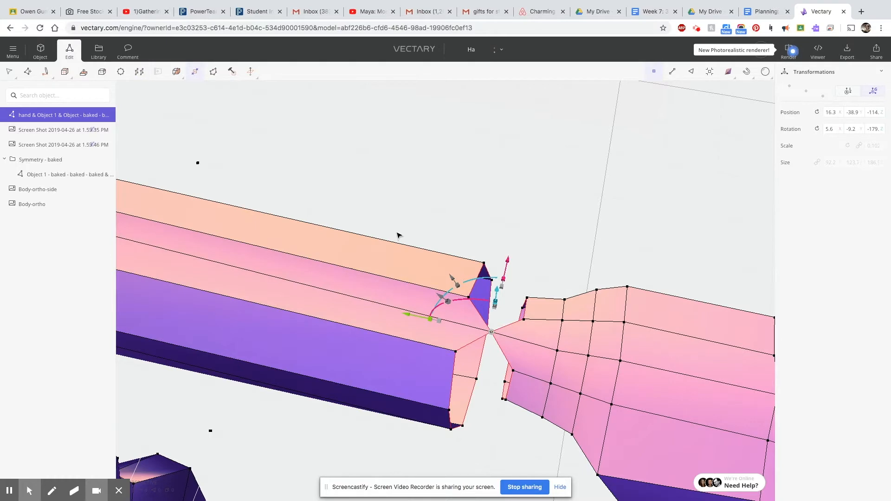
left_click(456, 352, "shift")
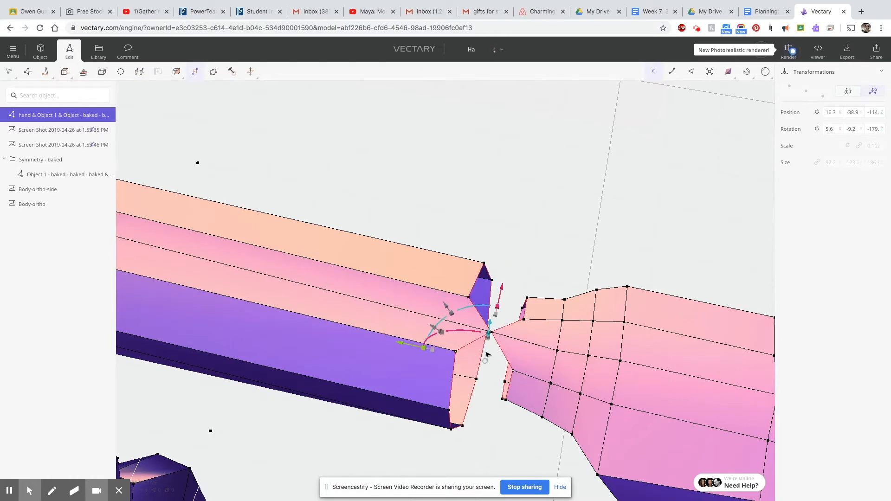
- Merge the next two facing forearm and hand rim vertex pairs toward the wrist's upper edge
left_click(468, 297)
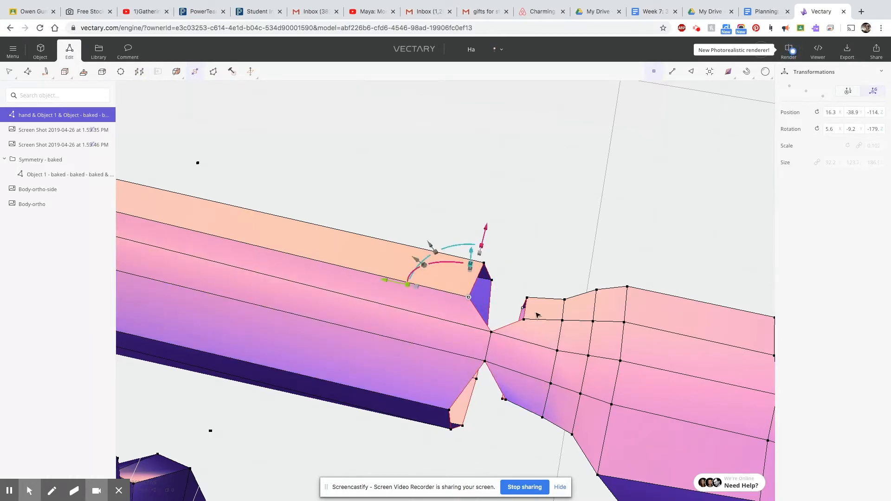
left_click(524, 320, "shift")
left_click(483, 263)
left_click(527, 298, "shift")
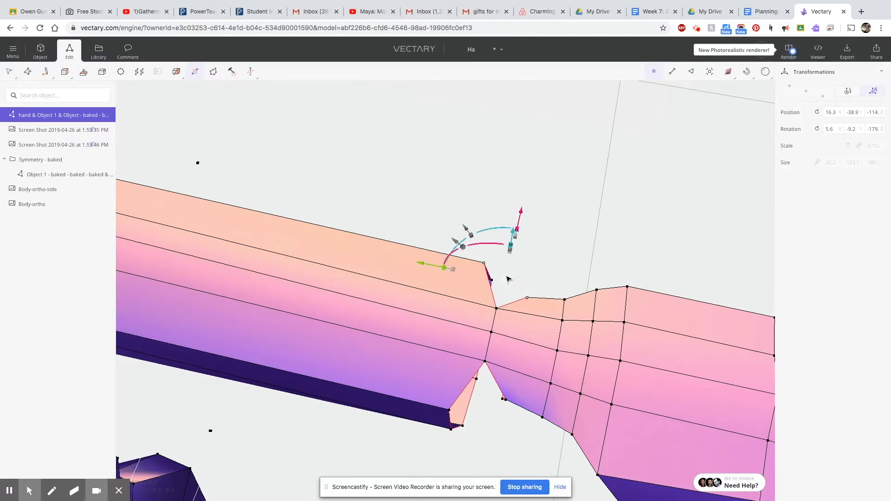
- Merge the next facing forearm and hand rim vertex pairs, from the wrist's upper edge to the start of its underside
right_click_drag(492, 424, 503, 280)
left_click(502, 156)
left_click(548, 158, "shift")
mouse_move(566, 269)
right_mouse_down()
mouse_move(529, 278)
mouse_move(555, 294)
mouse_move(539, 176)
mouse_move(404, 132)
mouse_move(408, 199)
right_mouse_up()
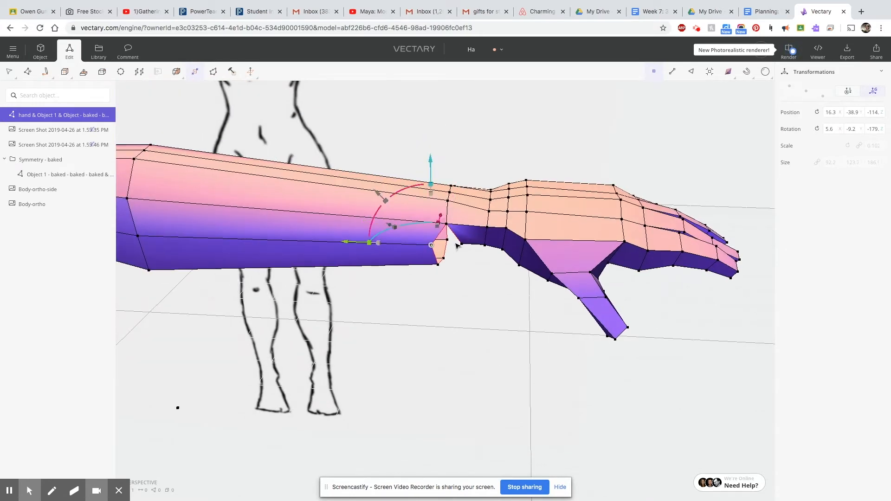
left_click(439, 266)
mouse_move(448, 353)
right_mouse_down()
mouse_move(536, 172)
mouse_move(513, 331)
mouse_move(292, 175)
mouse_move(215, 96)
right_mouse_up()
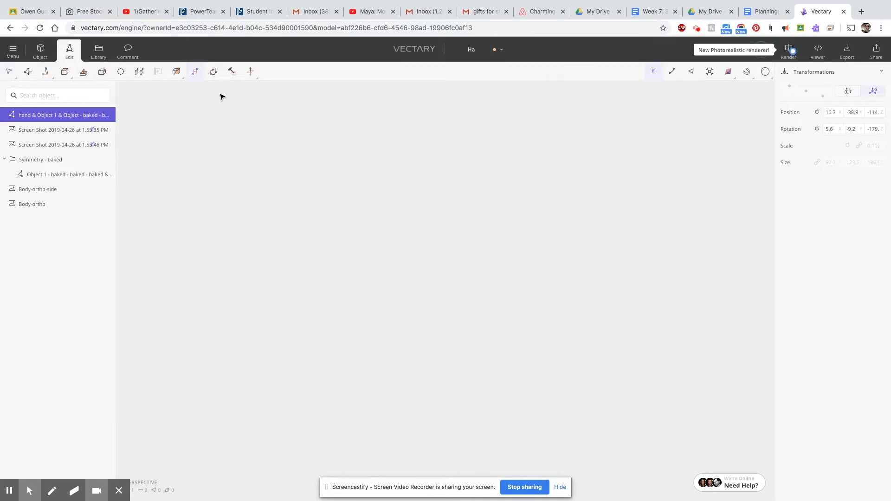
scroll(501, 113, "down", 10)
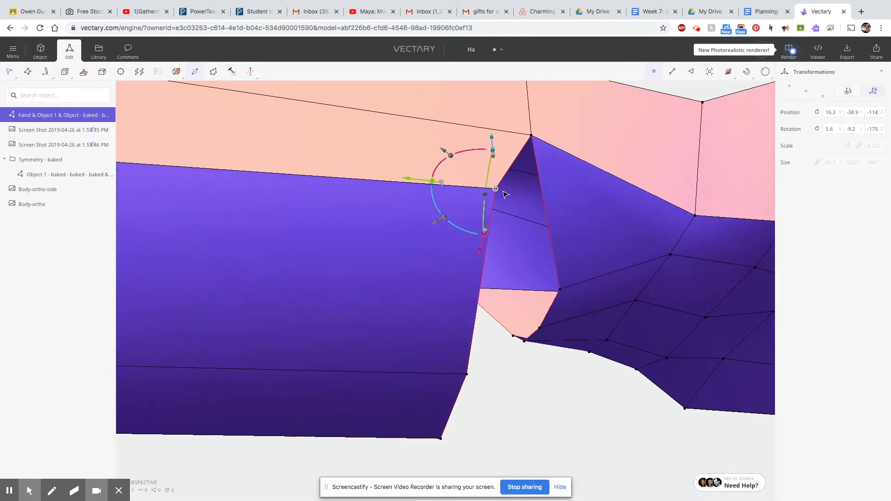
left_click(176, 72)
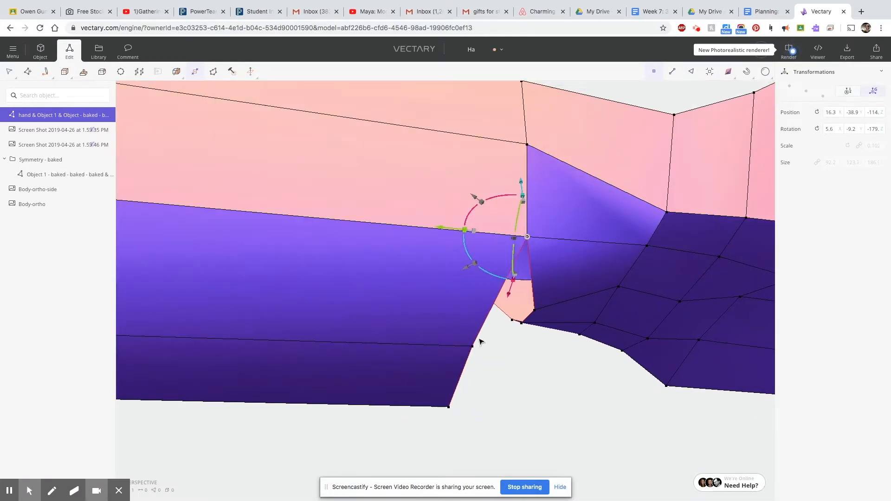
- Merge the remaining facing forearm and hand rim vertex pairs along the wrist's underside to close the opening
left_click(534, 310, "shift")
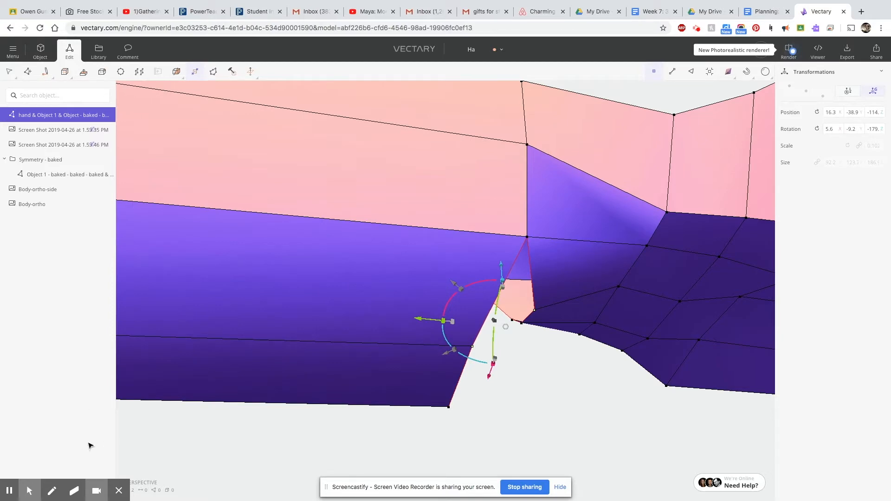
scroll(376, 460, "up", 1)
right_click_drag(377, 420, 355, 218)
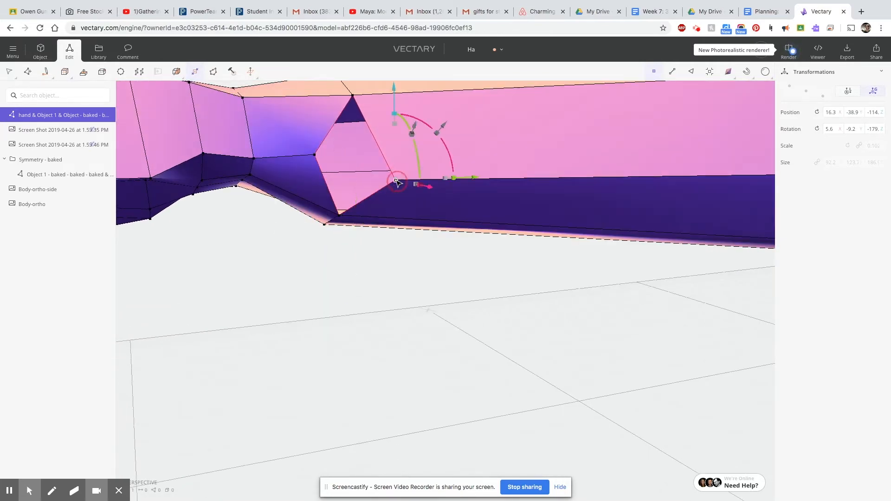
right_click_drag(314, 158, 440, 237)
scroll(384, 234, "up", 3)
scroll(167, 249, "up", 3)
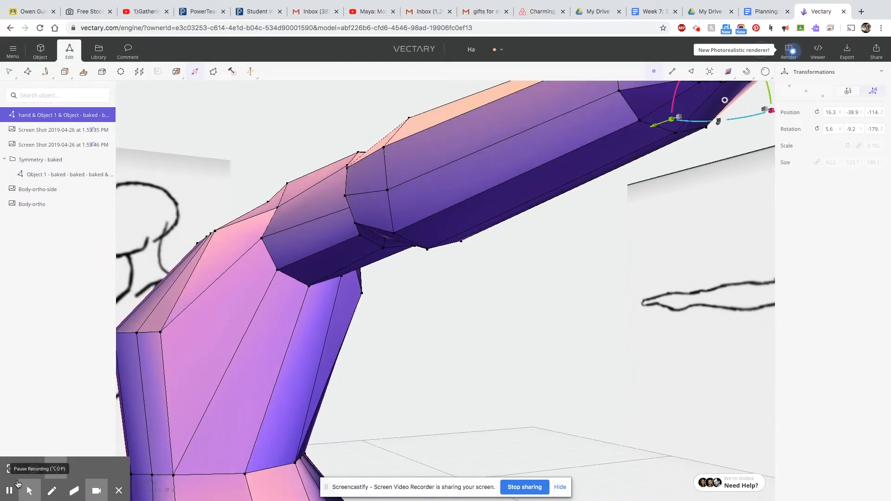
left_click(9, 491)
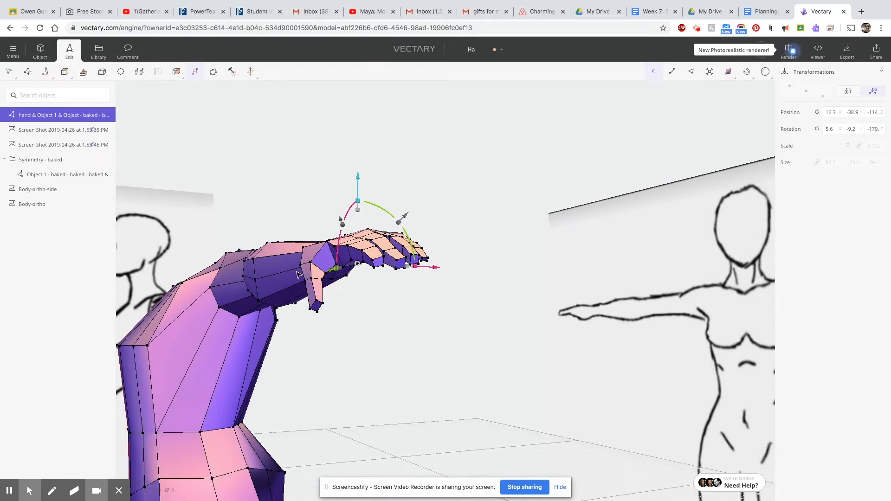
- Examine the joined wrist and the whole arm of the half figure
right_click_drag(300, 281, 446, 353)
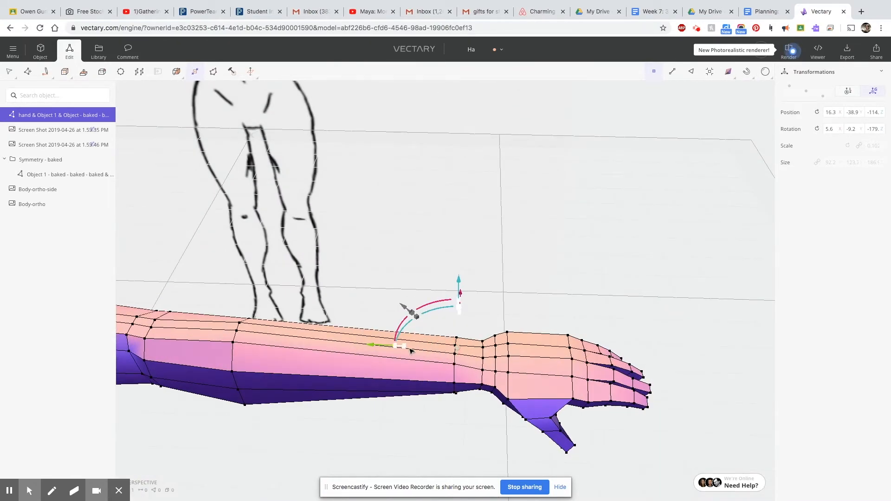
scroll(409, 349, "down", 3)
scroll(410, 349, "down", 2)
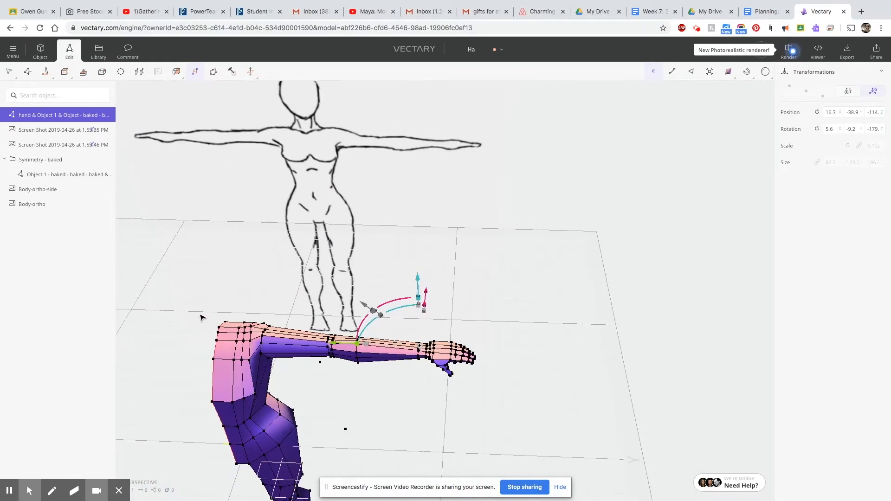
scroll(216, 315, "down", 4)
scroll(216, 315, "up", 5)
scroll(216, 315, "down", 2)
scroll(215, 315, "down", 3)
scroll(213, 324, "up", 4)
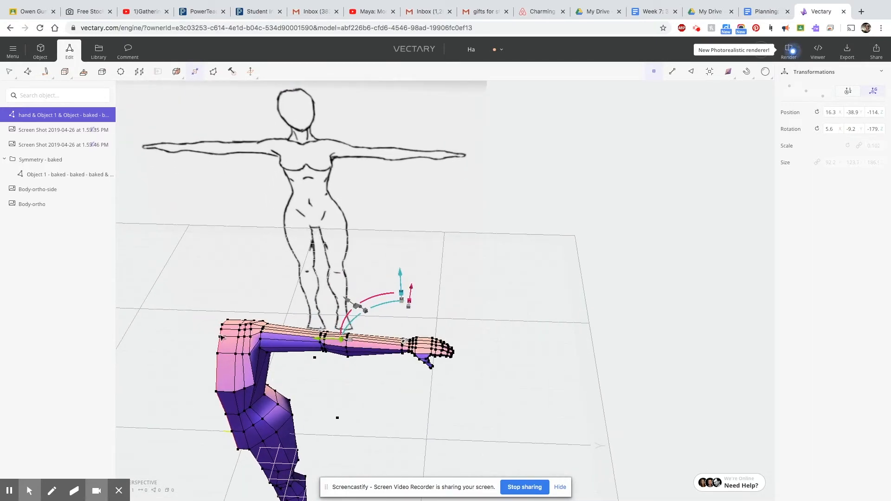
scroll(251, 313, "up", 2)
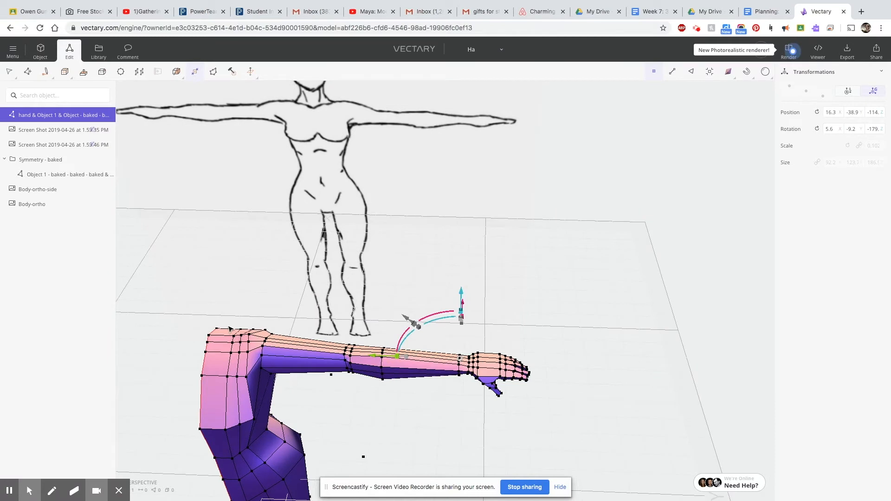
scroll(230, 328, "down", 2)
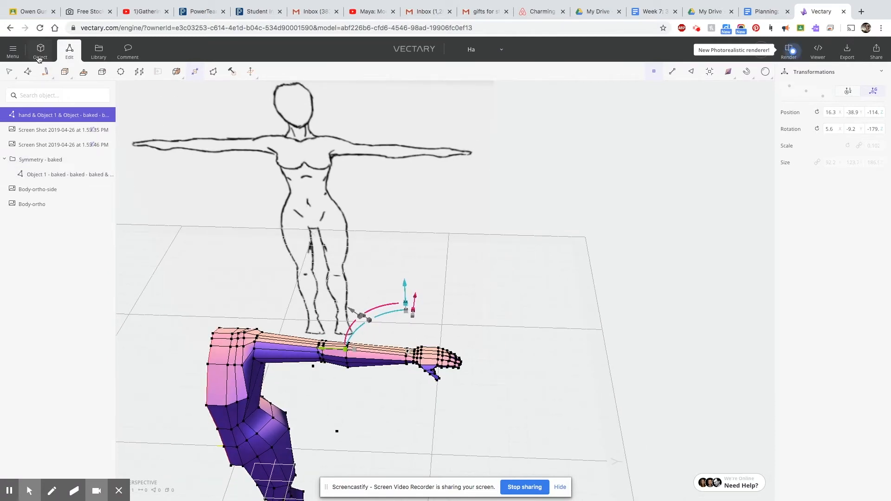
- Return to object mode and mirror the half figure with a Symmetry generator on the Y plane
left_click(39, 50)
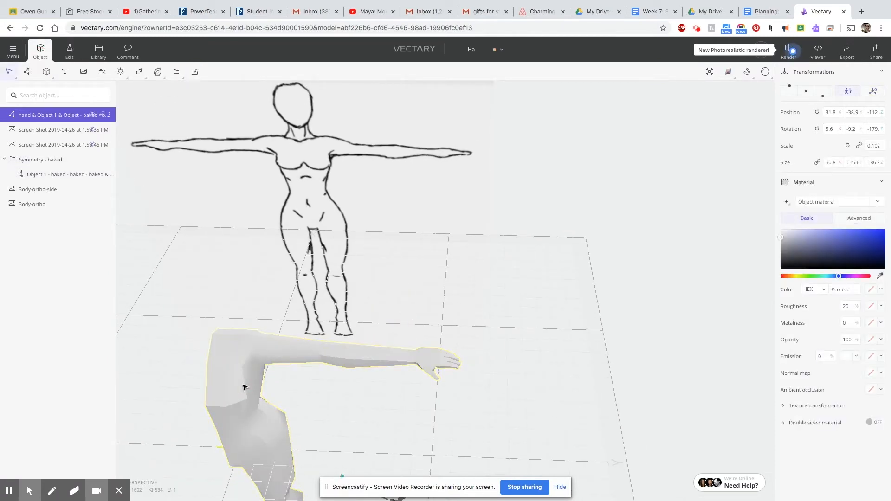
scroll(235, 365, "down", 2)
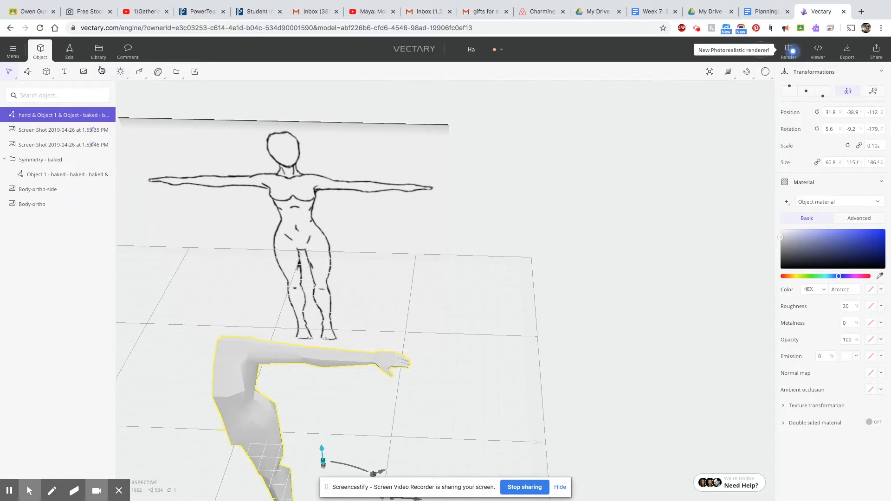
mouse_move(139, 71)
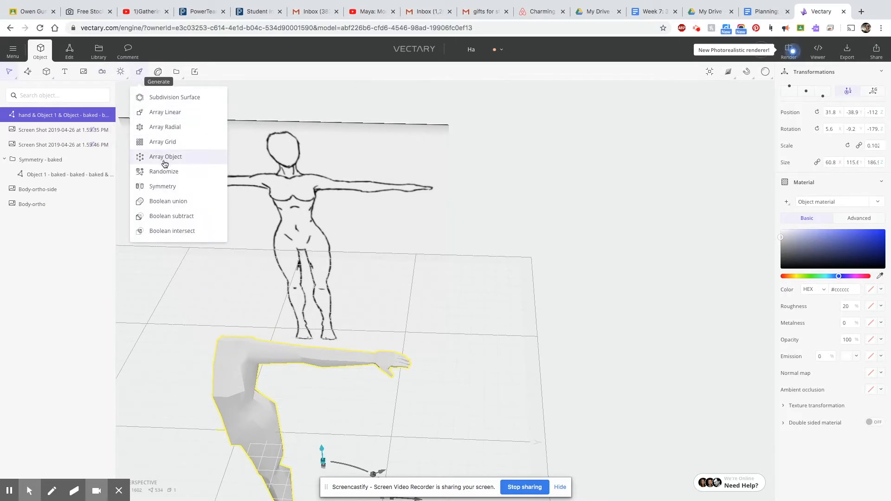
left_click(163, 186)
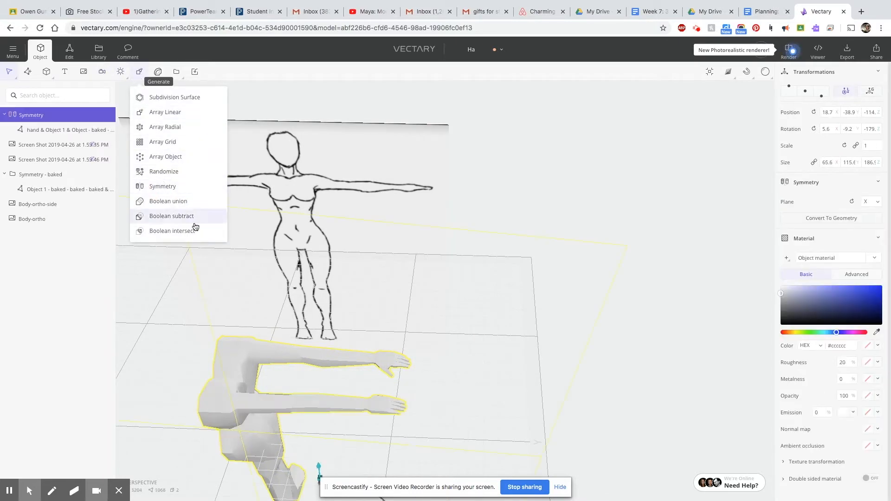
left_click(872, 203)
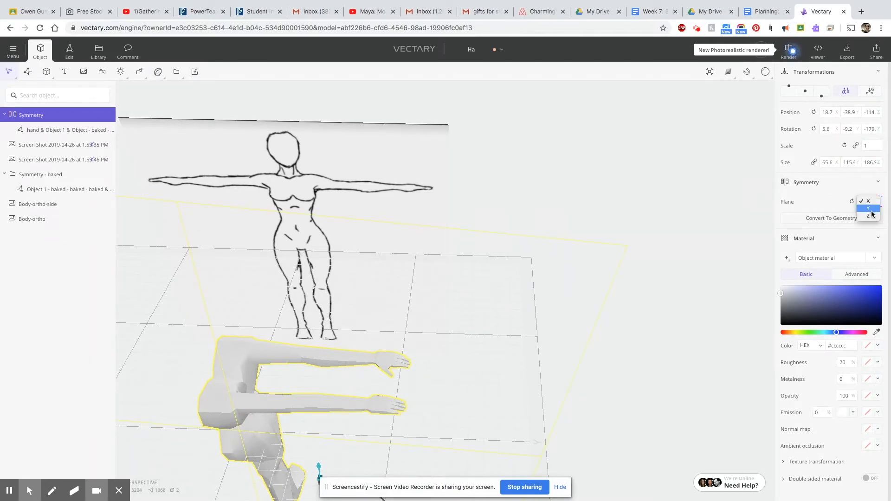
left_click(869, 208)
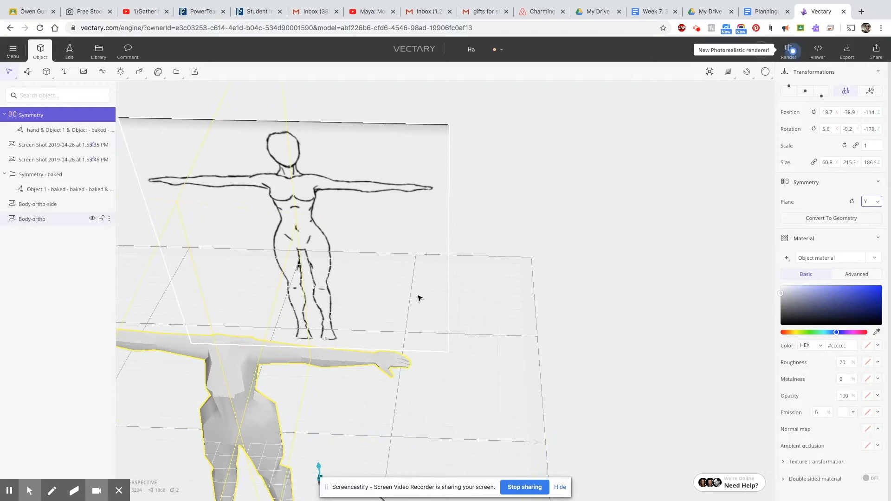
- In front view, rotate the source half to about -5.3° around X and slide it toward the centre line of the reference drawing
right_click_drag(308, 346, 442, 324)
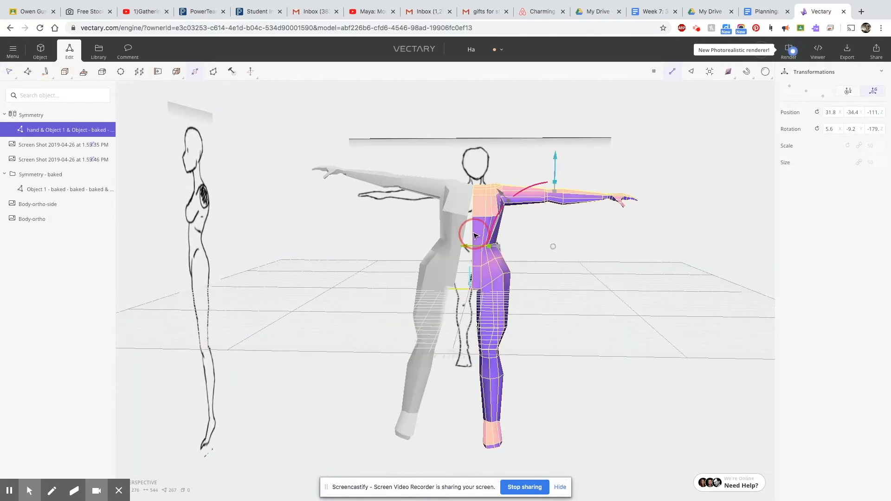
mouse_move(474, 235)
right_mouse_down()
mouse_move(497, 232)
mouse_move(469, 232)
mouse_move(485, 231)
right_mouse_up()
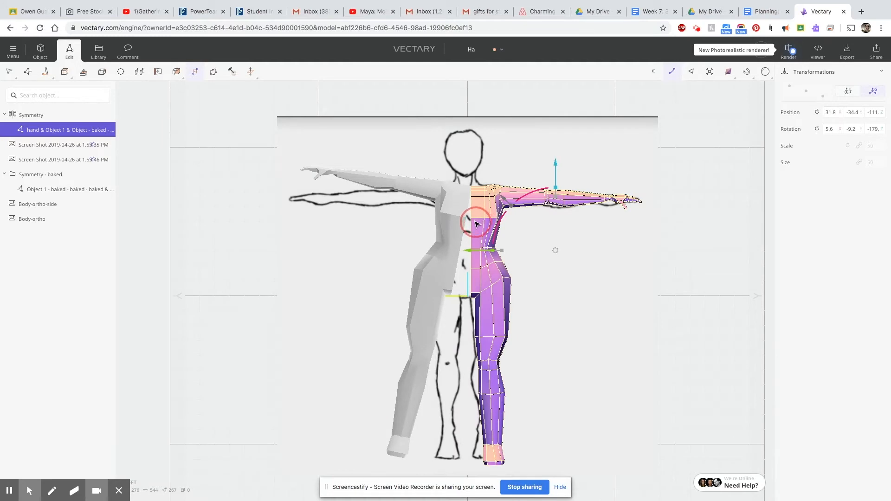
key("super+z")
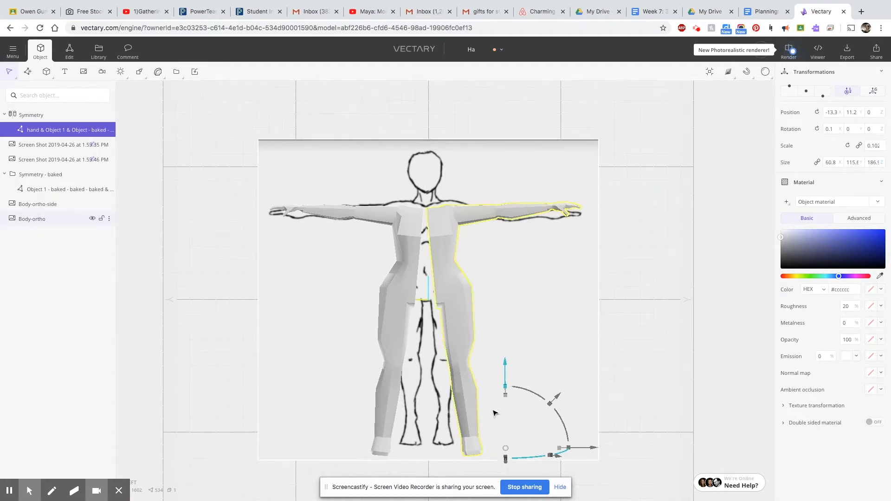
left_click_drag(537, 399, 541, 401)
left_click_drag(592, 457, 569, 459)
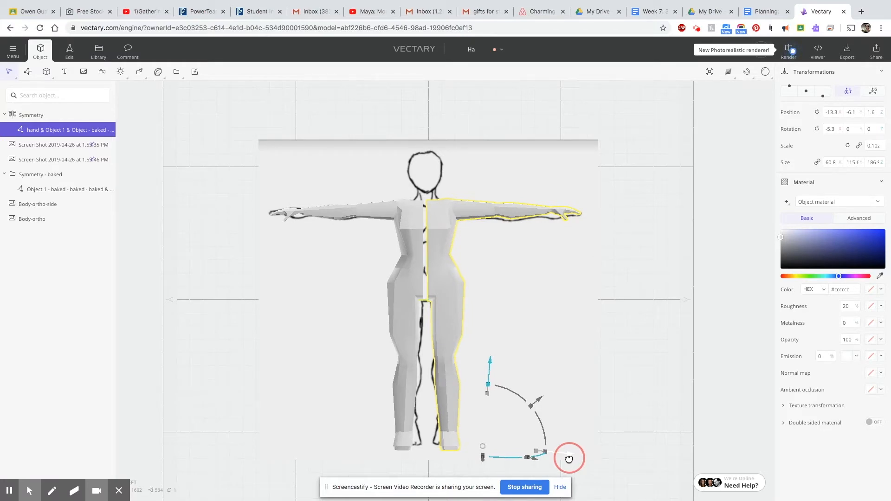
left_click_drag(569, 459, 568, 459)
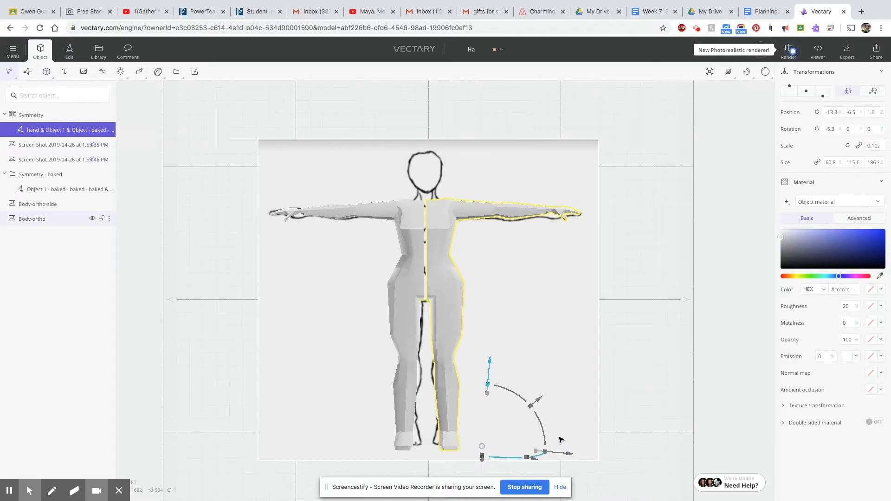
left_click_drag(566, 453, 563, 459)
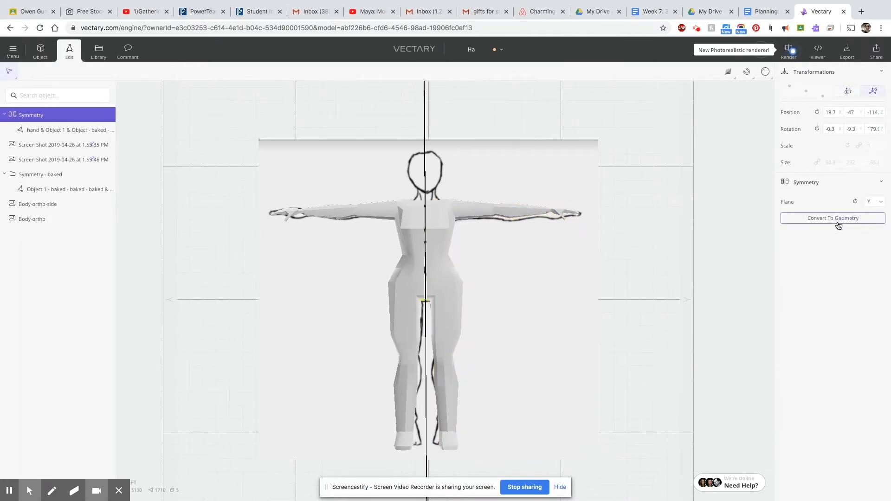
- Convert the symmetry to geometry and combine the two body halves with a Boolean union
left_click(834, 219)
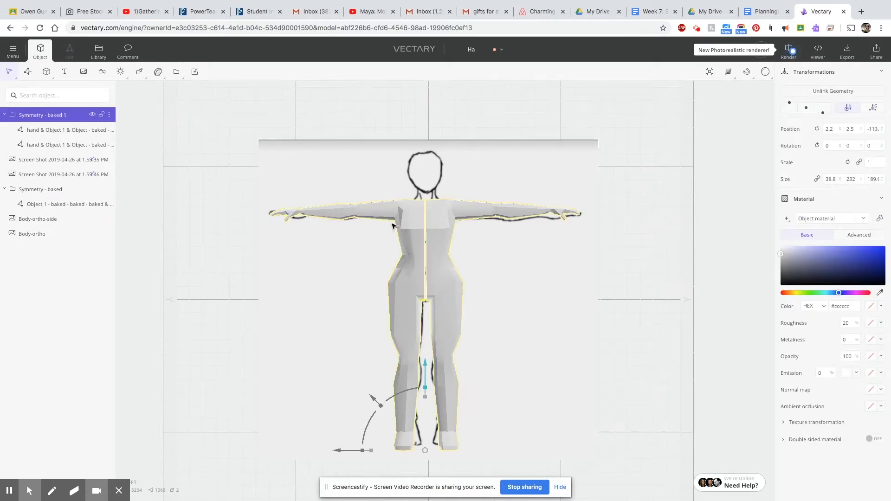
scroll(417, 254, "up", 2)
scroll(418, 252, "down", 2)
left_click(417, 252)
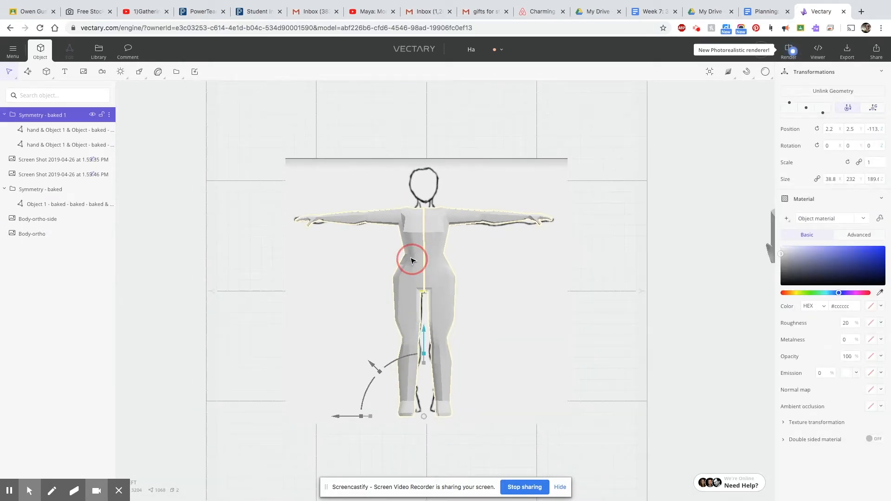
left_click(53, 130)
left_click(53, 148, "shift")
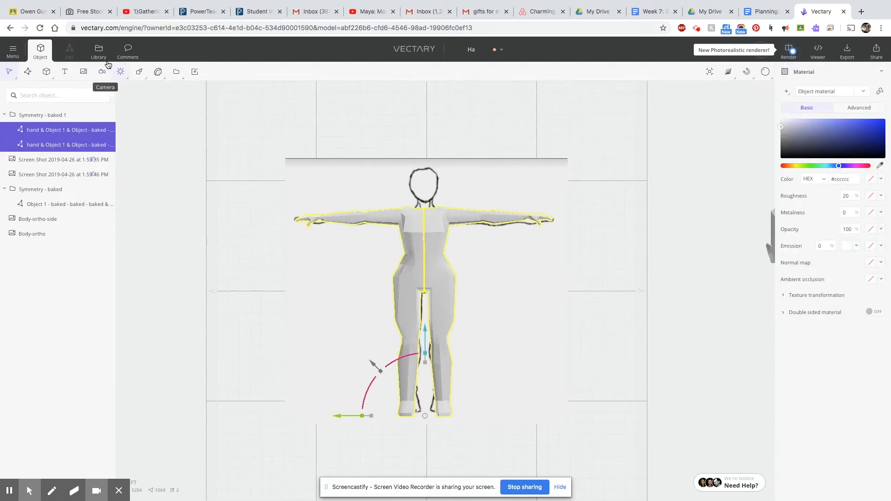
mouse_move(149, 77)
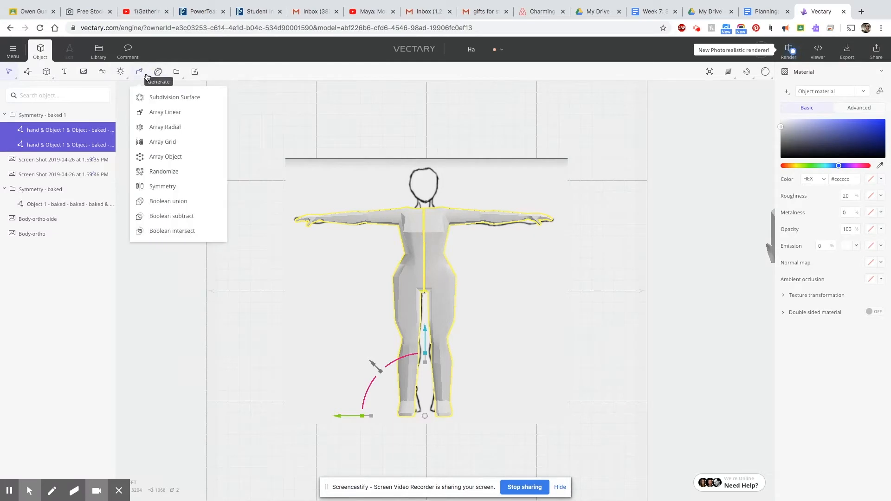
left_click(168, 201)
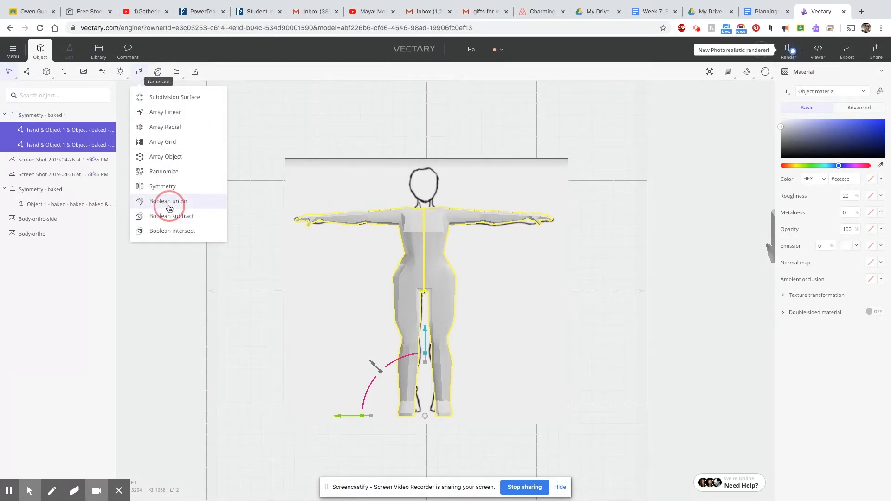
- Examine the centre seam between the two body halves from the chest down to the crotch
scroll(475, 274, "up", 5)
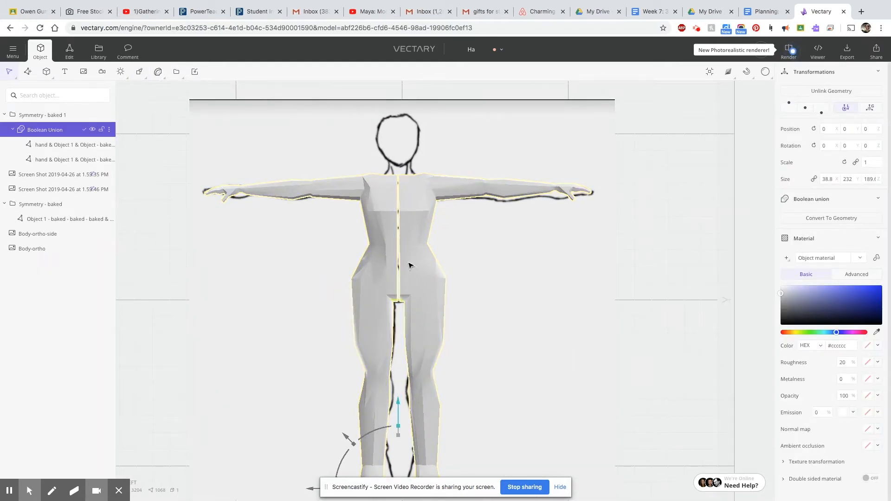
scroll(408, 265, "up", 3)
scroll(413, 262, "up", 4)
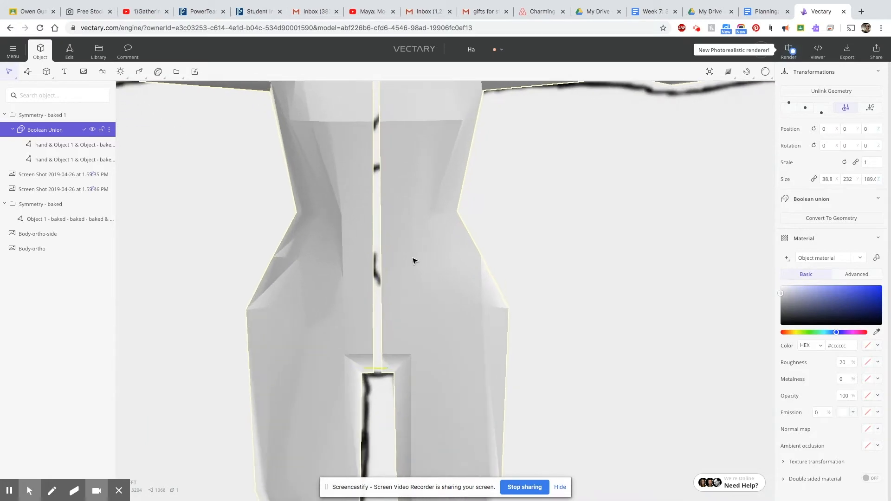
scroll(413, 259, "up", 2)
scroll(413, 259, "down", 4)
left_click(406, 256)
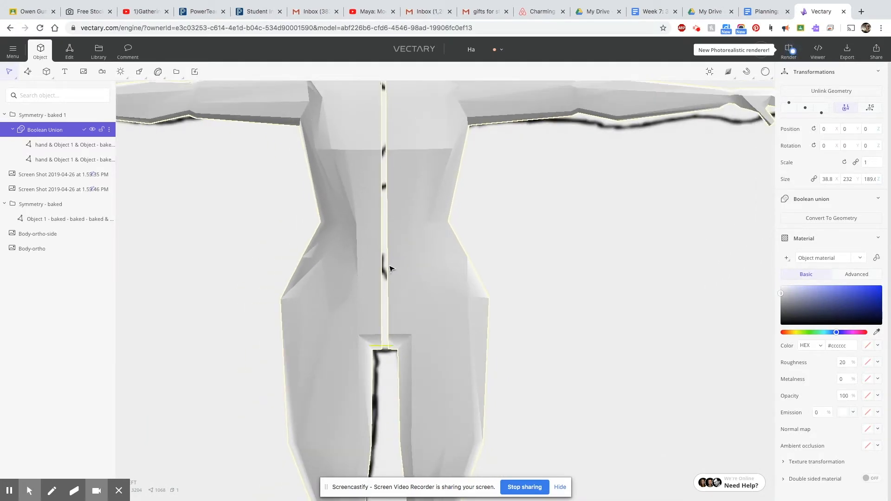
scroll(419, 264, "up", 3)
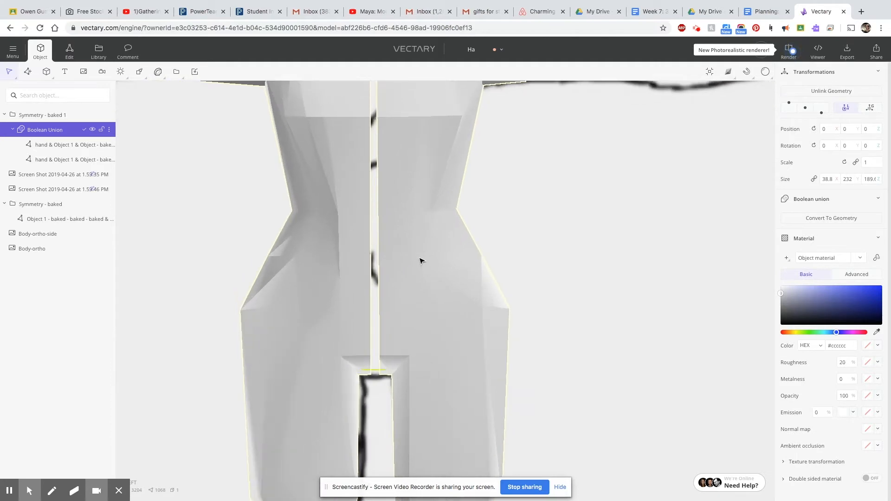
scroll(383, 227, "down", 3)
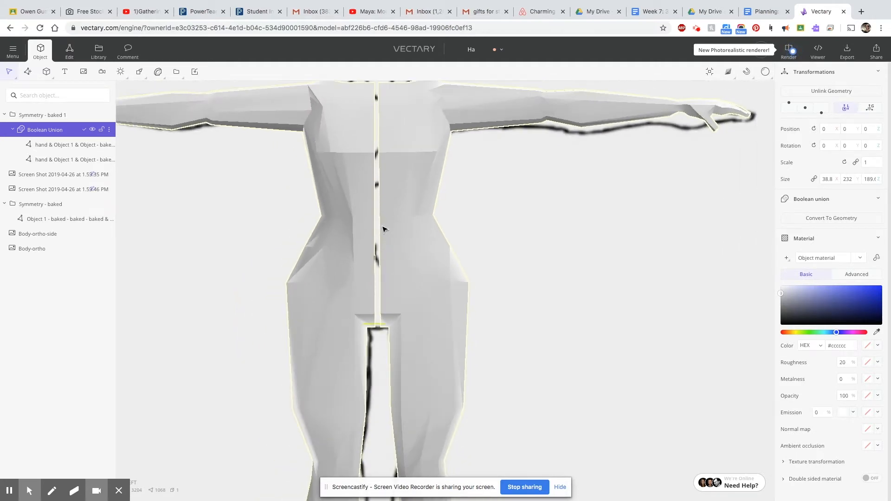
- Convert the Boolean union of the two body halves to mesh geometry and switch to mesh editing
left_click(412, 238)
left_click(70, 49)
left_click(499, 299)
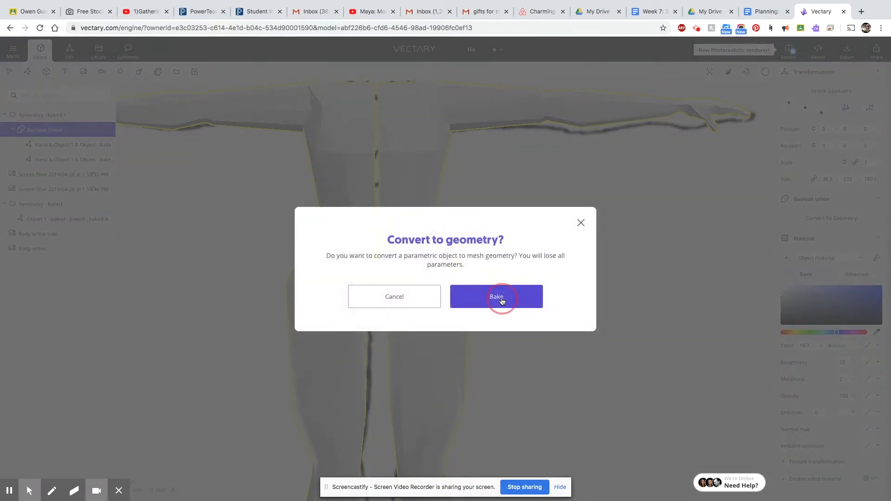
- In vertex mode, collapse the two facing seam vertices at the lower edge of the chest into one
scroll(429, 281, "up", 5)
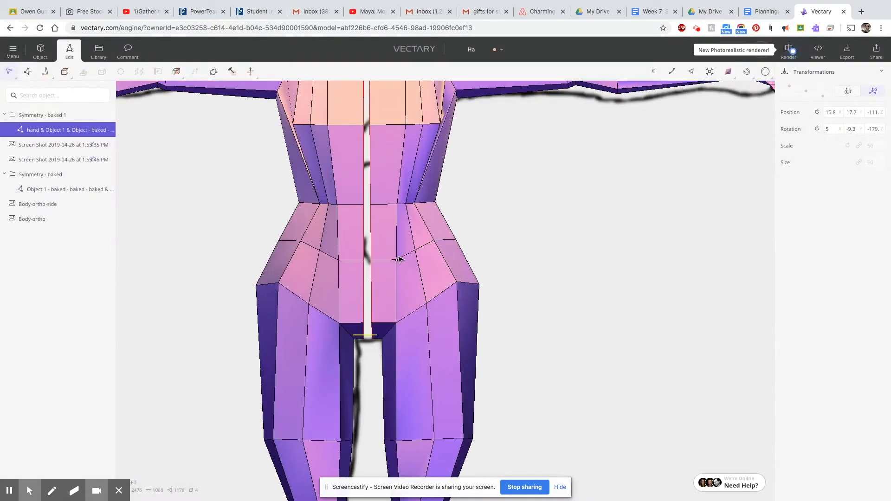
scroll(382, 171, "up", 3)
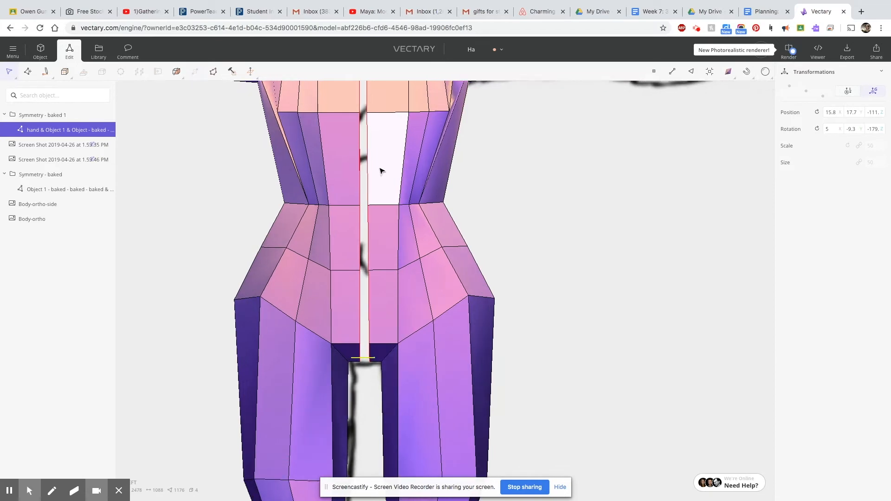
middle_click_drag(382, 135, 424, 337)
scroll(414, 276, "up", 4)
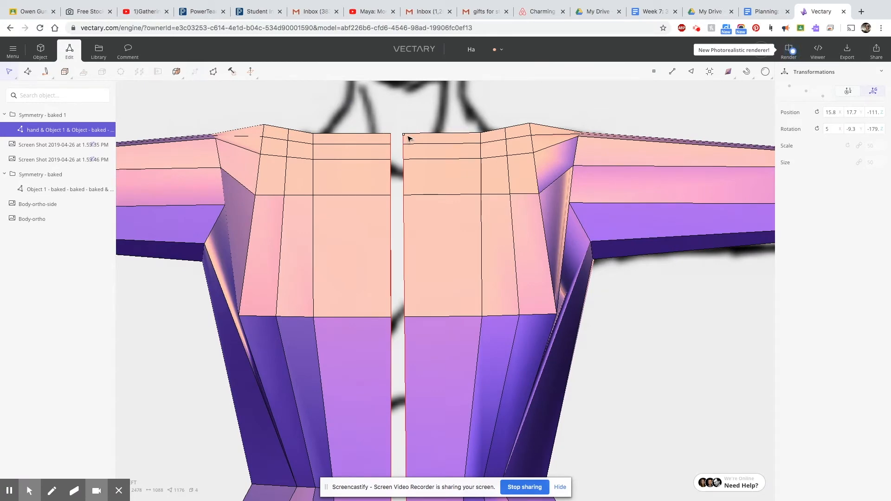
scroll(392, 130, "down", 5)
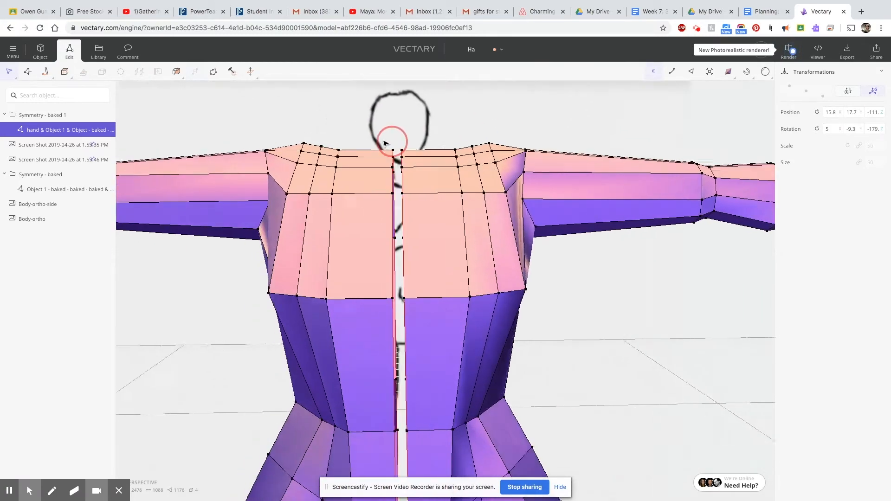
mouse_move(391, 148)
right_mouse_down()
mouse_move(394, 165)
mouse_move(403, 134)
right_mouse_up()
scroll(402, 137, "up", 4)
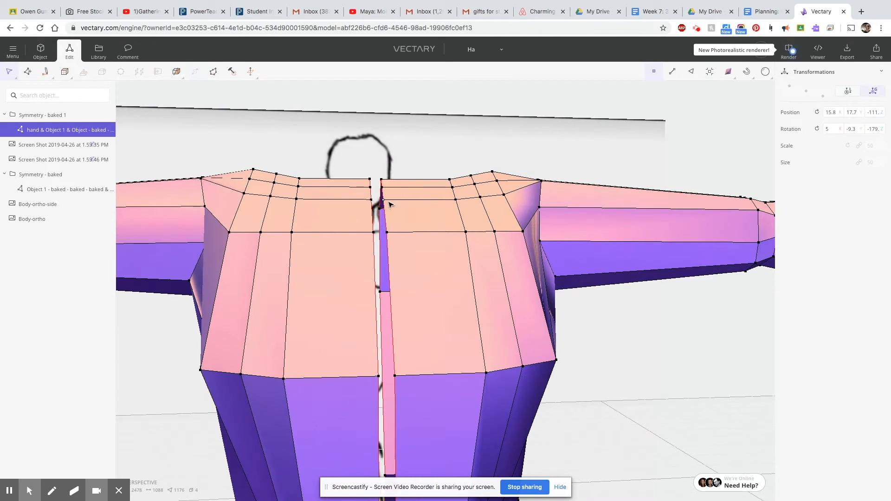
right_click_drag(414, 318, 412, 319)
left_click_drag(384, 314, 371, 344)
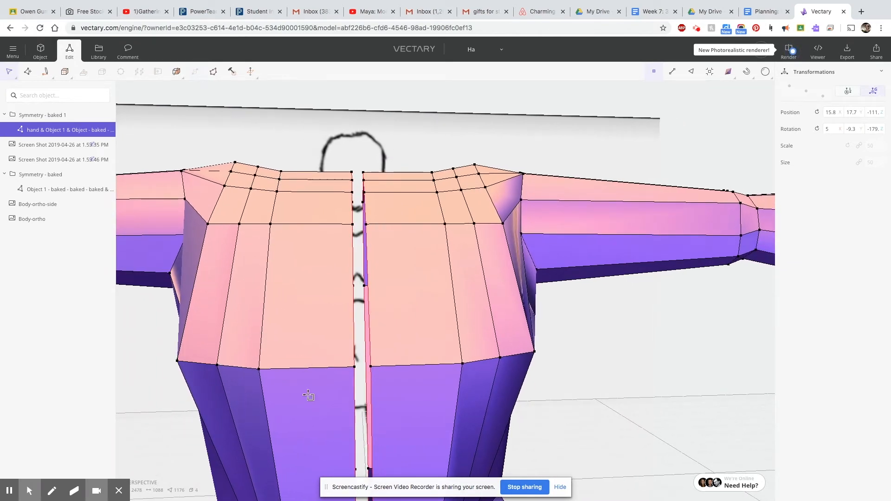
left_click_drag(346, 356, 382, 378)
key("w")
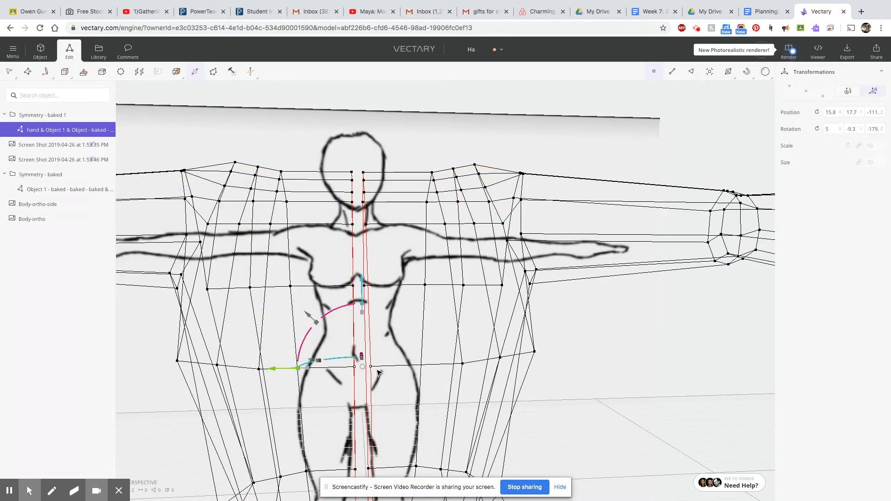
key("w")
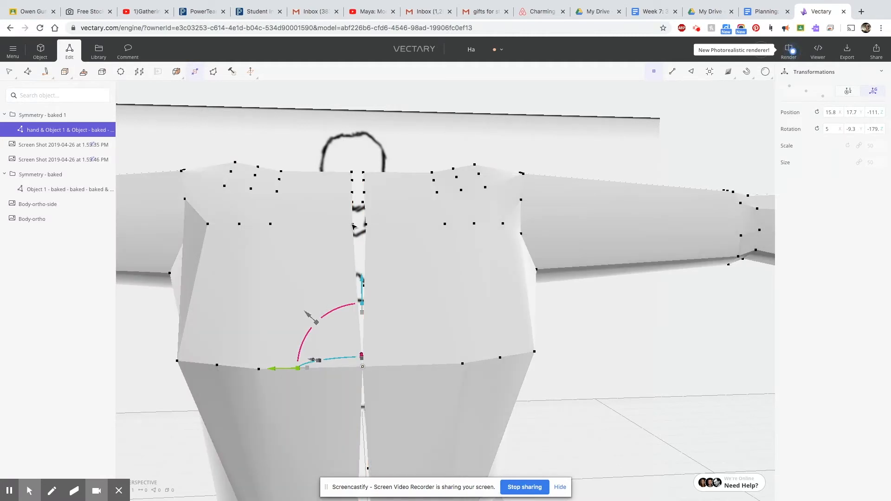
- Collapse the four facing seam vertex pairs from the upper chest up to the front neckline, each into one vertex
left_click_drag(351, 224, 374, 237)
key("c")
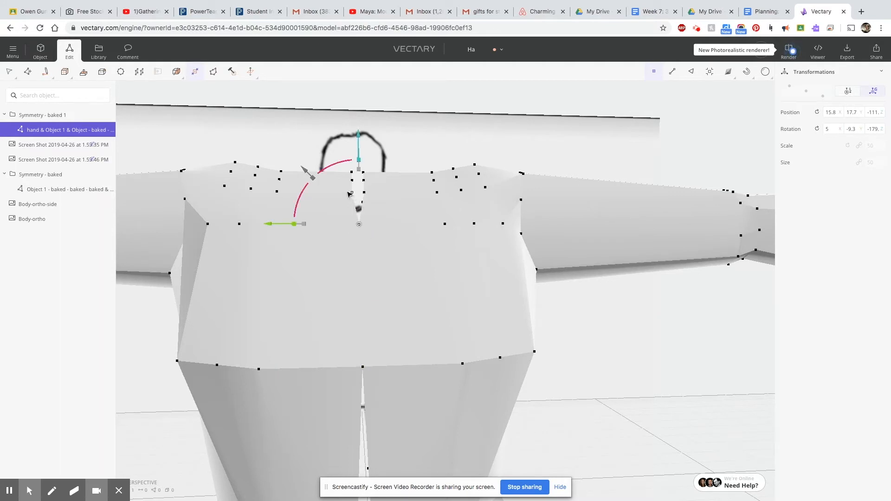
scroll(349, 198, "up", 5)
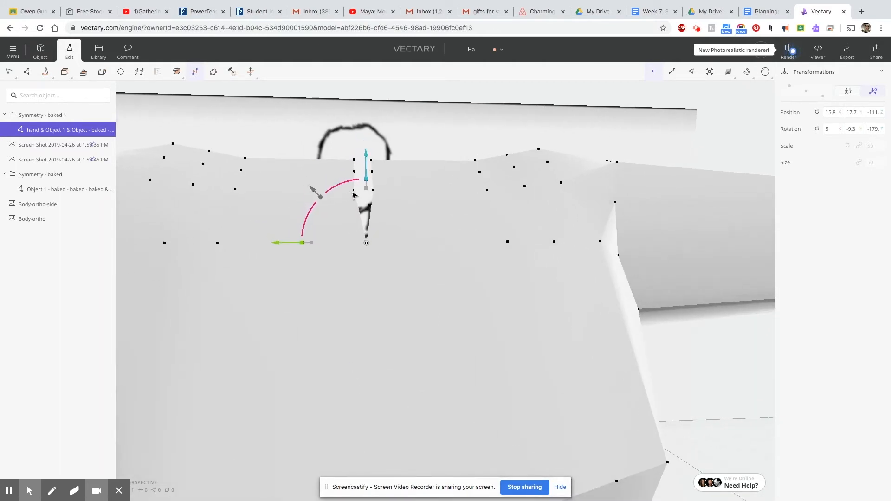
left_click_drag(347, 185, 378, 199)
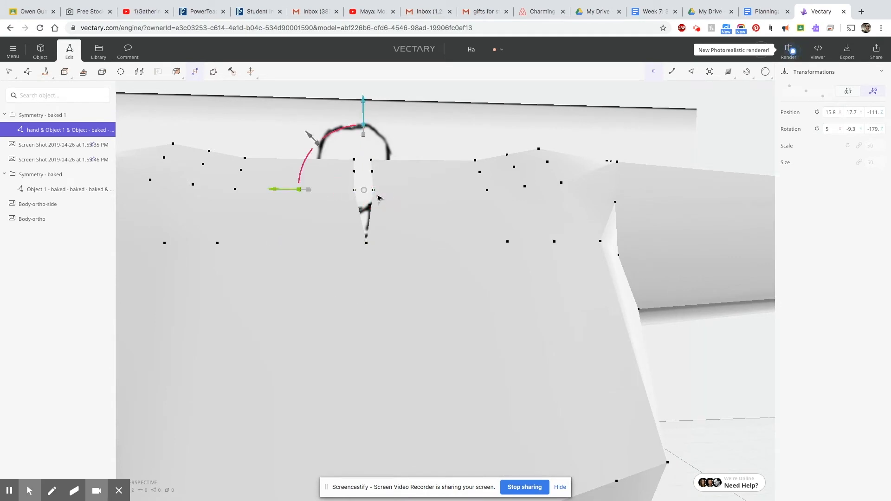
key("c")
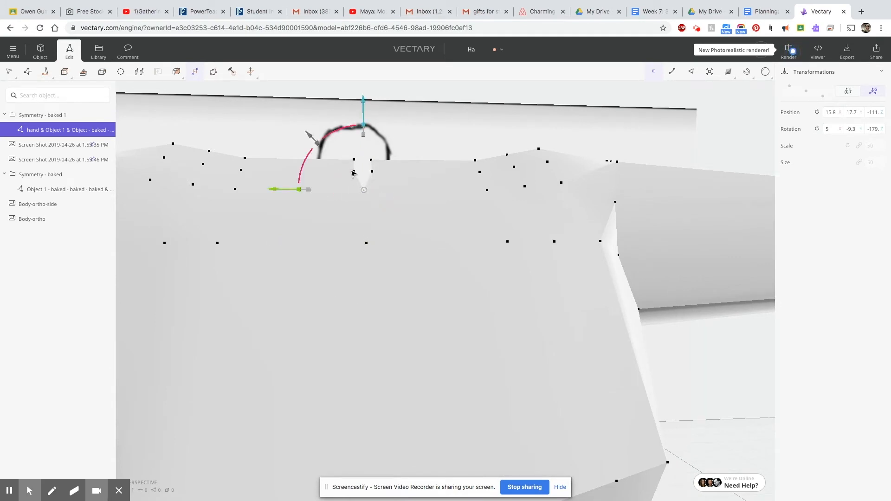
left_click_drag(345, 166, 391, 185)
key("c")
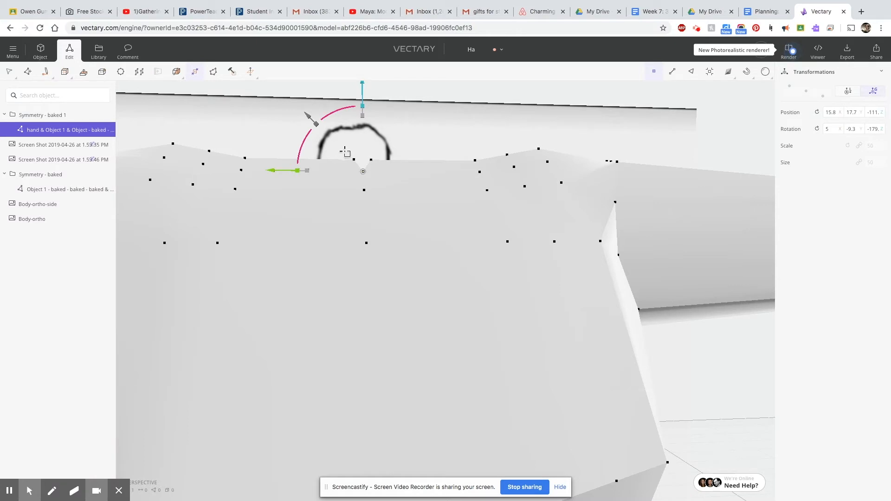
left_click_drag(346, 147, 379, 166)
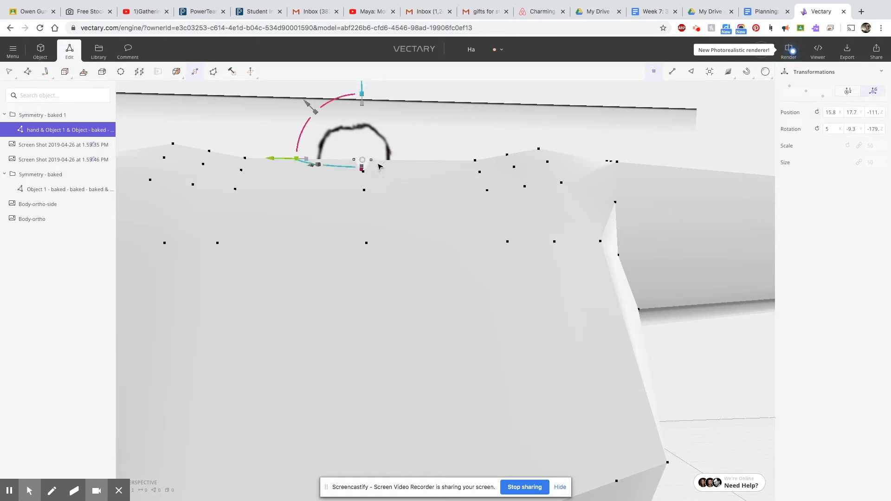
key("c")
- Collapse the vertex pair behind the front neckline and close the remaining centre seam of the torso
right_click_drag(348, 211, 350, 244)
scroll(354, 200, "down", 5)
middle_click_drag(357, 181, 397, 356)
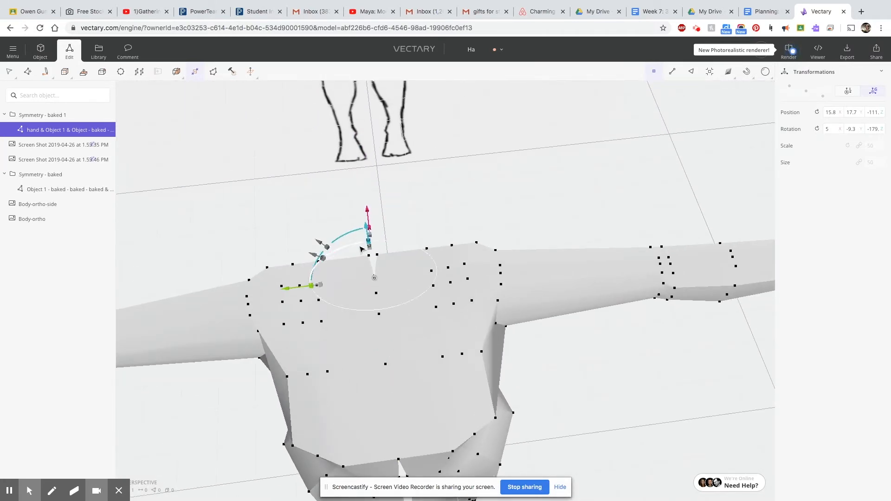
left_click_drag(363, 251, 381, 259)
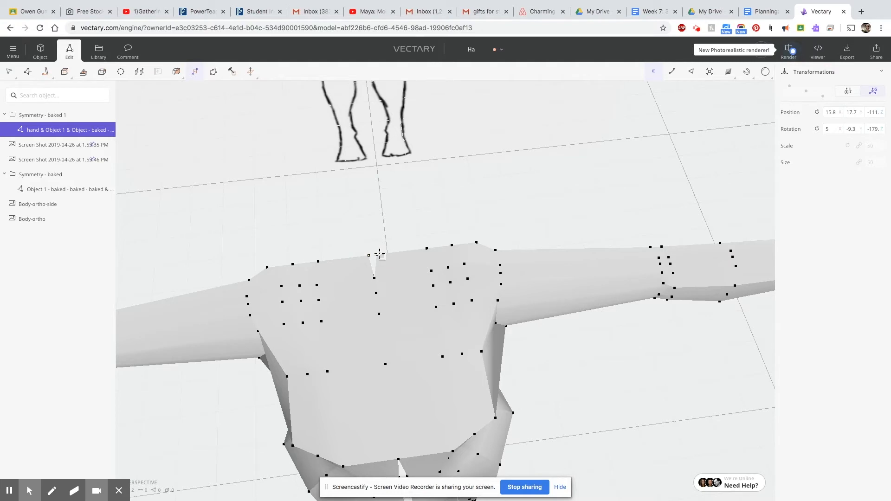
key("c")
scroll(408, 361, "down", 2)
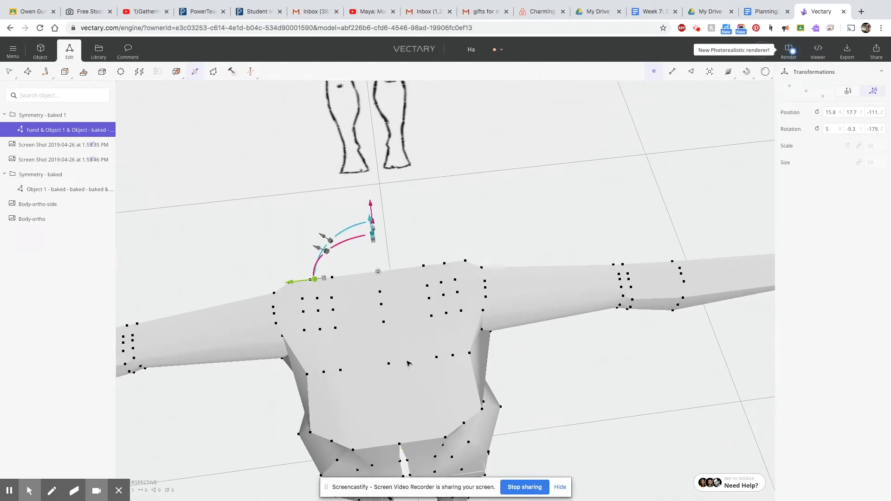
scroll(407, 361, "up", 5)
scroll(396, 360, "down", 5)
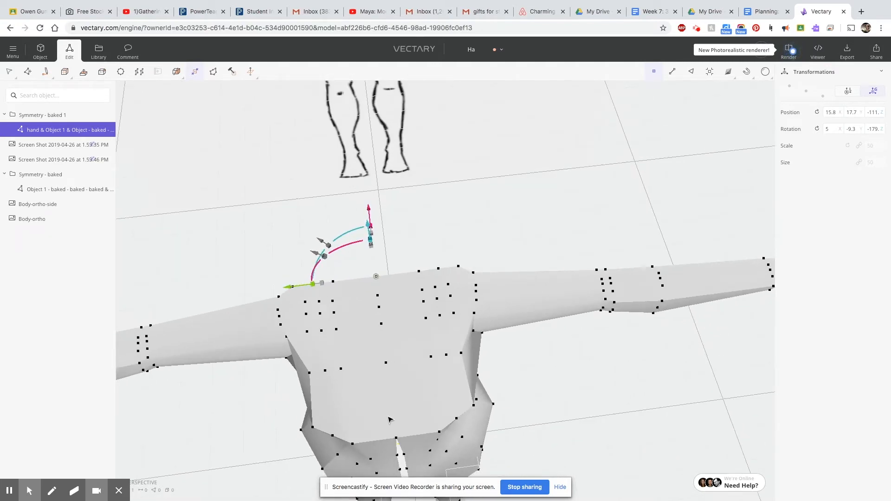
mouse_move(388, 420)
left_mouse_down()
mouse_move(404, 342)
mouse_move(423, 388)
left_mouse_up()
scroll(440, 391, "down", 3)
scroll(439, 389, "up", 3)
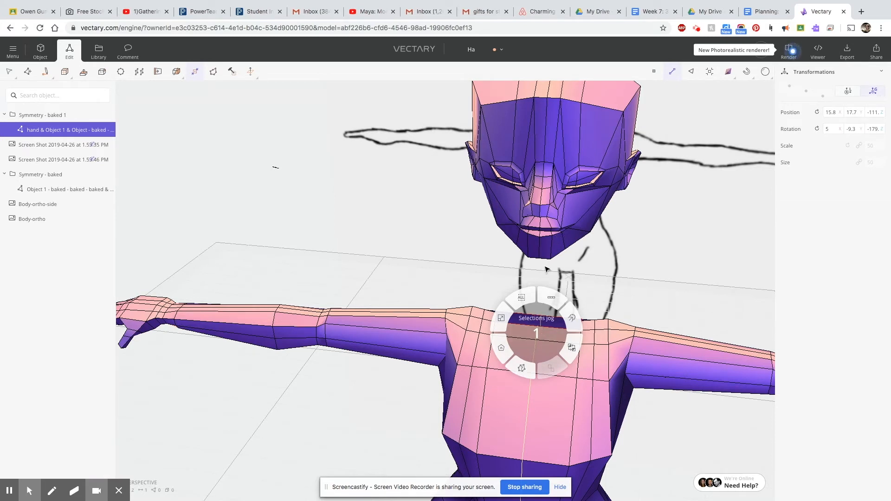
- Offset the selected centre edge loop of the torso with one copy at 0.30
mouse_move(602, 418)
right_mouse_down()
mouse_move(441, 378)
mouse_move(443, 391)
right_mouse_up()
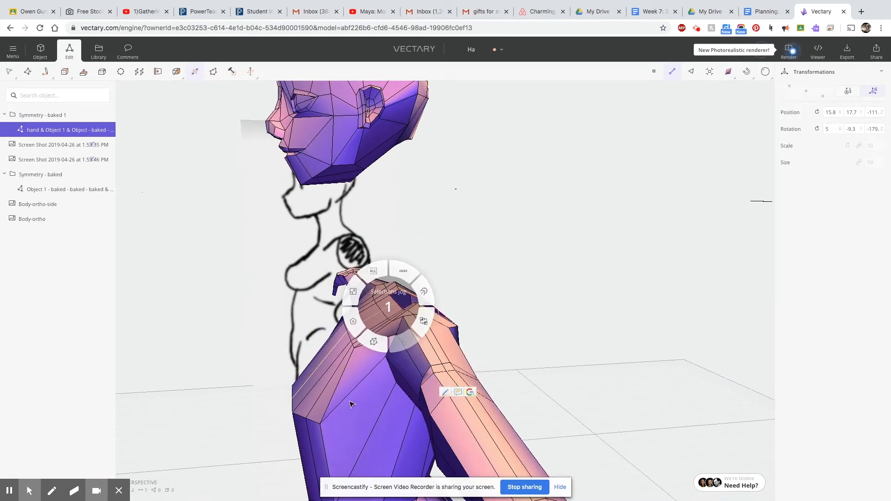
mouse_move(336, 391)
right_mouse_down()
mouse_move(443, 389)
mouse_move(466, 419)
mouse_move(471, 405)
mouse_move(454, 417)
right_mouse_up()
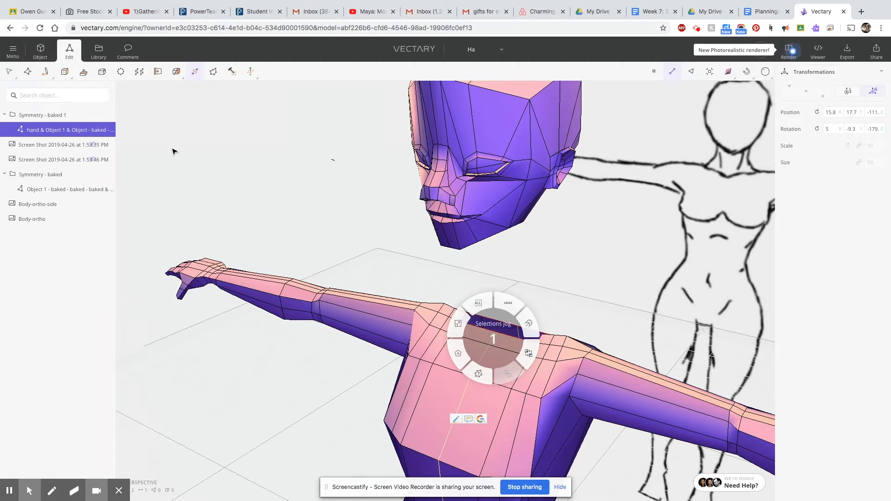
left_click(156, 72)
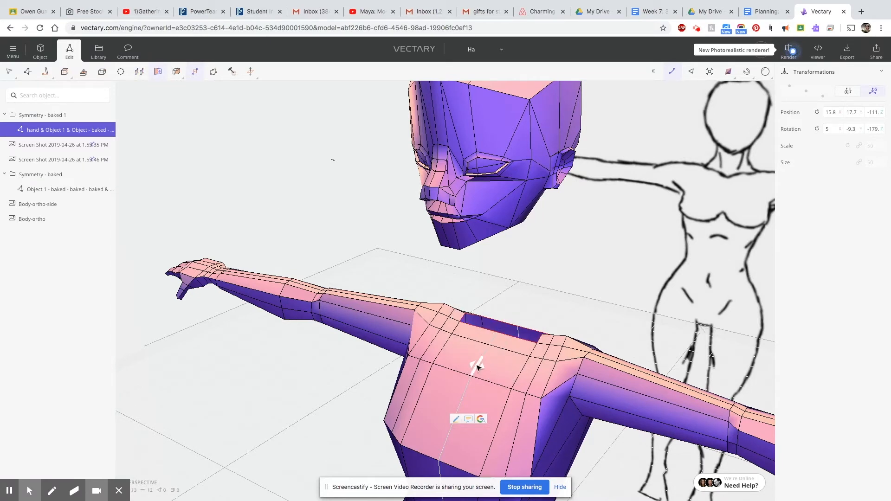
left_click(478, 367)
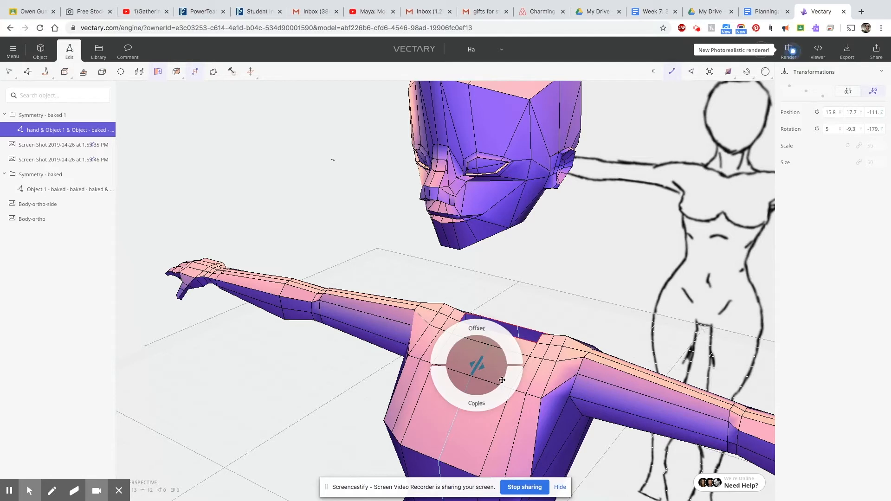
left_click(494, 404)
left_click_drag(485, 403, 466, 404)
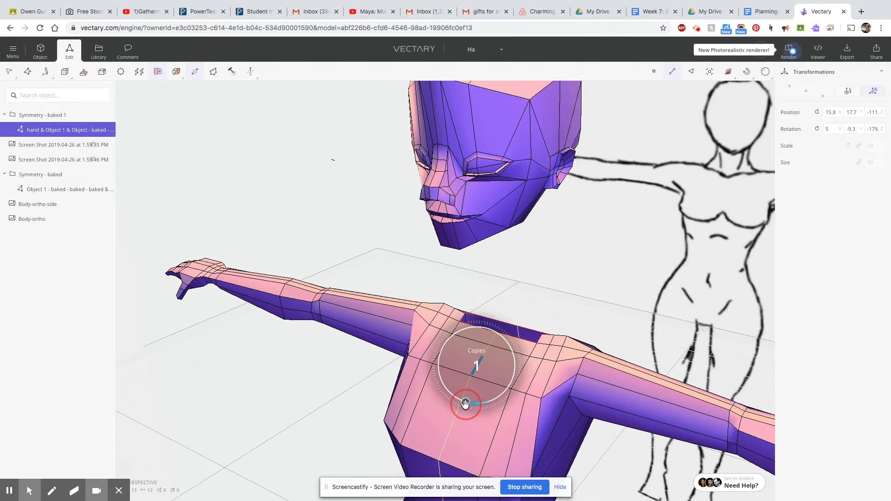
left_click_drag(466, 404, 498, 383)
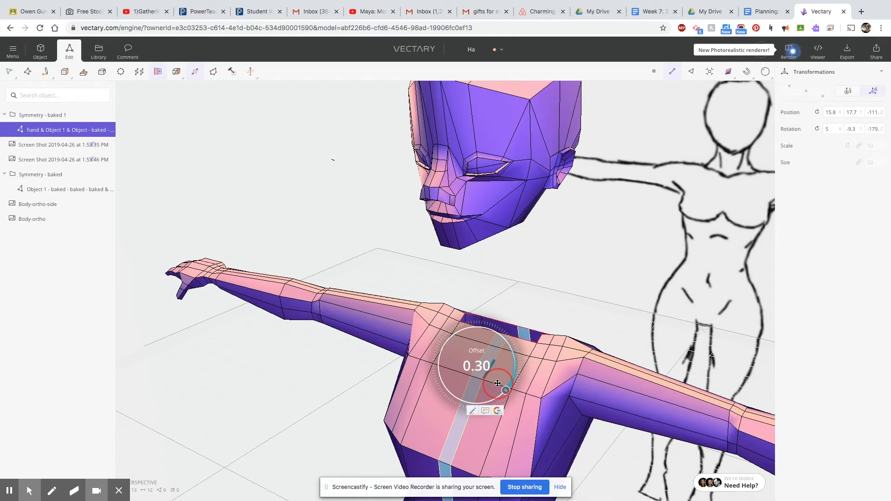
left_click(497, 383)
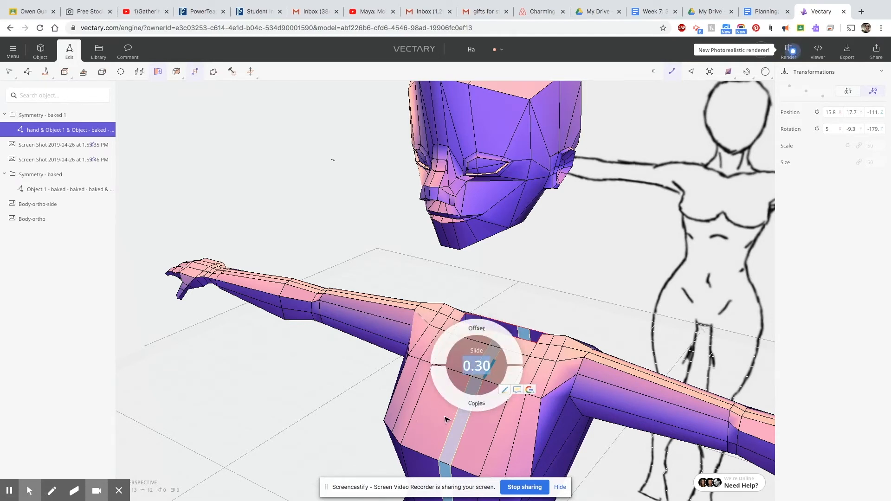
left_click(483, 376)
left_click(468, 372)
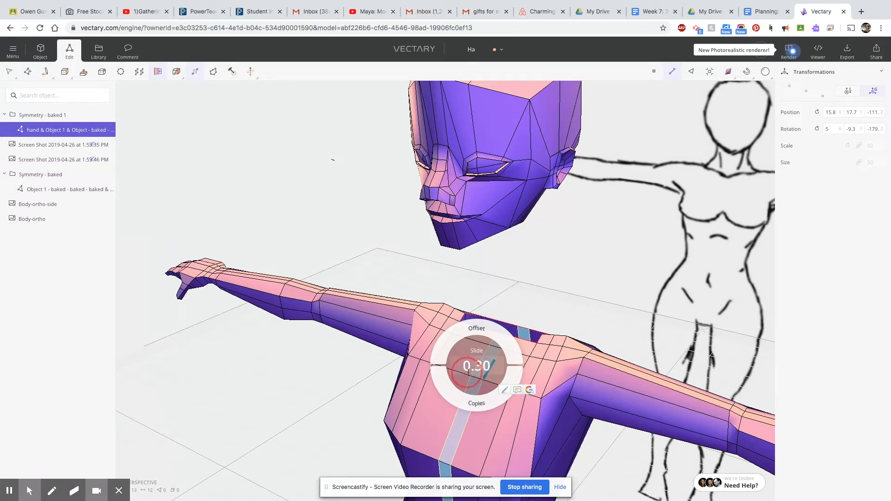
- Select the vertical edge loop along the torso's centre, front and back from neckline to crotch, and shift it slightly sideways
right_click_drag(332, 159, 338, 171)
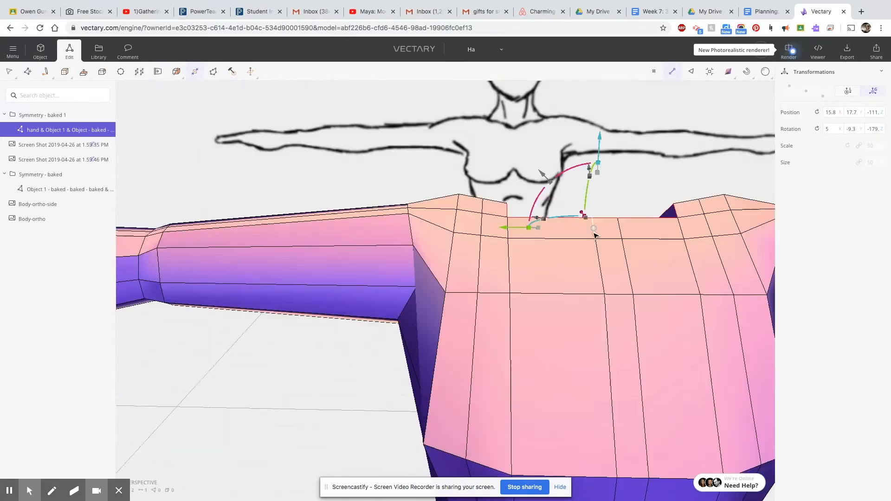
left_click(601, 280, "shift")
left_click(609, 358, "shift")
scroll(630, 387, "down", 5)
middle_click_drag(632, 445, 598, 329)
left_click(572, 358, "shift")
left_click(576, 289, "shift")
left_click(580, 398, "shift")
right_click_drag(556, 358, 569, 330)
left_click(585, 337, "shift")
left_click(580, 387, "shift")
right_click_drag(500, 378, 774, 413)
left_click(333, 391, "shift")
right_click_drag(333, 390, 364, 348)
left_click(327, 303, "shift")
left_click(336, 248, "shift")
left_click(327, 143, "shift")
left_click_drag(436, 256, 442, 258)
right_click_drag(330, 338, 665, 353)
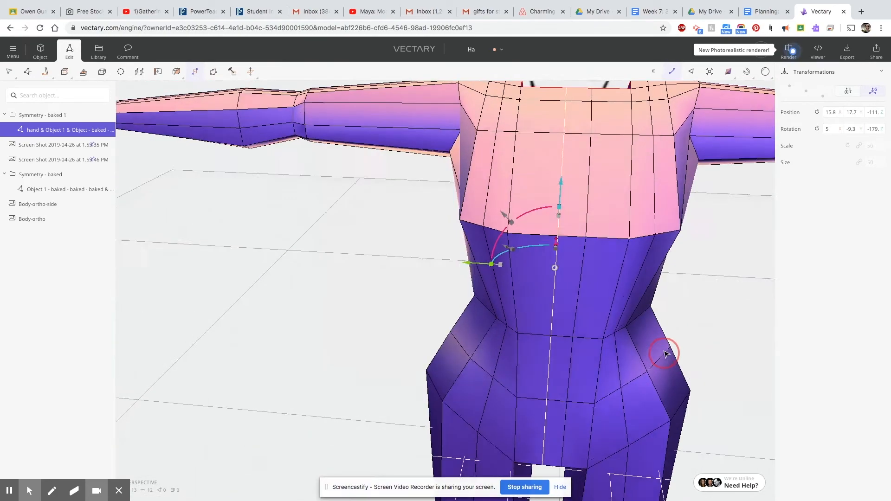
left_click_drag(467, 262, 461, 262)
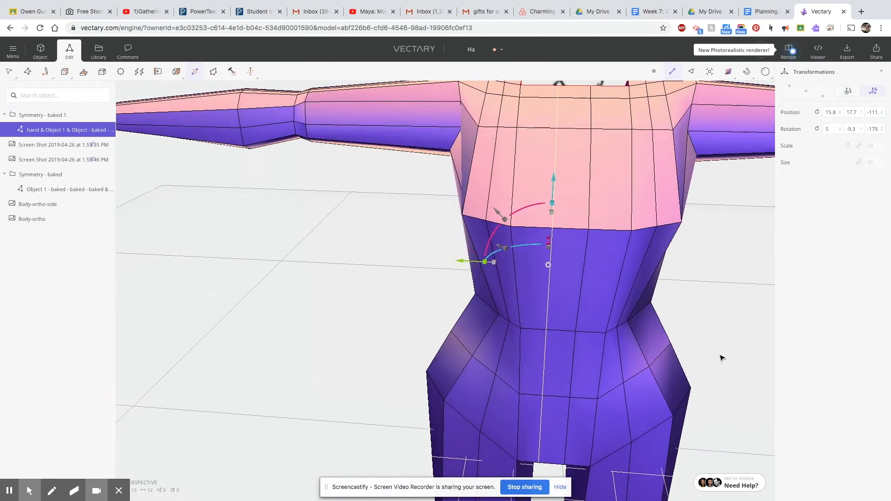
right_click_drag(719, 355, 714, 353)
- Try moving the selected torso edge loop a small distance, and undo that move
scroll(521, 352, "down", 5)
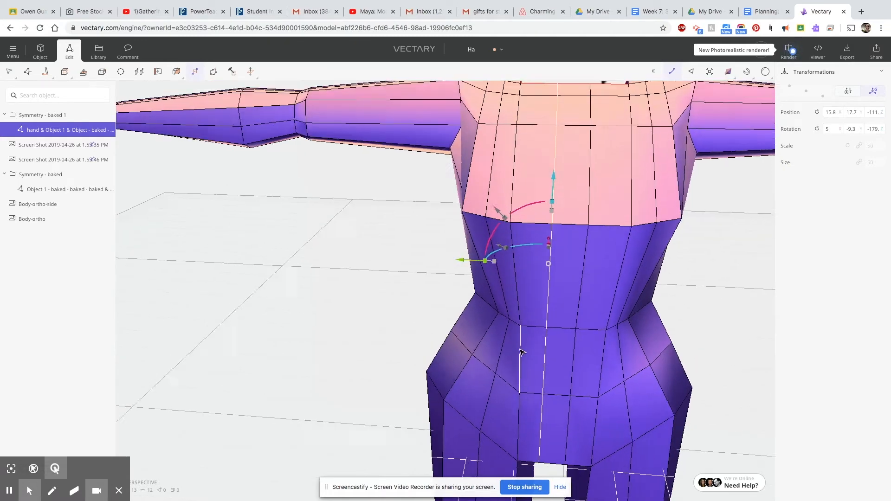
scroll(579, 325, "up", 3)
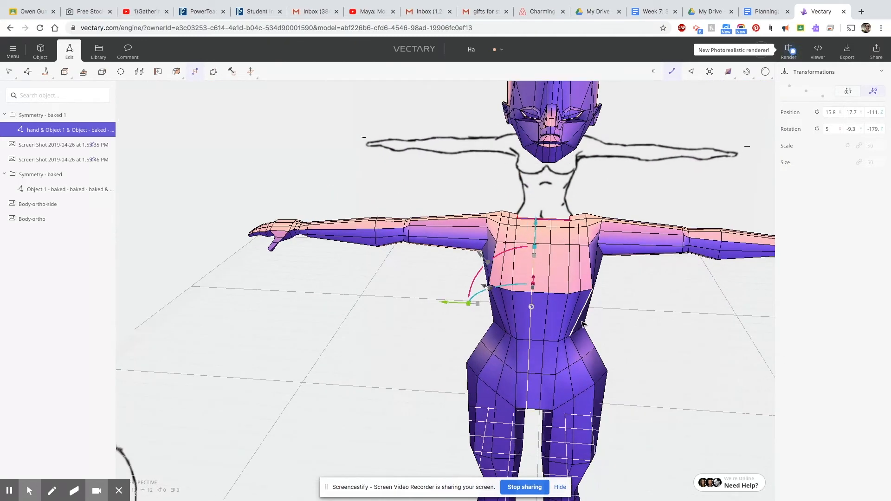
middle_click_drag(547, 300, 506, 361)
left_click_drag(483, 357, 494, 358)
key("super+z")
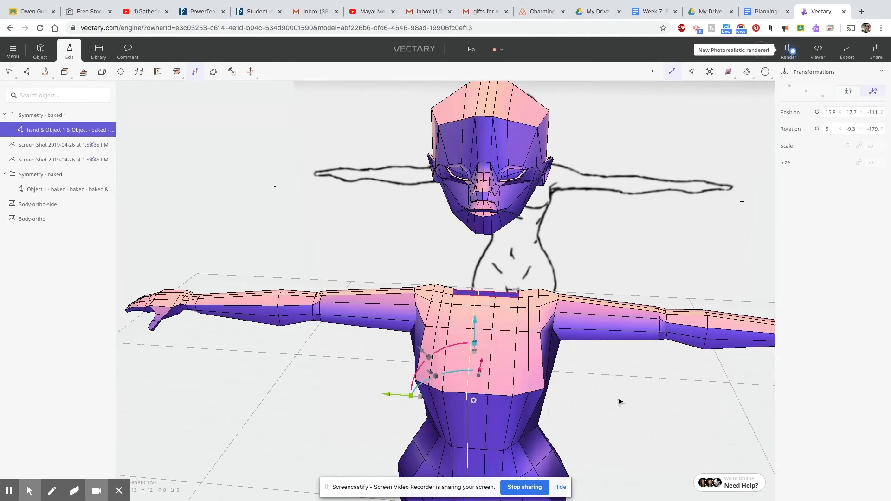
left_click_drag(619, 403, 354, 426)
scroll(354, 425, "up", 5)
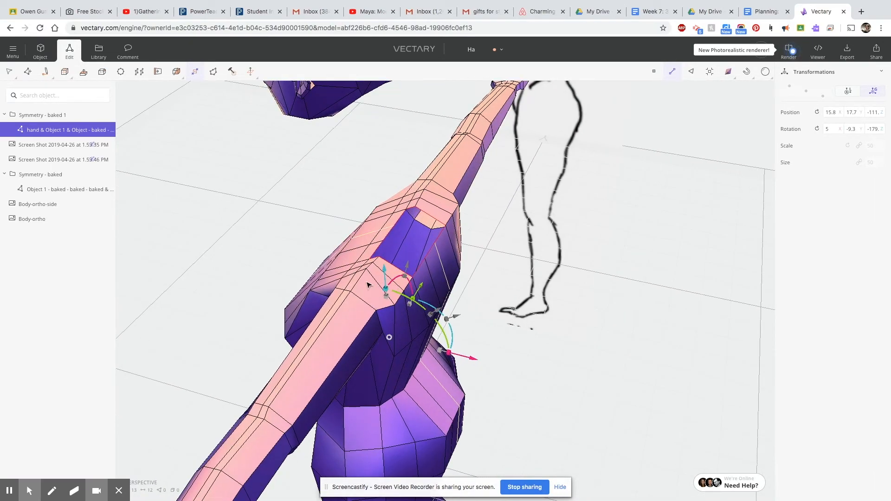
- Select the centre edge of the torso's front neckline and shift it slightly to reshape the rim of the neck opening
scroll(366, 282, "up", 2)
scroll(369, 281, "up", 2)
scroll(386, 256, "up", 2)
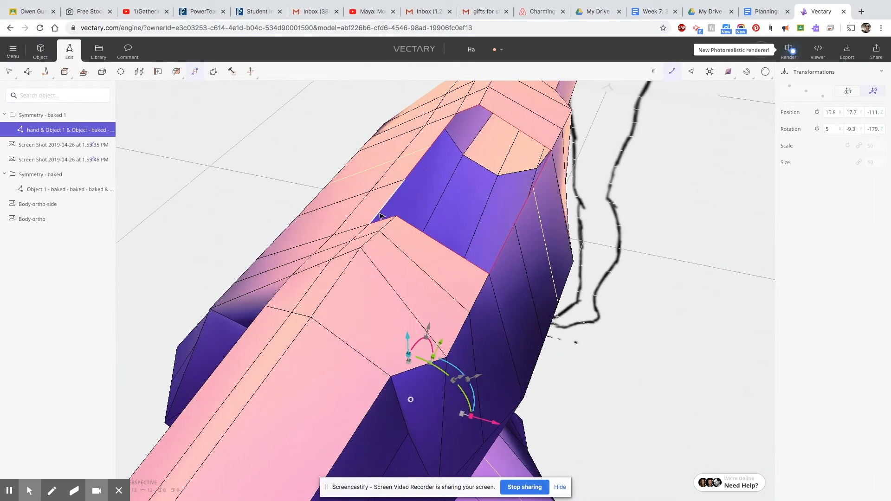
scroll(412, 185, "up", 2)
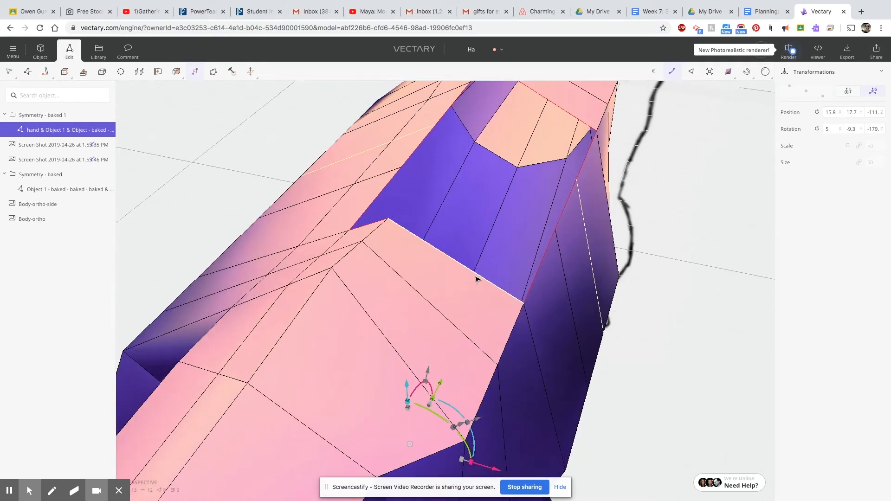
left_click_drag(389, 300, 566, 338)
left_click(649, 236)
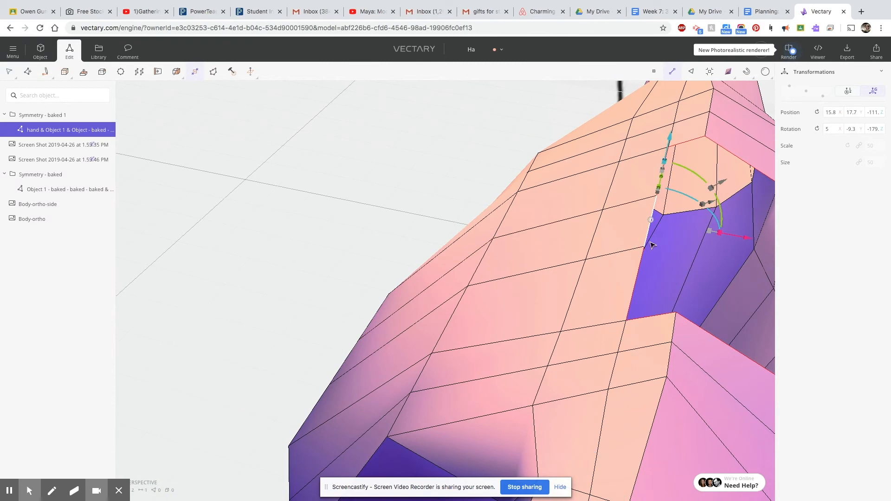
left_click_drag(719, 185, 688, 202)
scroll(691, 246, "down", 2)
right_click_drag(670, 362, 602, 329)
left_click_drag(581, 104, 578, 92)
left_click_drag(617, 364, 365, 344)
- Select pairs of vertices on either side of the neckline and move them slightly to round out the torso's neck opening
left_click(653, 71)
left_click(326, 284)
left_click(430, 150, "shift")
left_click_drag(437, 222, 392, 240)
right_click_drag(328, 396, 399, 426)
left_click(293, 374)
left_click(440, 172, "shift")
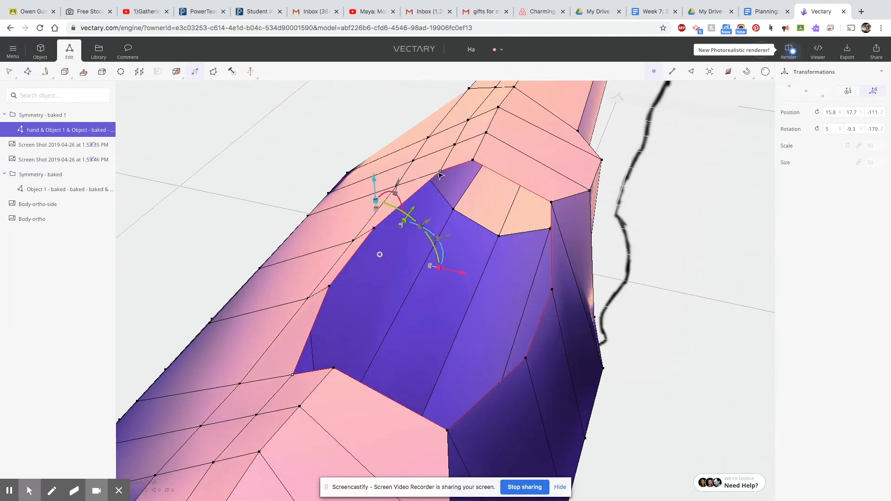
left_click_drag(404, 220, 402, 227)
right_click_drag(439, 363, 591, 310)
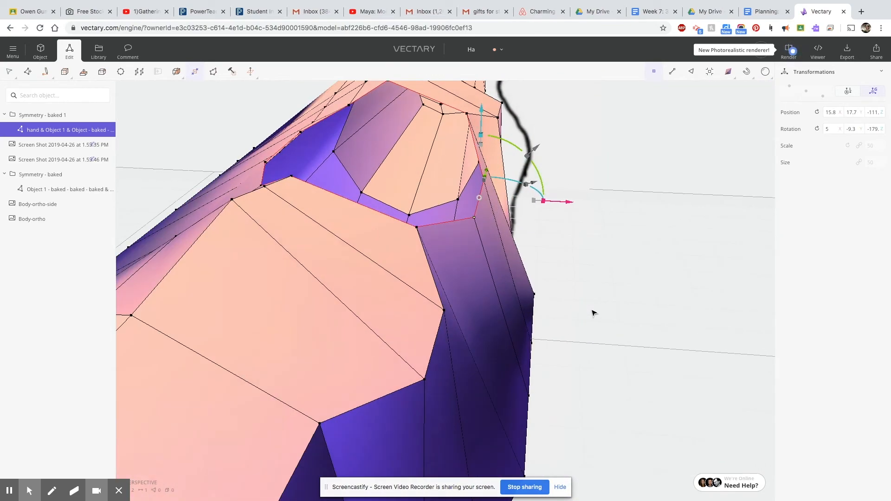
- Leave mesh editing and lower the head in the side view to line it up with the reference sketch's head
scroll(593, 312, "down", 10)
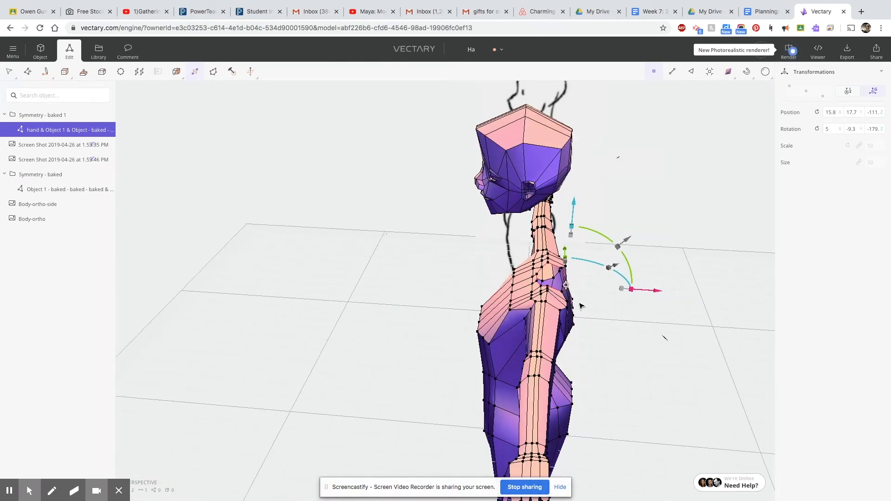
right_click_drag(586, 384, 578, 358)
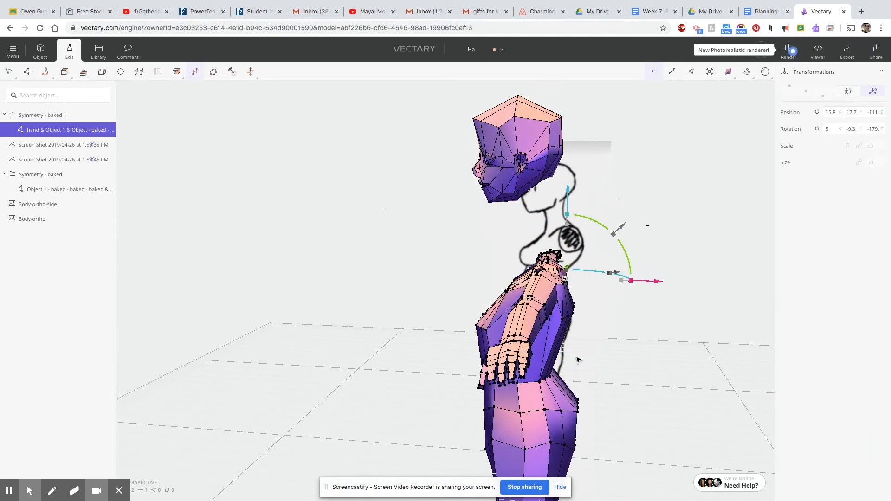
scroll(578, 358, "up", 2)
key("1")
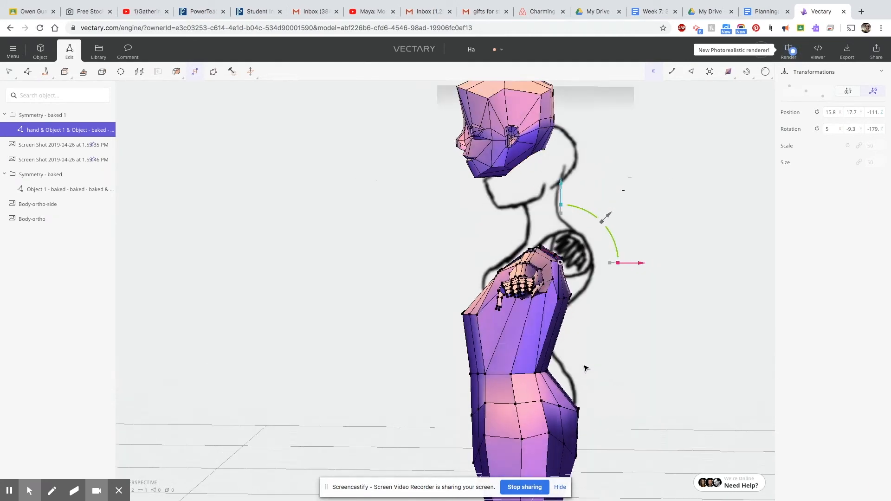
scroll(554, 369, "down", 2)
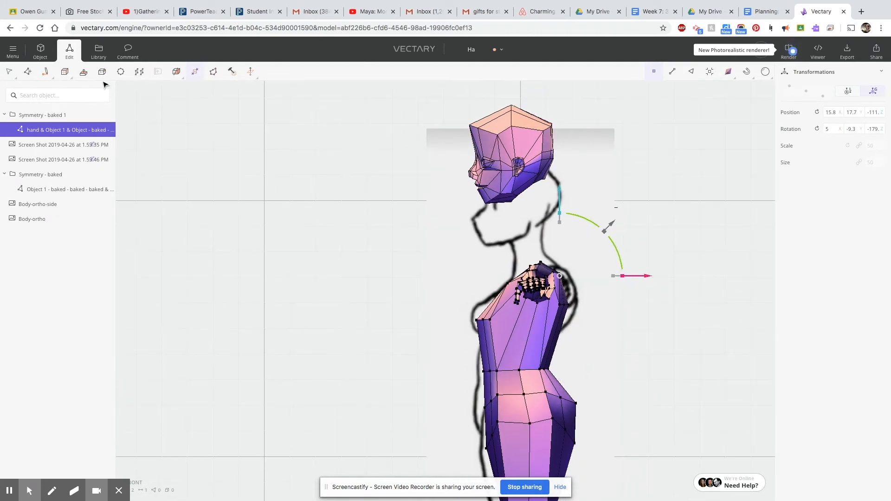
left_click(41, 54)
left_click(598, 231)
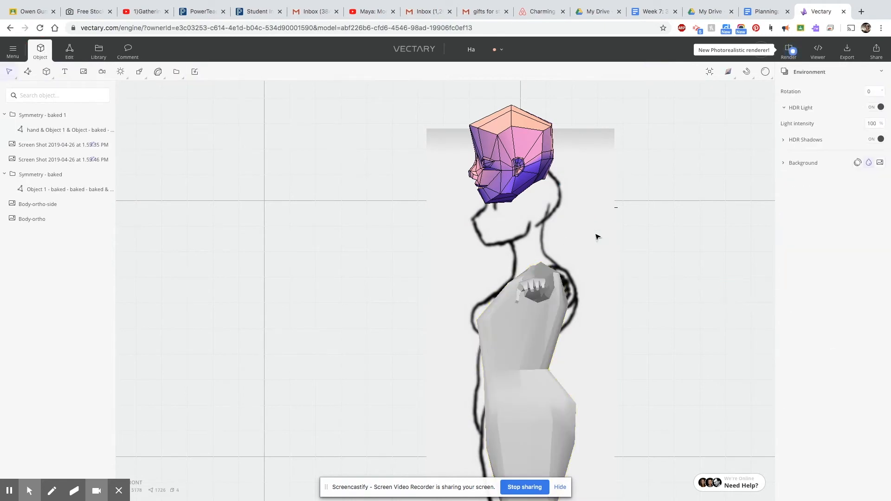
left_click(517, 160)
left_click_drag(303, 132, 303, 179)
left_click_drag(388, 252, 393, 255)
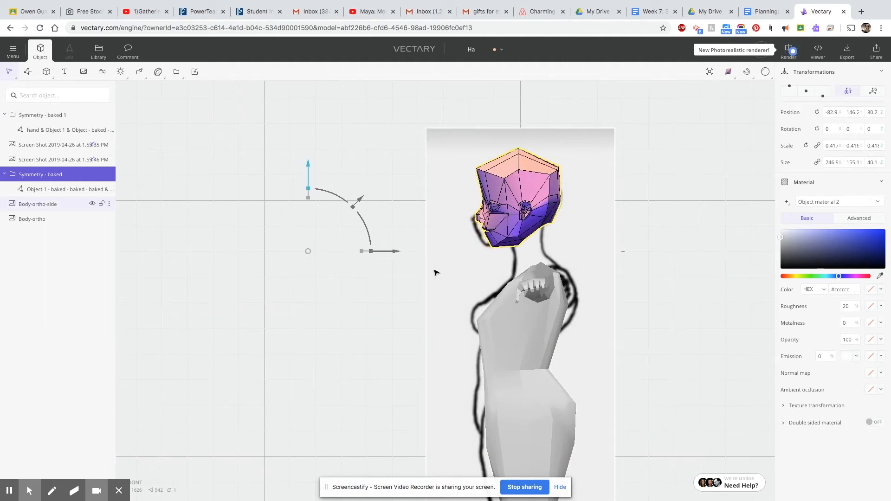
- Combine the head and the body with a Boolean union and bake the result to mesh geometry
left_click(495, 375, "shift")
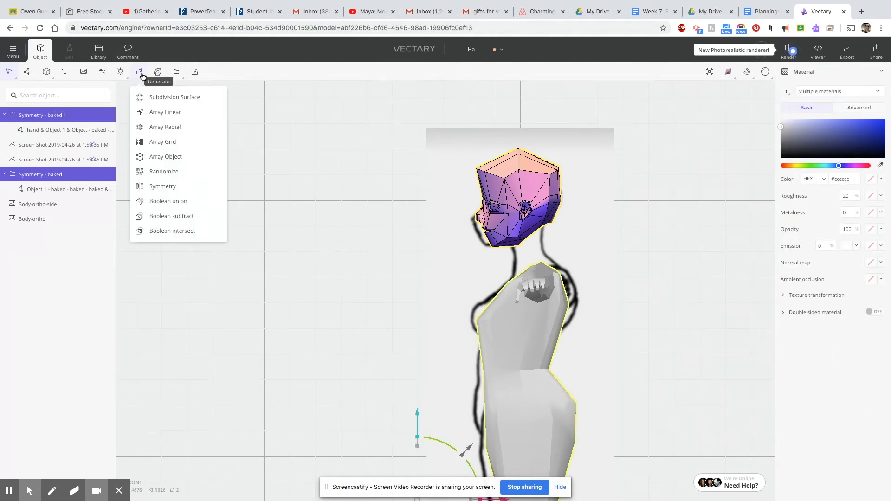
left_click(173, 207)
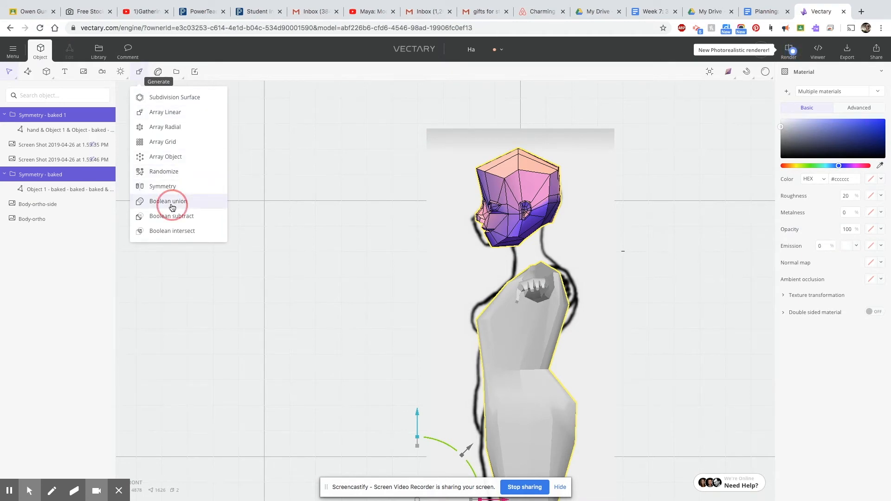
scroll(479, 292, "up", 3)
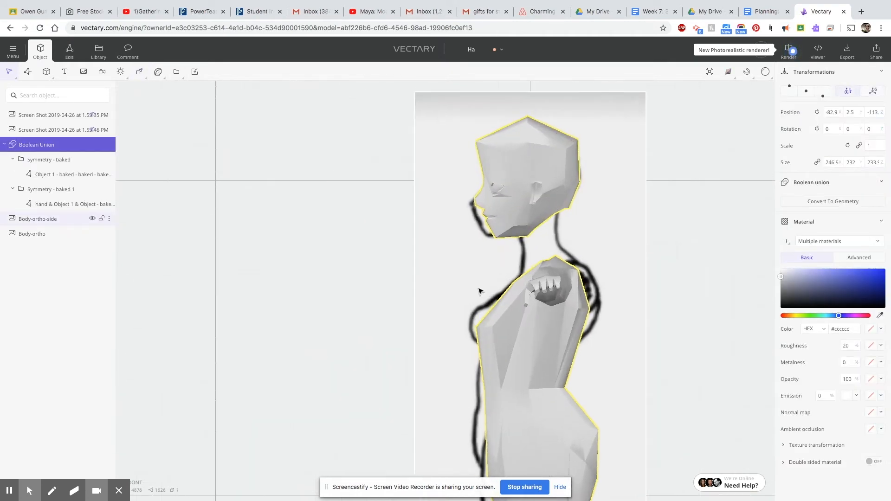
scroll(575, 305, "up", 3)
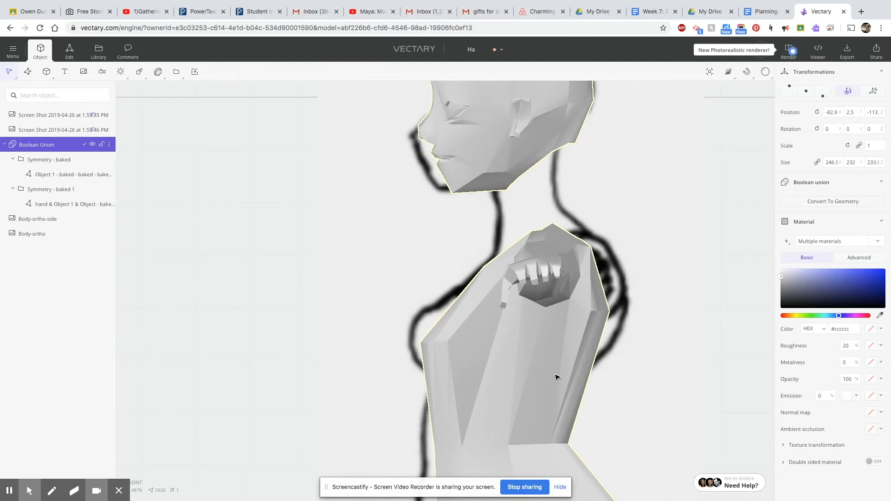
right_click_drag(535, 392, 453, 392)
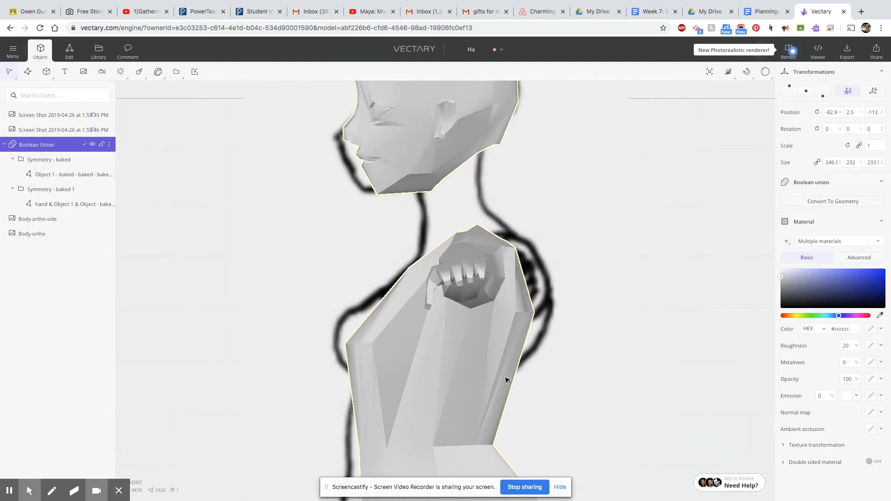
left_click_drag(526, 422, 480, 414)
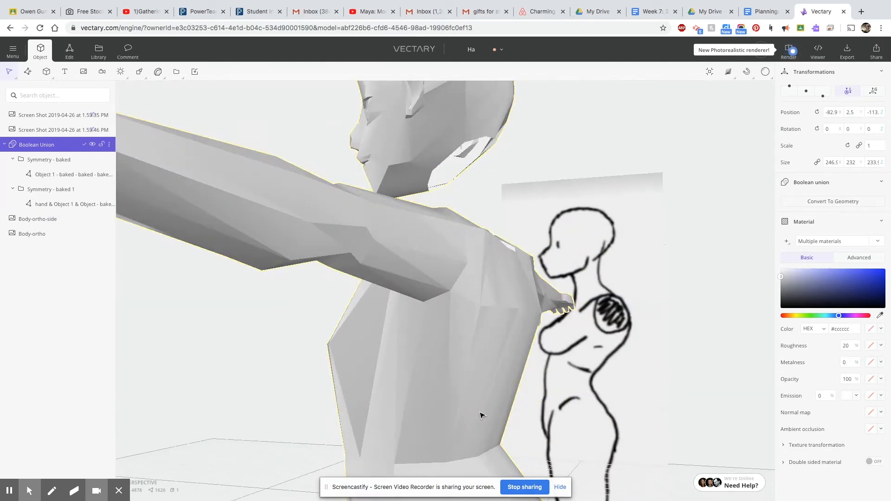
left_click(69, 52)
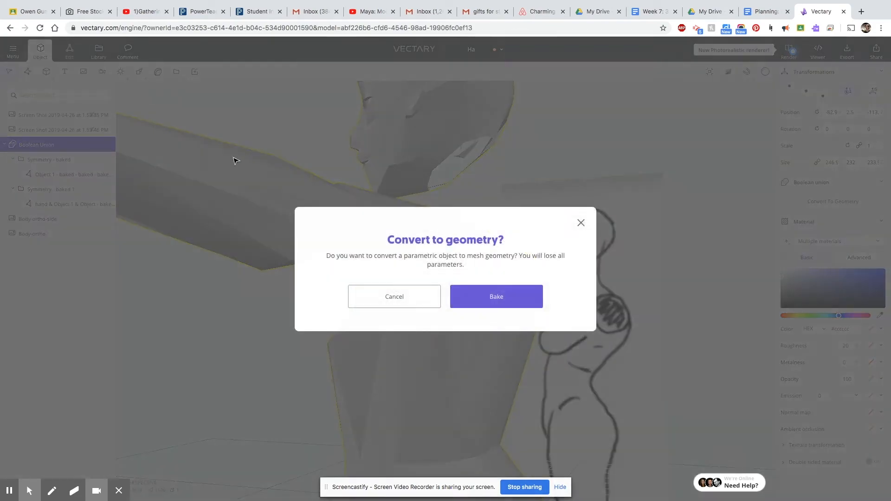
left_click(508, 300)
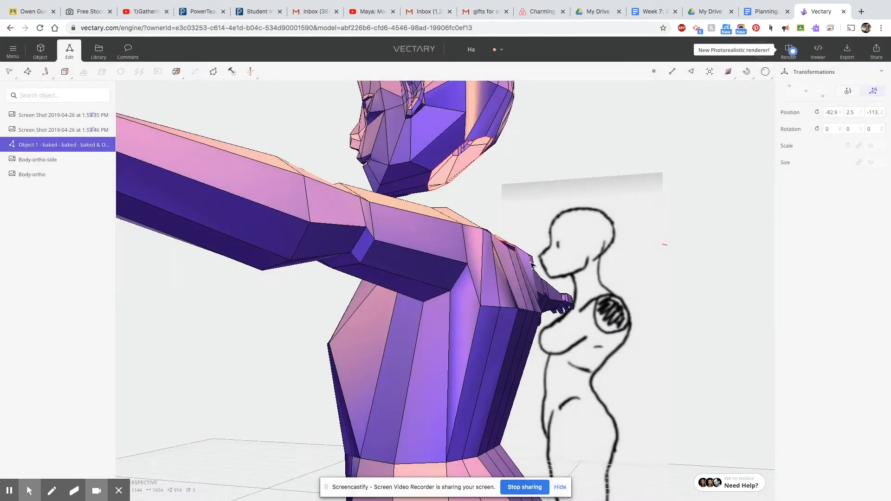
- Loop-select the open edges under the head and add the torso's whole neckline loop to the selection
left_click_drag(510, 281, 364, 327)
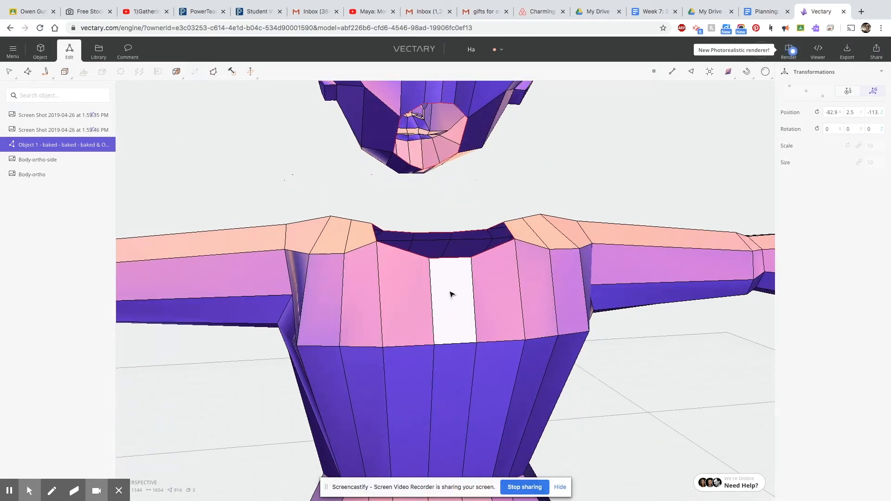
left_click(442, 259)
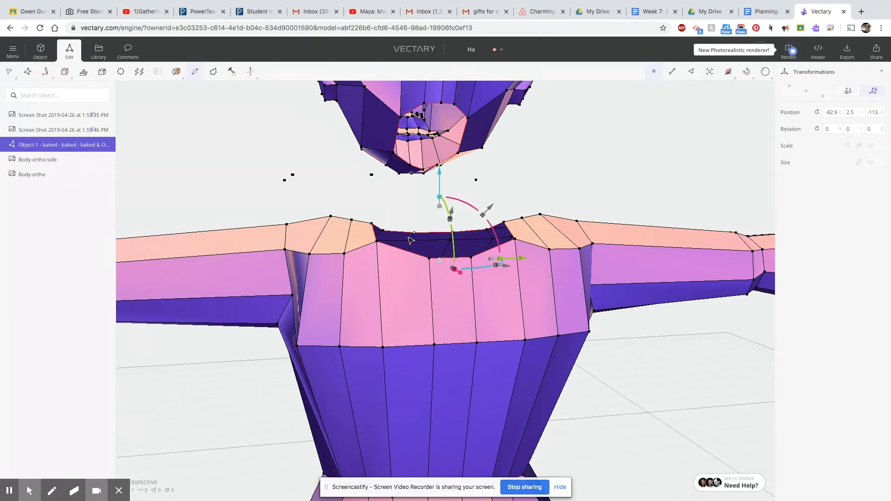
scroll(409, 241, "up", 3)
scroll(417, 263, "down", 3)
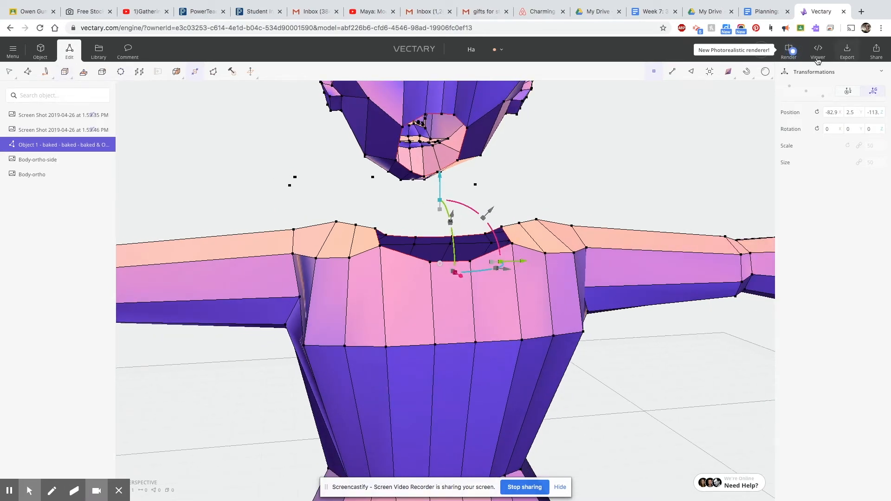
left_click(672, 72)
left_click(435, 115)
right_click(434, 114)
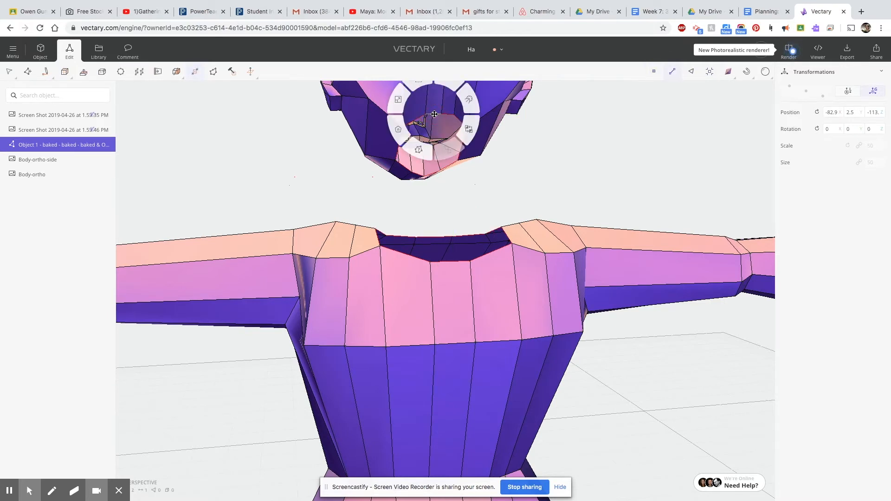
left_click(448, 85)
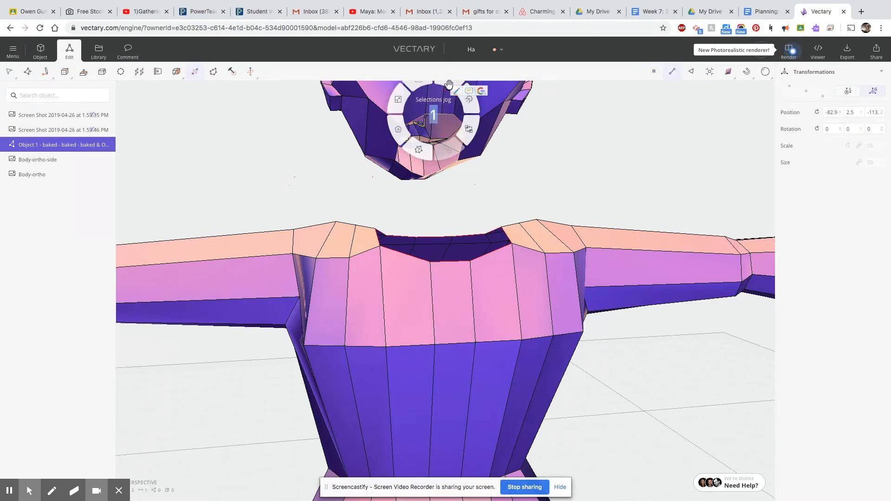
left_click(453, 264)
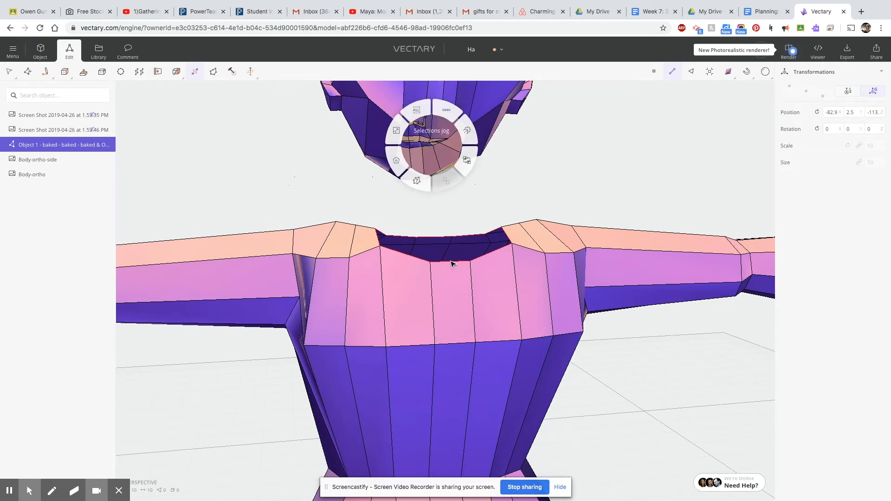
left_click(452, 260, "shift")
left_click(449, 128)
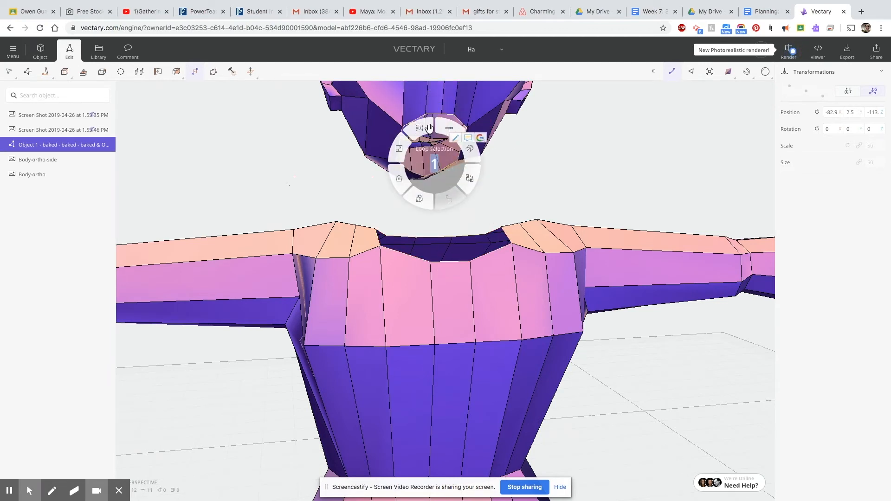
- Bridge the head opening to the torso's neckline with 3 segments and a strength of 0.15
right_click_drag(443, 130, 485, 156)
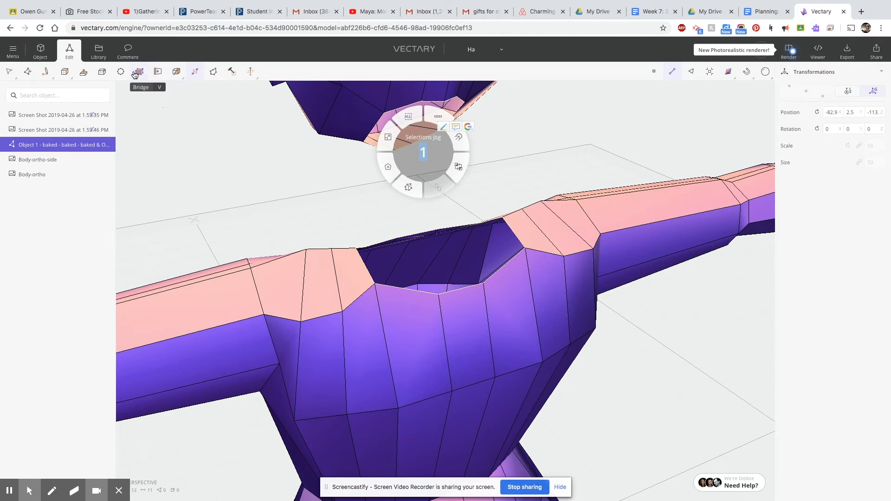
left_click(139, 72)
left_click_drag(456, 169, 447, 202)
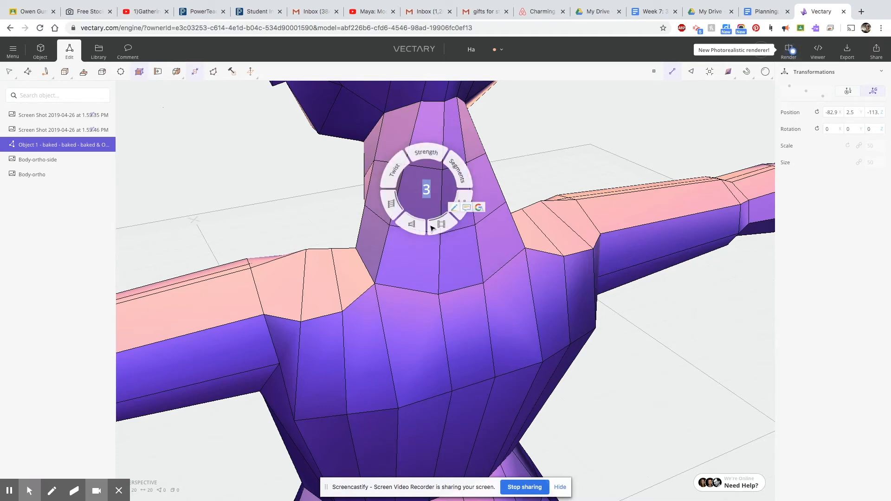
right_click_drag(384, 277, 561, 263)
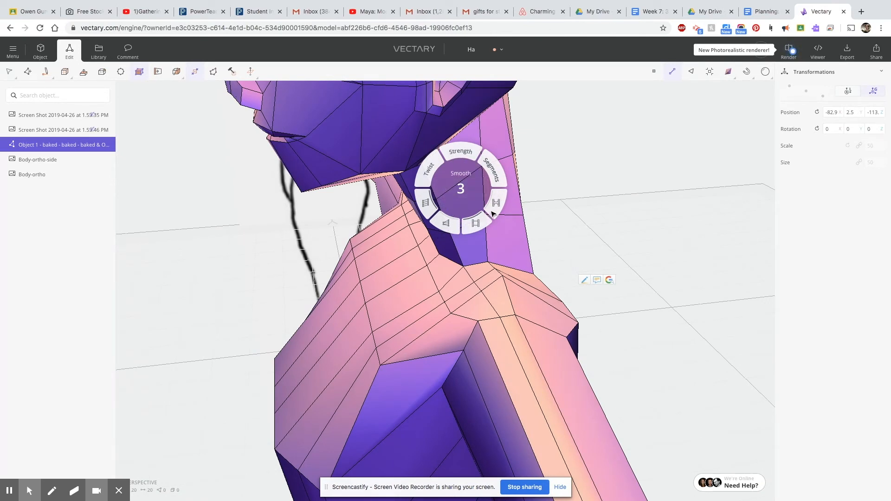
left_click_drag(458, 154, 468, 172)
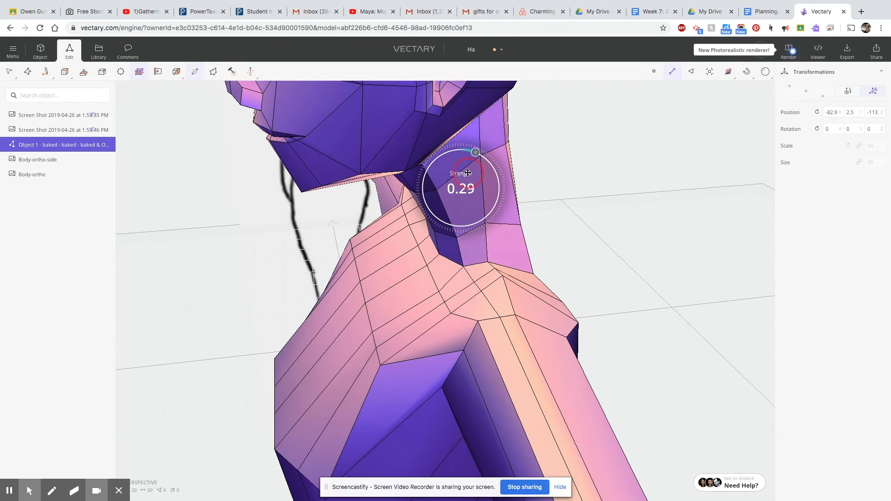
mouse_move(466, 173)
left_mouse_down()
mouse_move(446, 174)
mouse_move(462, 173)
left_mouse_up()
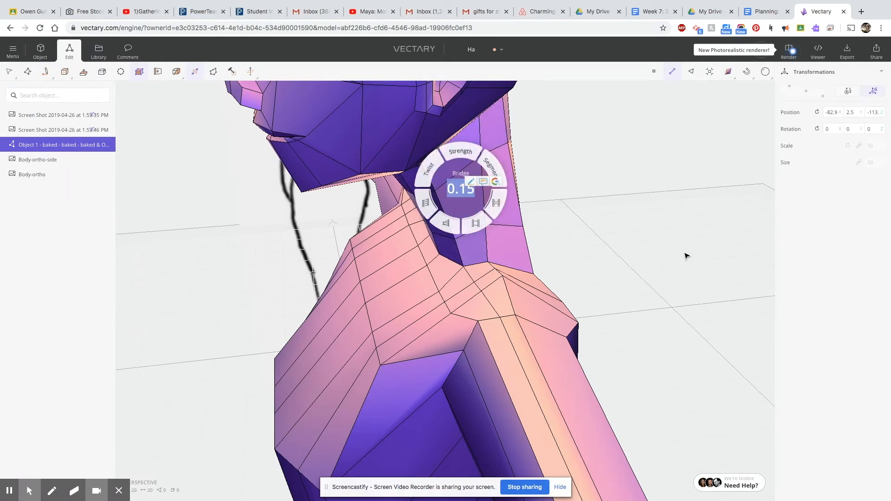
- Examine the bridged neck from the front, from the side against the reference sketch, and close up under the jaw
left_click_drag(685, 280, 716, 316)
scroll(717, 315, "down", 5)
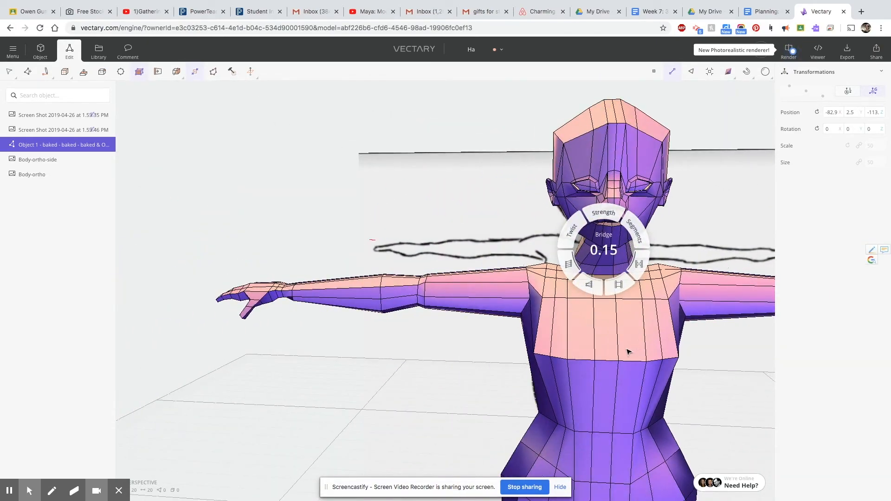
mouse_move(628, 371)
left_mouse_down()
mouse_move(698, 360)
mouse_move(740, 366)
mouse_move(352, 370)
mouse_move(394, 374)
mouse_move(413, 362)
left_mouse_up()
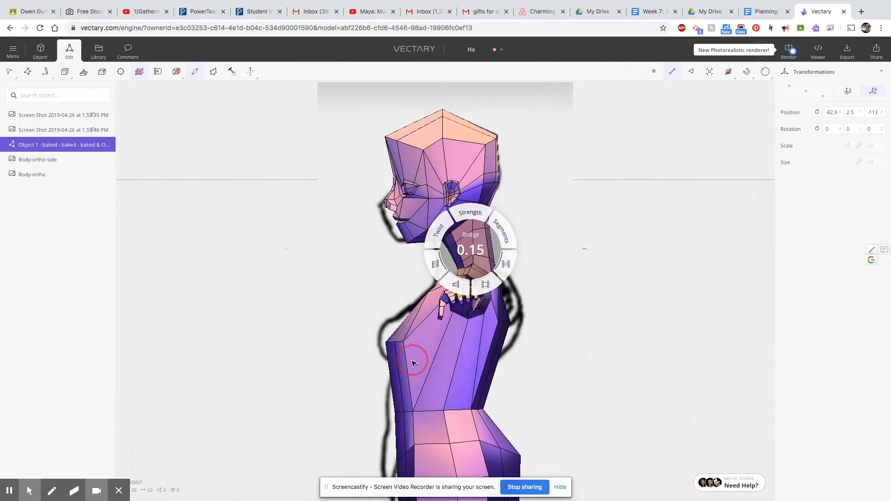
scroll(413, 362, "up", 3)
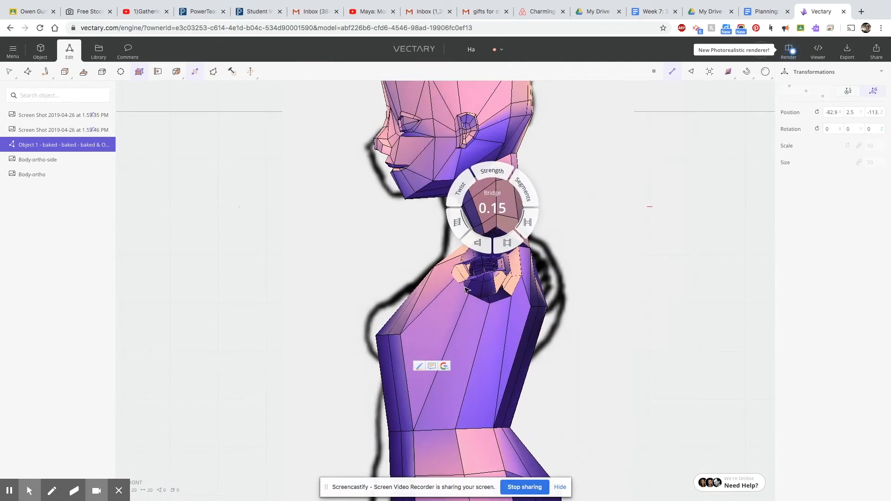
scroll(465, 288, "up", 4)
left_click_drag(465, 288, 513, 275)
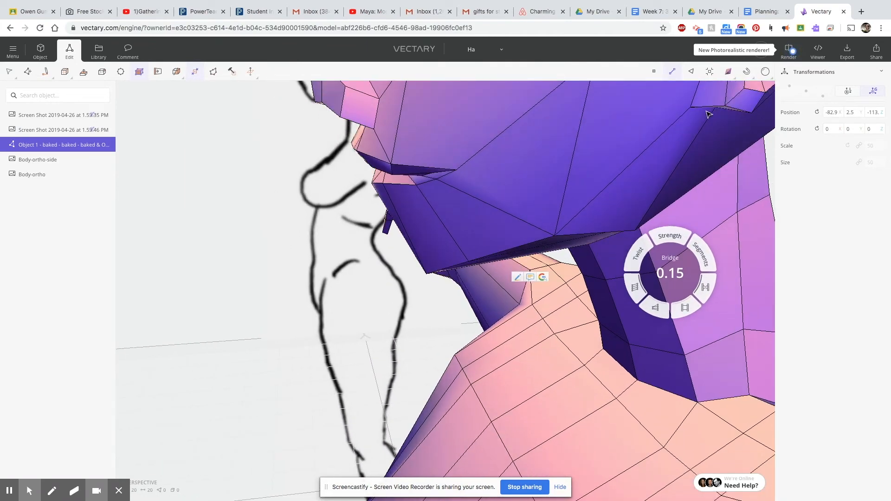
- Try to move the front neckline vertices where the chest meets the corner of the bridged neck, and undo the move
left_click(655, 72)
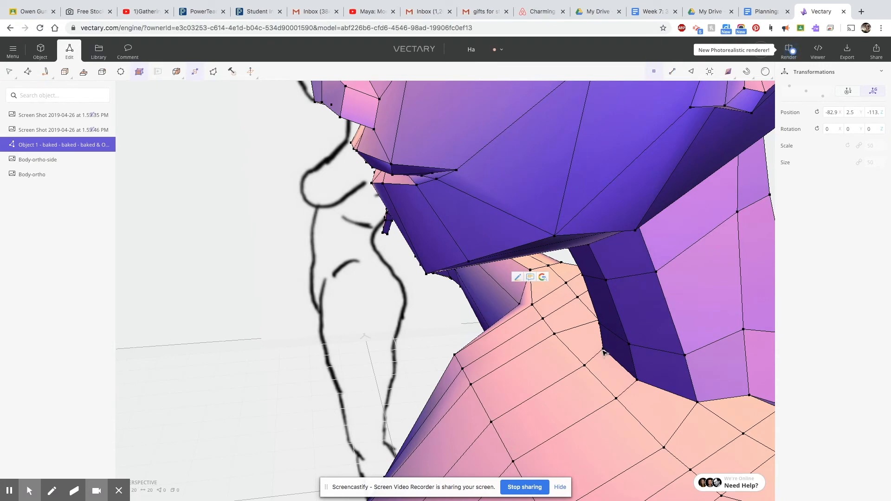
left_click(603, 350)
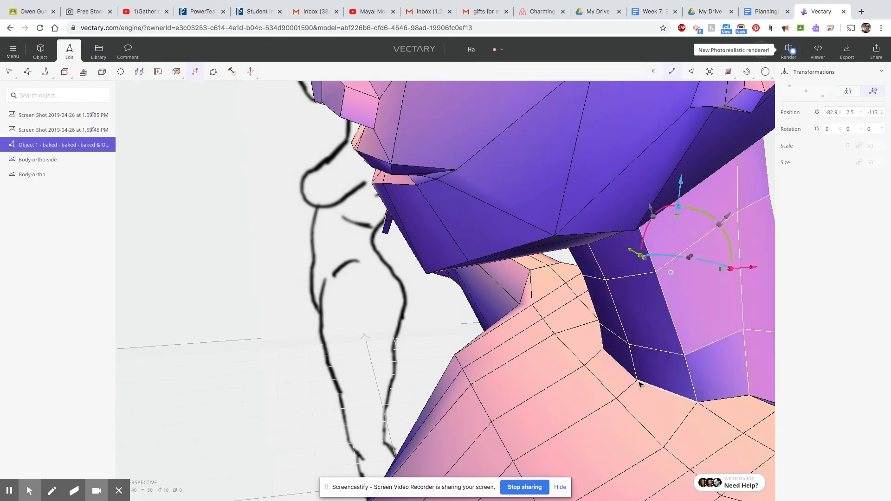
scroll(639, 383, "down", 5)
left_click(617, 394)
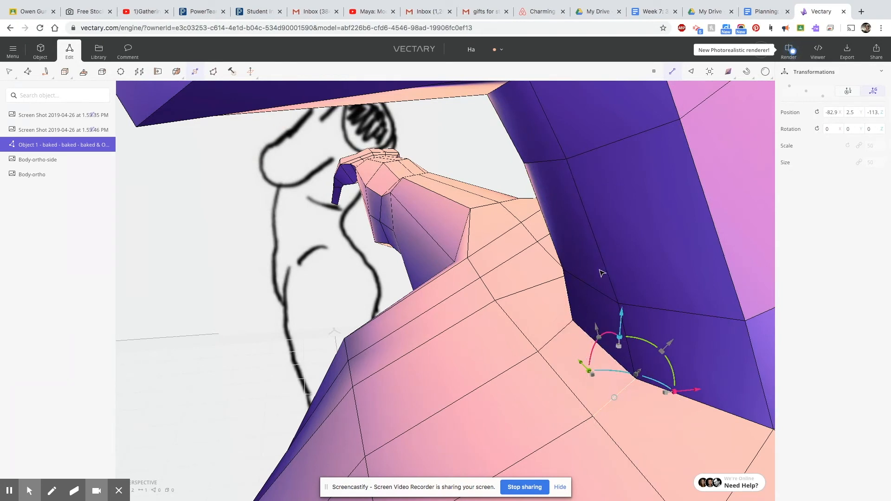
key("1")
key("1")
left_click(538, 352, "shift")
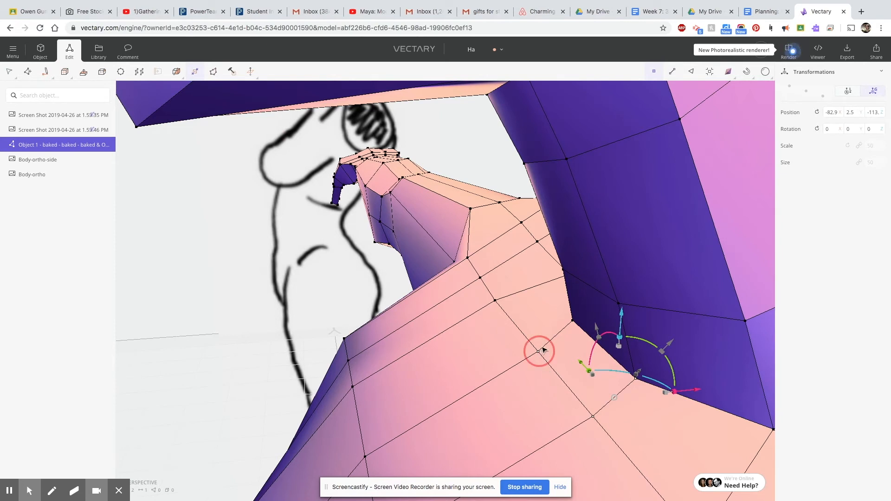
left_click(571, 323, "shift")
left_click_drag(636, 331, 602, 351)
key("super+z")
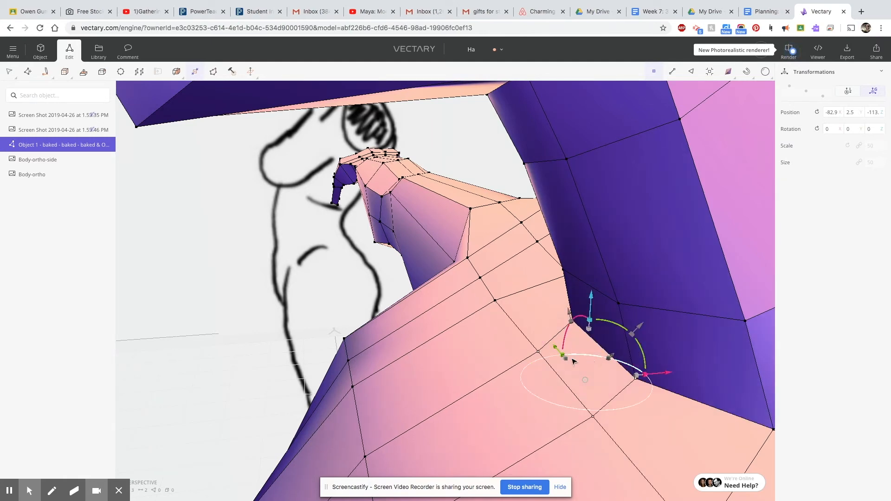
- Add the neck's front corner vertex to the selected neckline vertices and lower them all toward the chest
right_click_drag(526, 362, 634, 354)
middle_click_drag(637, 354, 491, 336)
right_click_drag(493, 338, 534, 340)
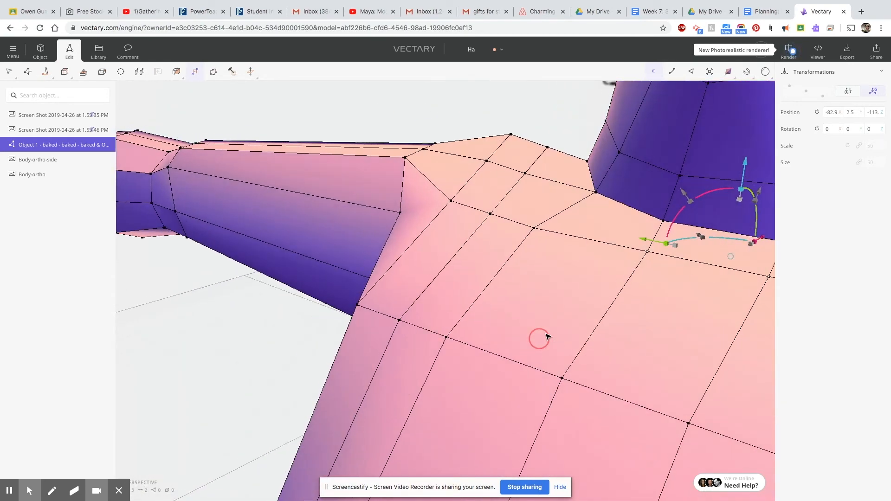
left_click(663, 221, "shift")
left_click_drag(741, 184, 719, 219)
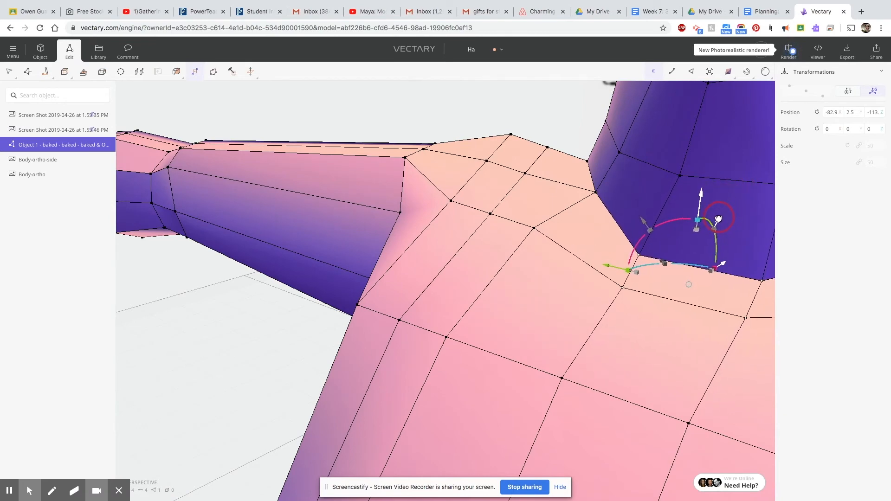
- Adjust the front-to-back position of the front neck vertices just above the neckline
scroll(724, 256, "down", 5)
right_click_drag(719, 310, 651, 293)
right_click_drag(702, 334, 591, 319)
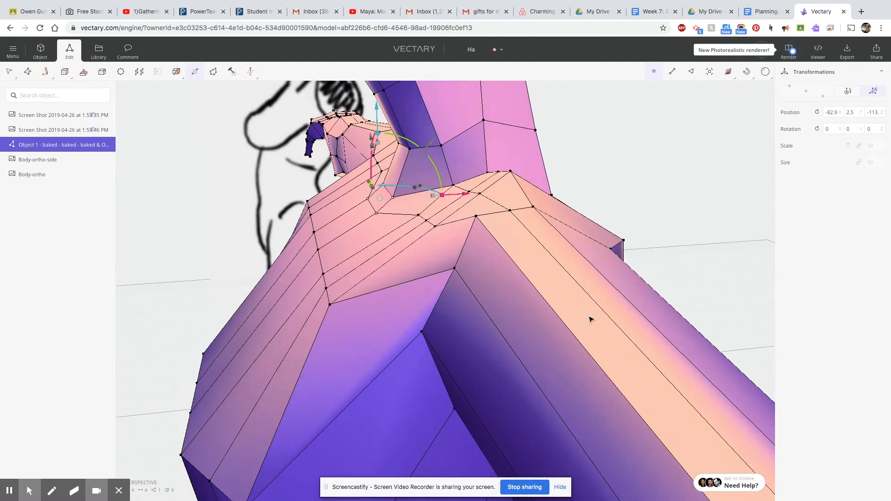
scroll(457, 194, "up", 3)
left_click(392, 134)
left_click(381, 128)
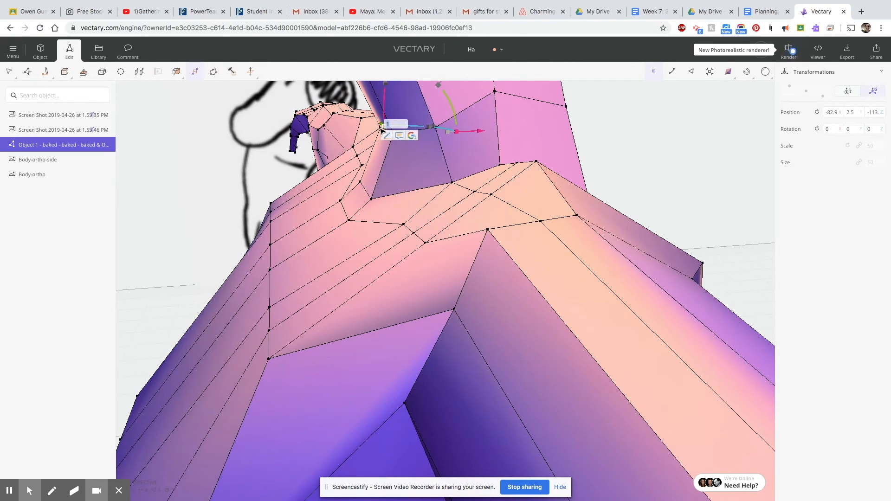
scroll(421, 150, "up", 5)
left_click_drag(407, 161, 438, 160)
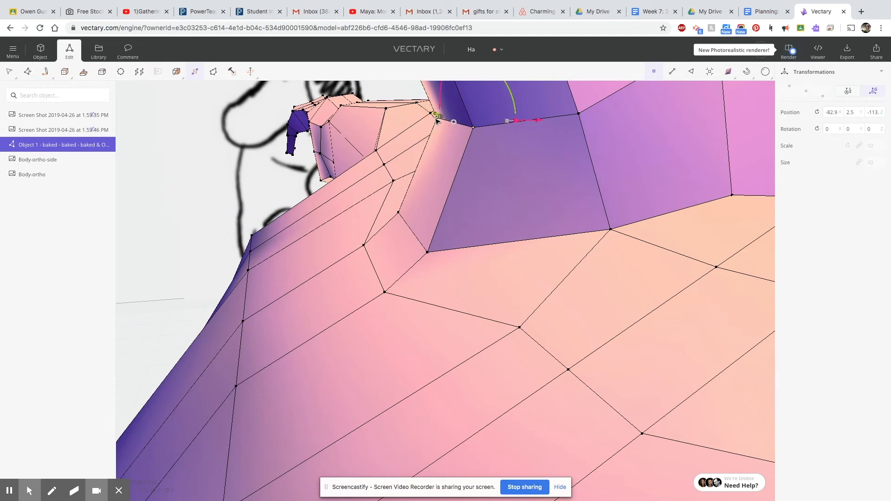
left_click_drag(534, 123, 503, 130)
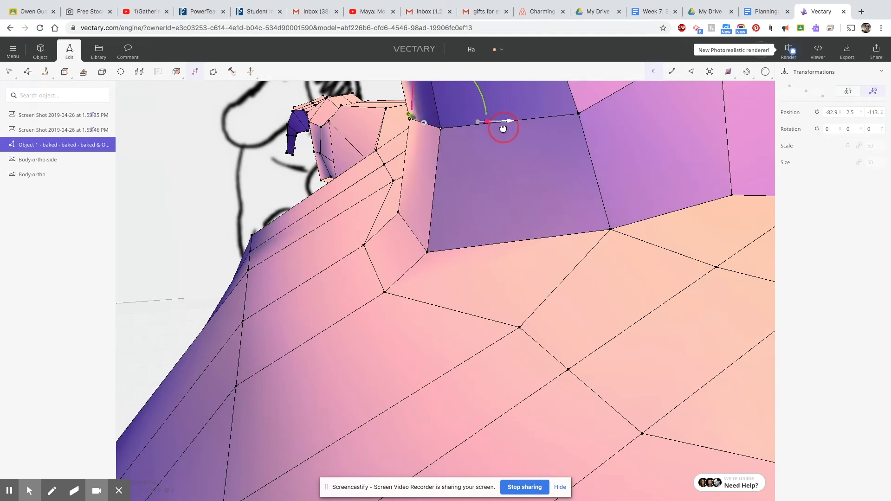
- Examine the whole figure with its new neck against the side and front reference sketches
scroll(520, 159, "down", 8)
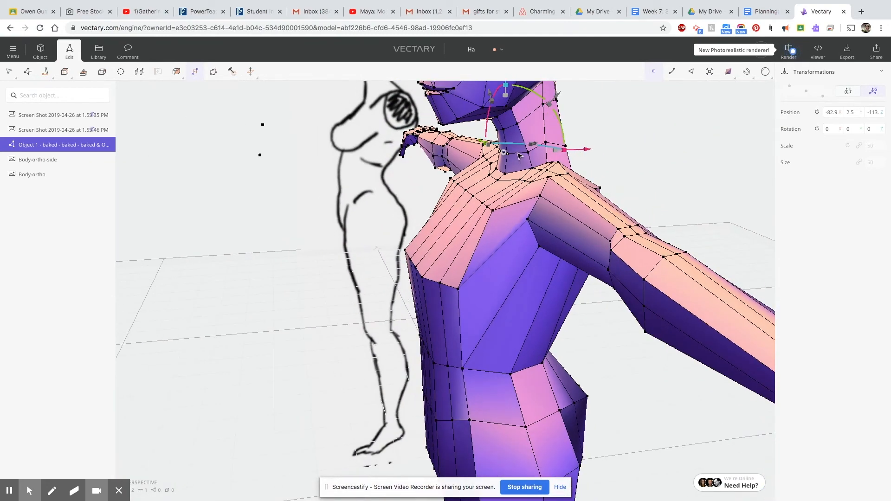
scroll(520, 156, "down", 3)
middle_click_drag(533, 263, 454, 295)
left_click(564, 282)
left_click_drag(554, 283, 671, 258)
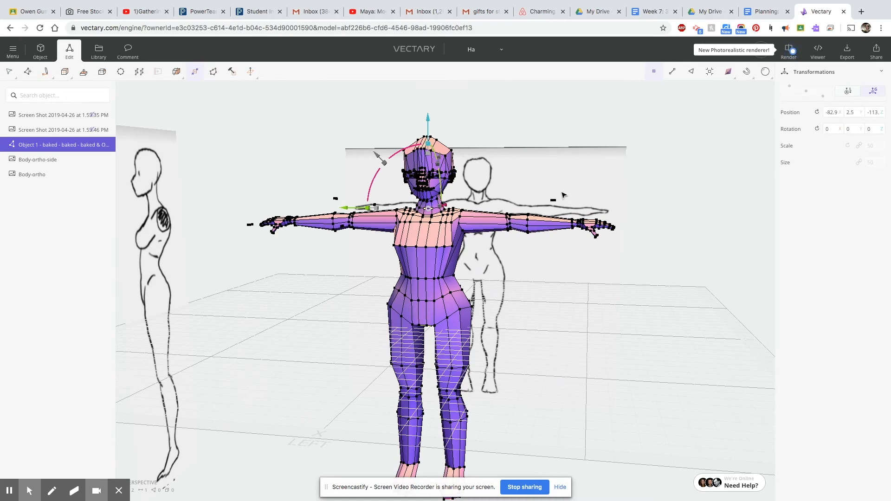
scroll(557, 193, "down", 3)
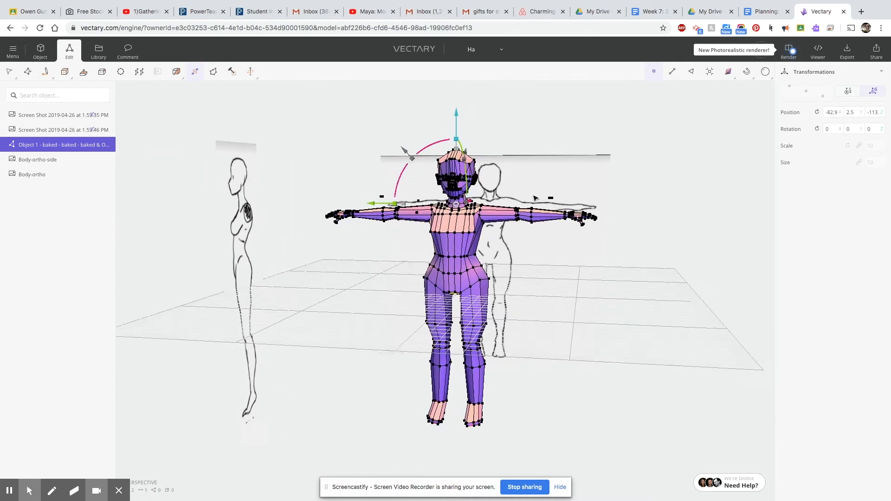
scroll(536, 196, "up", 3)
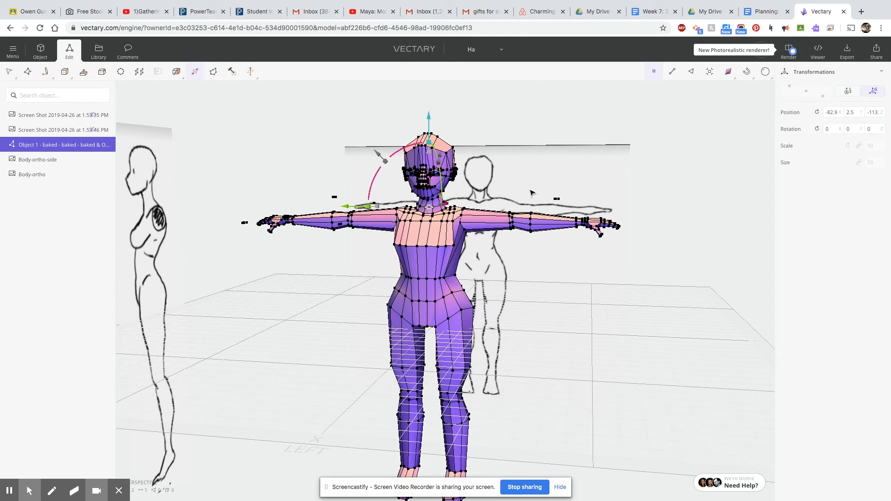
- Open the 3D export options and examine the figure's proportions in plain grey shading
left_click(846, 52)
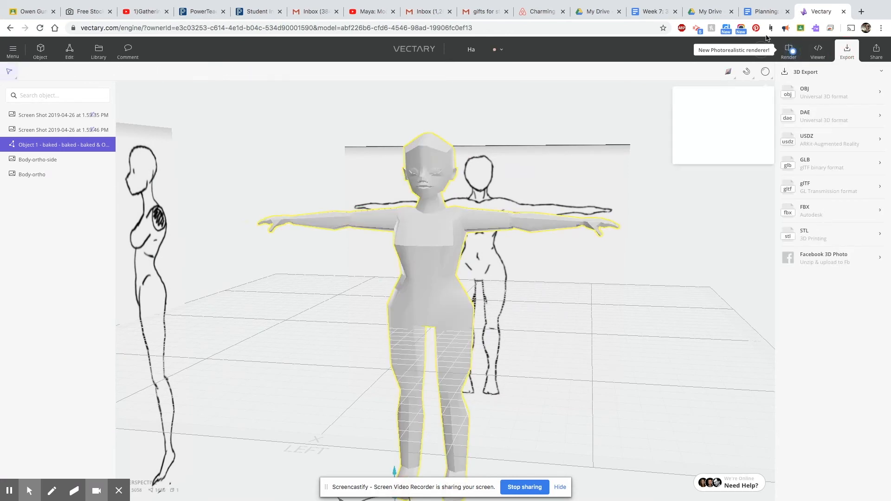
scroll(376, 270, "up", 5)
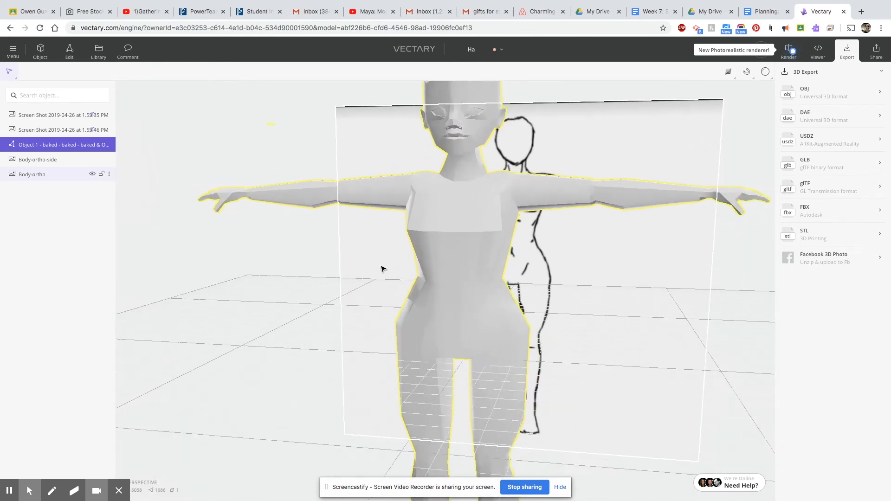
scroll(386, 267, "down", 6)
scroll(390, 259, "down", 4)
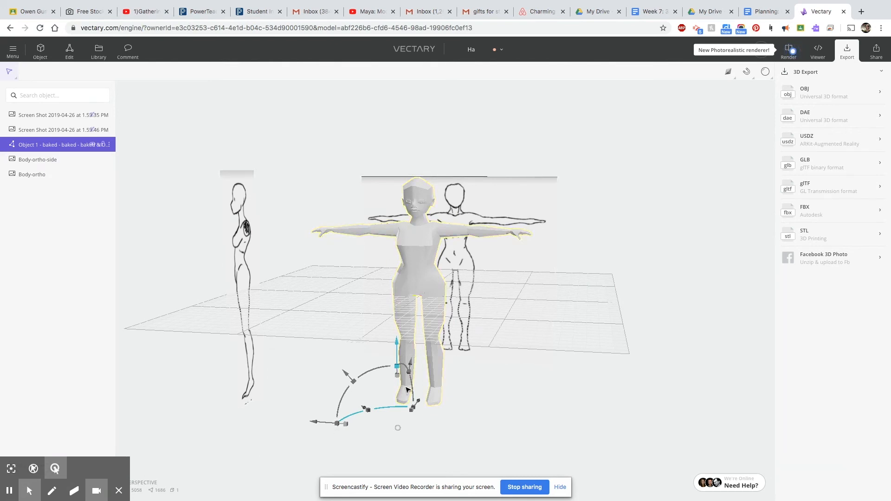
scroll(408, 325, "up", 4)
scroll(562, 292, "up", 3)
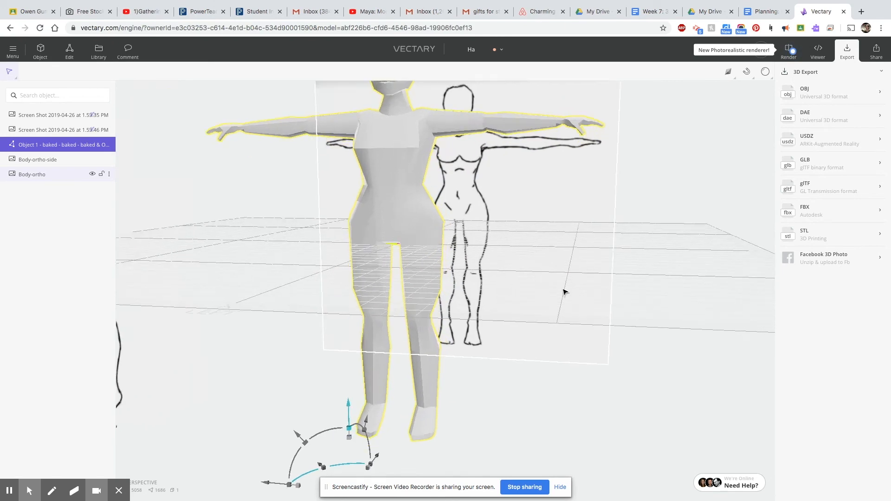
scroll(508, 288, "down", 4)
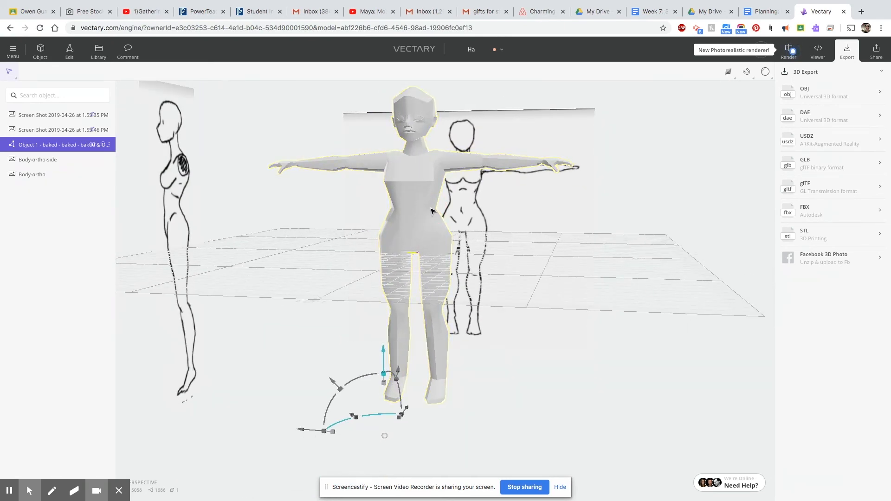
- Return to object mode and switch the display to coloured shading with the mesh edges shown
left_click(40, 50)
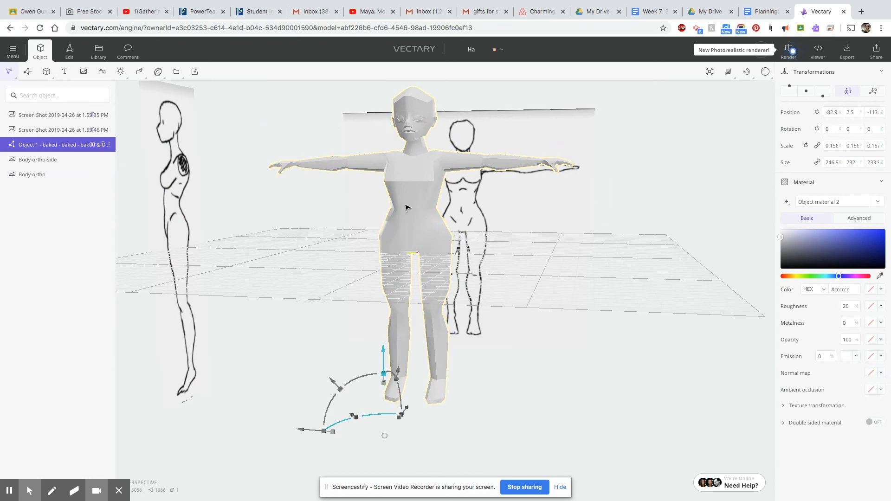
scroll(400, 220, "up", 5)
left_click(729, 73)
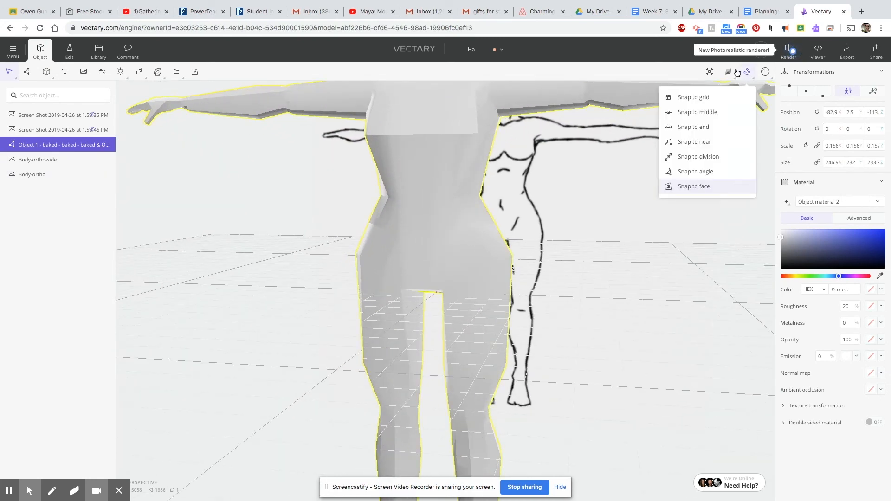
left_click(680, 112)
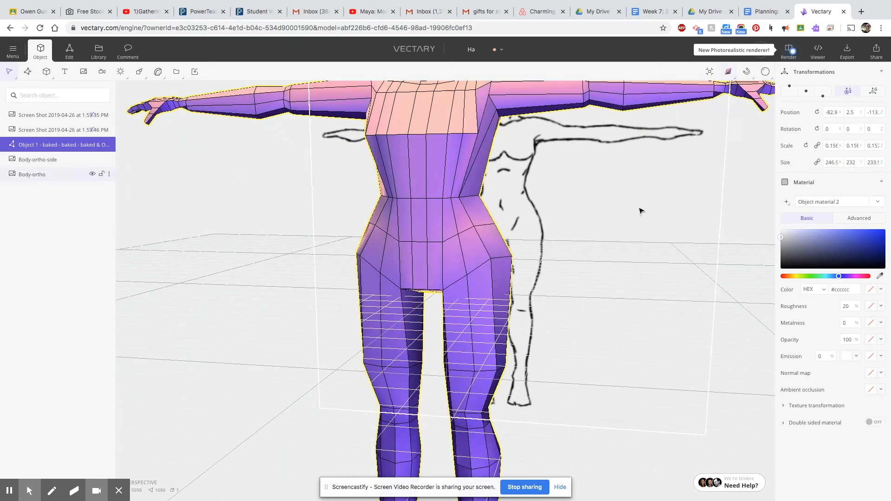
scroll(636, 209, "down", 5)
scroll(631, 208, "down", 2)
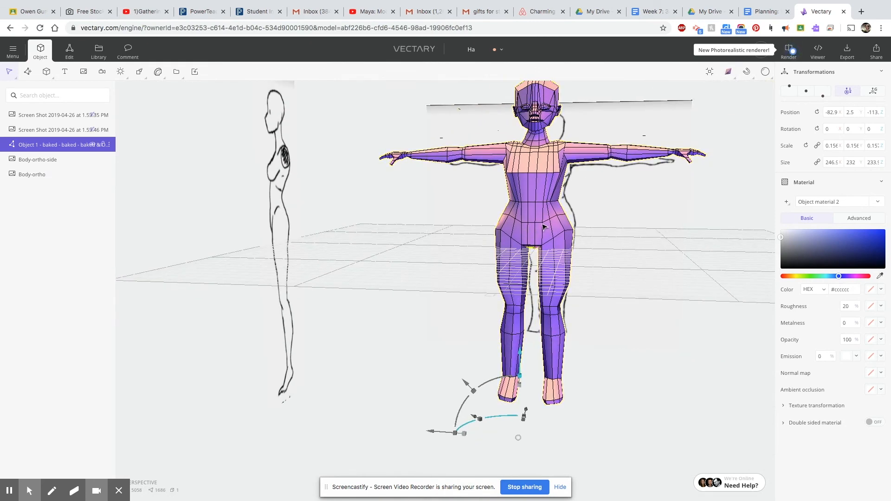
scroll(545, 221, "up", 2)
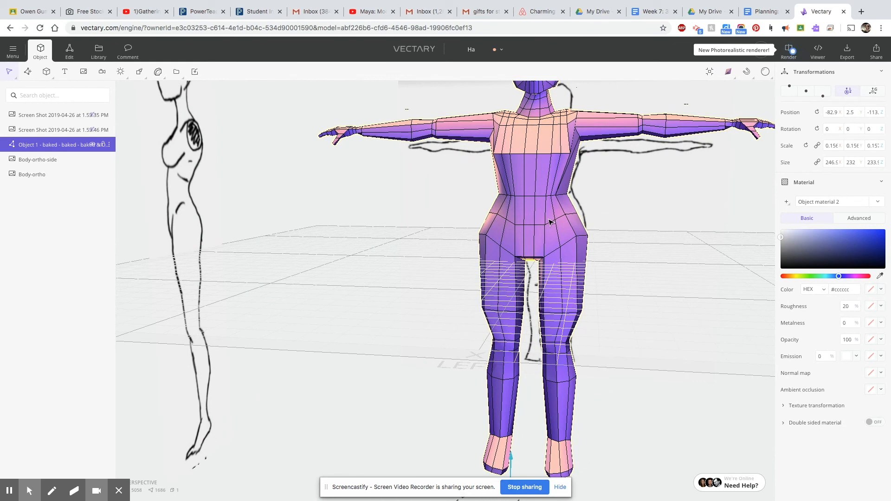
- Select the figure's whole mesh for editing and smooth it with one of the subdivision options of the Mesh tools
left_click(80, 60)
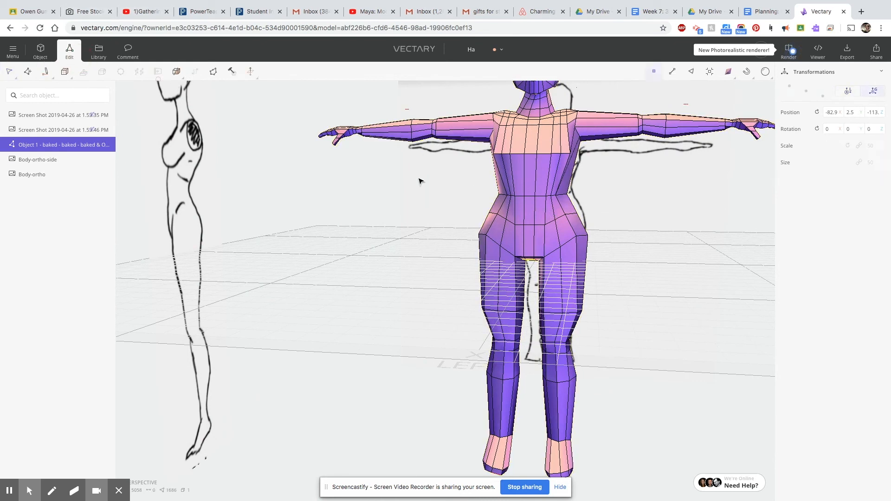
right_click(533, 199)
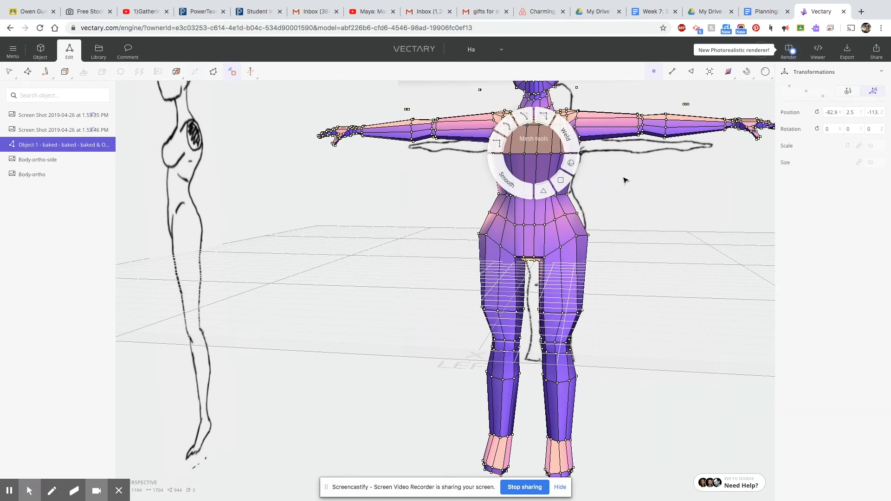
scroll(617, 174, "down", 2)
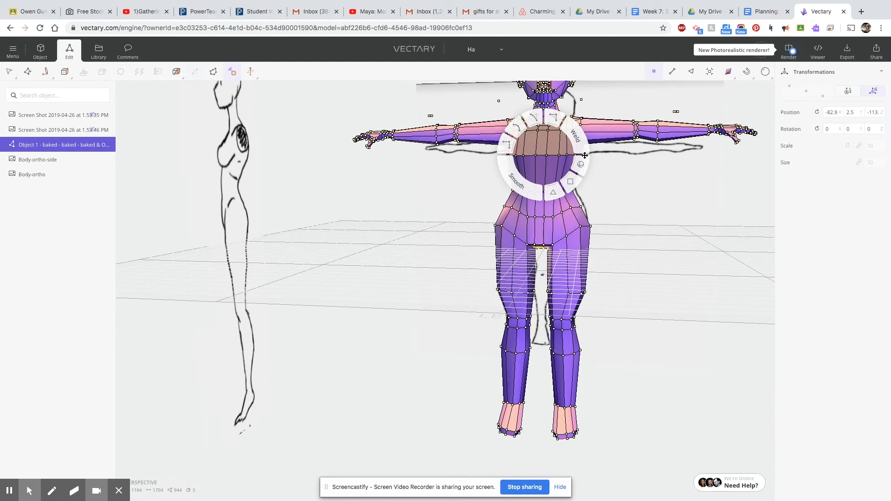
middle_click_drag(623, 201, 568, 263)
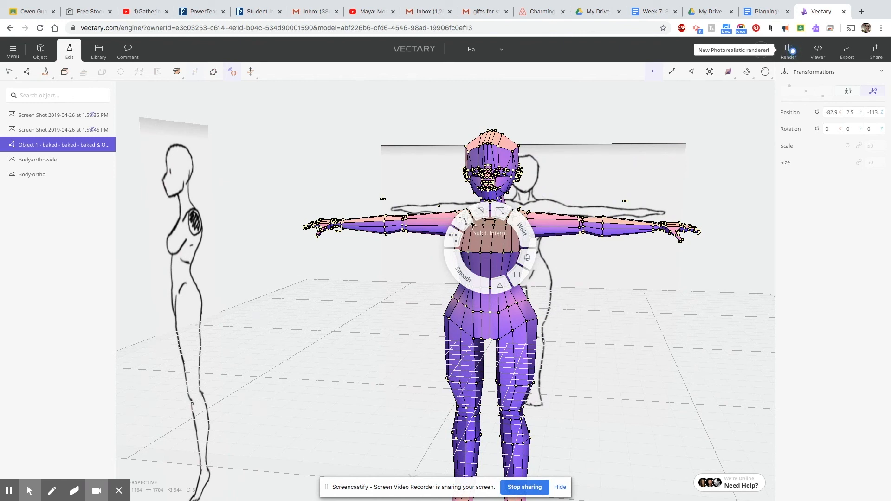
left_click(482, 215)
left_click(622, 303)
left_click(632, 305)
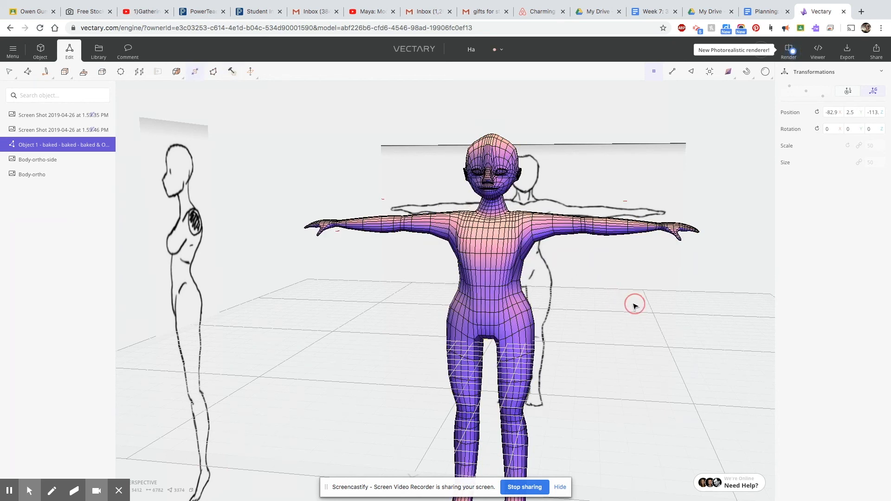
- Examine the subdivided figure from the front and at an angle, including a close view of the head and neck
scroll(633, 306, "up", 2)
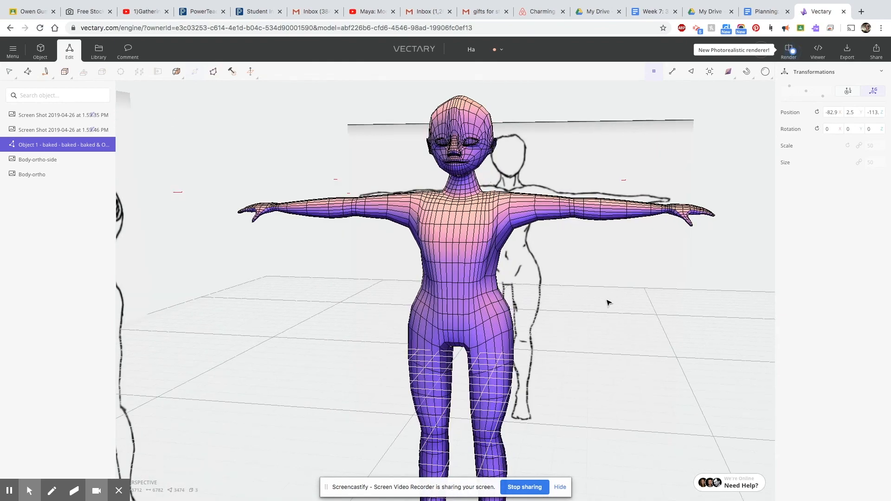
mouse_move(643, 316)
left_mouse_down()
mouse_move(875, 328)
mouse_move(851, 341)
mouse_move(622, 320)
mouse_move(510, 254)
mouse_move(429, 273)
mouse_move(374, 305)
mouse_move(322, 298)
mouse_move(285, 288)
mouse_move(266, 261)
mouse_move(326, 290)
mouse_move(569, 314)
mouse_move(595, 260)
mouse_move(544, 270)
mouse_move(309, 251)
mouse_move(267, 263)
mouse_move(218, 193)
mouse_move(521, 318)
mouse_move(395, 254)
mouse_move(371, 284)
mouse_move(548, 294)
mouse_move(545, 285)
left_mouse_up()
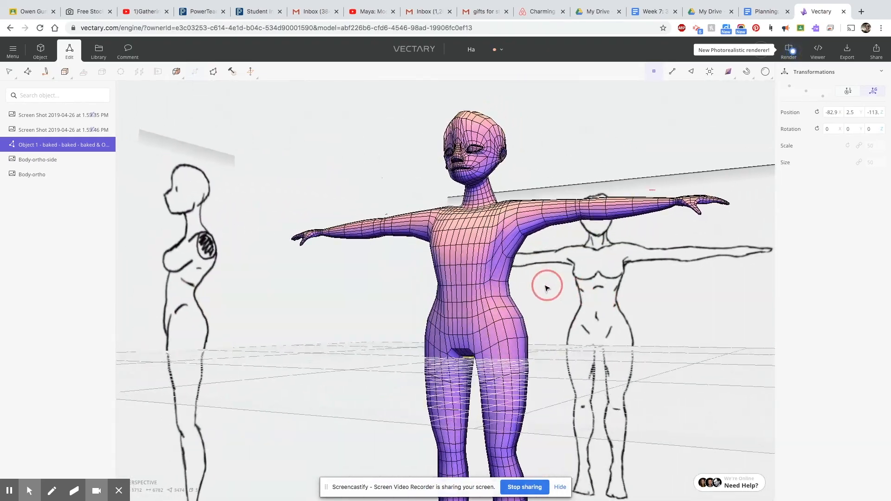
scroll(508, 252, "up", 5)
scroll(440, 175, "up", 5)
right_click_drag(444, 169, 480, 305)
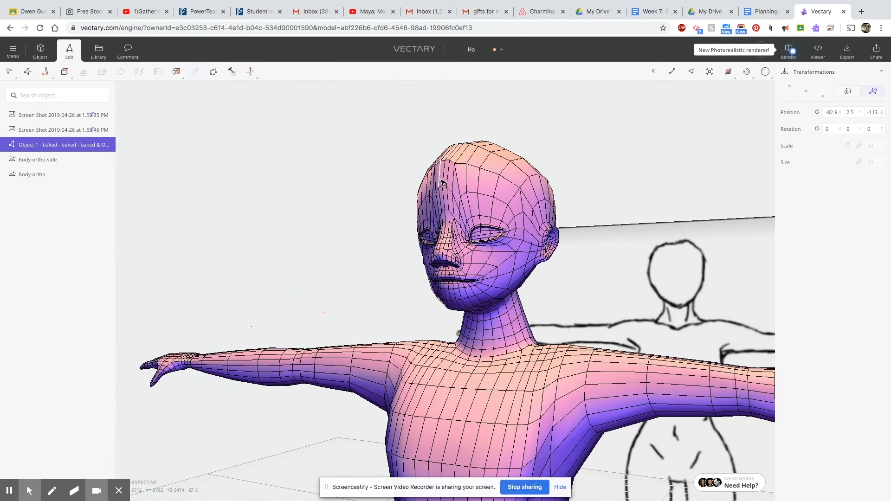
scroll(462, 227, "down", 5)
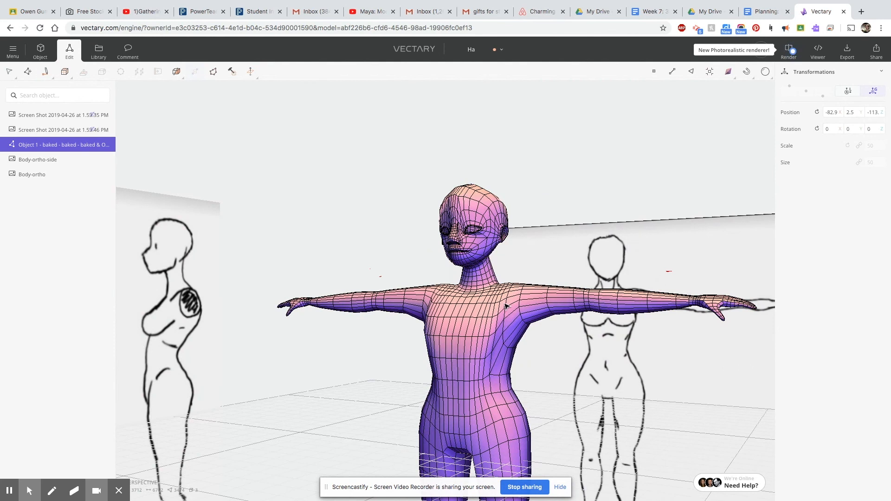
- Undo the last subdivision of the figure's mesh
key("super+a")
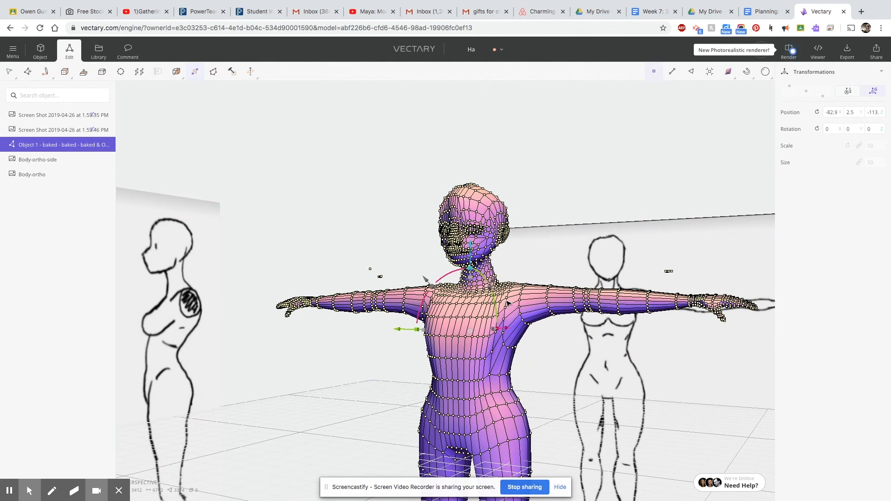
key("super+z")
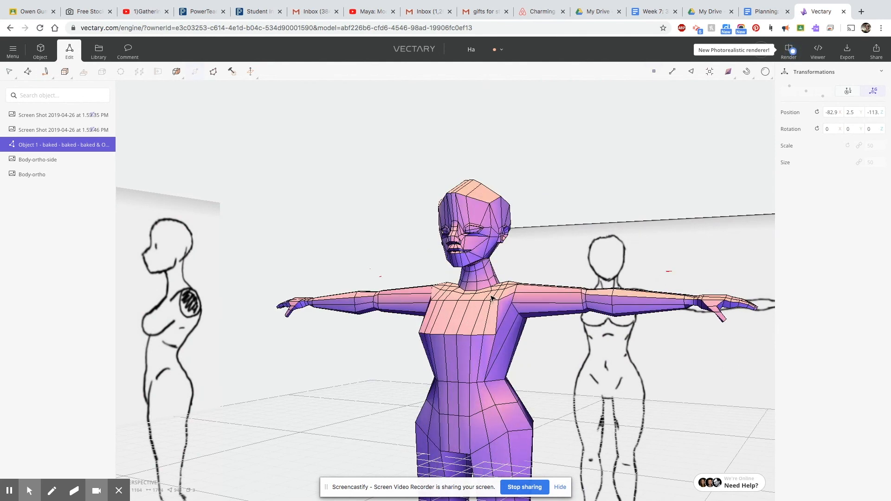
- Select the figure's whole mesh, try smoothing it with repeated subdivisions including Subd. Interp., and undo them
right_click(466, 301)
left_click(563, 408)
left_click(9, 71)
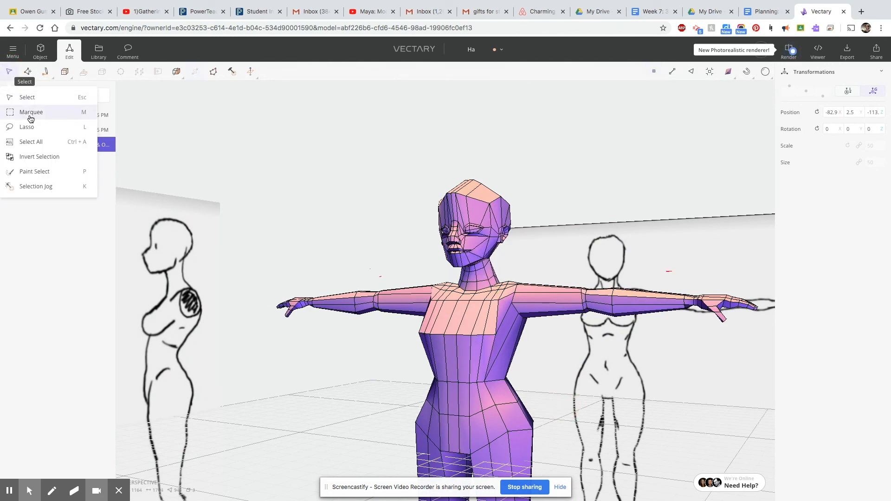
left_click(34, 142)
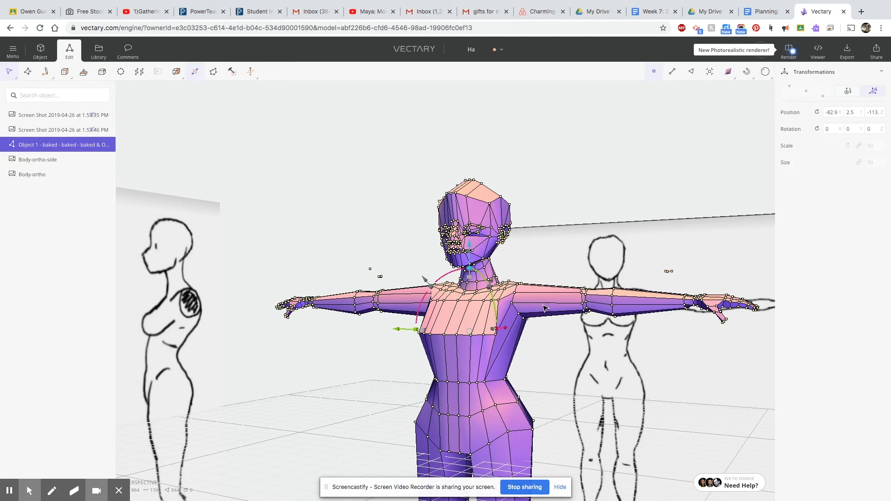
key("space")
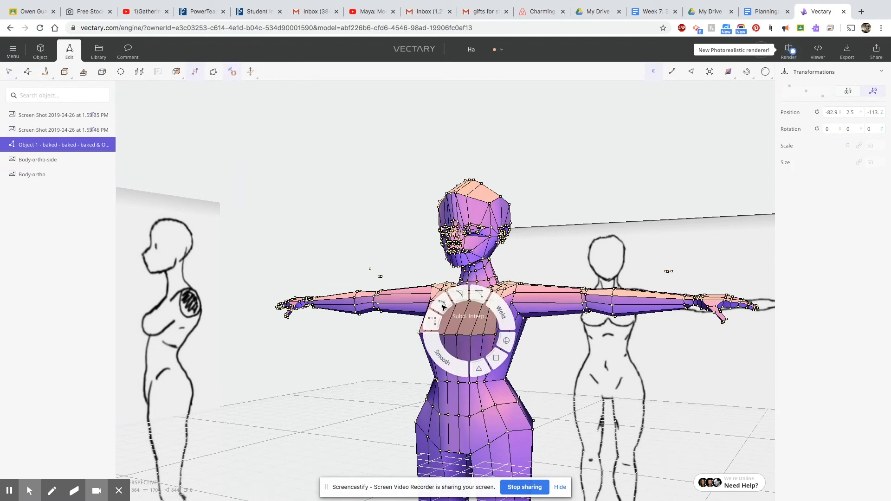
left_click(458, 297)
left_click(442, 305)
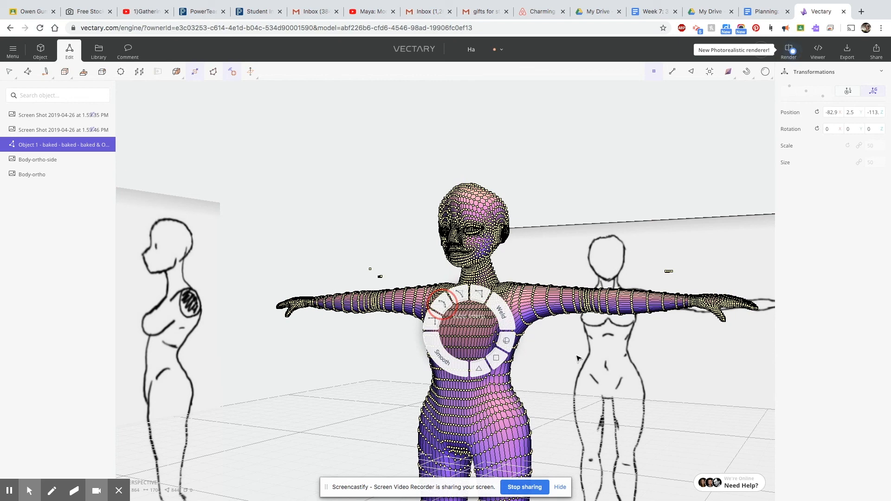
left_click(458, 293)
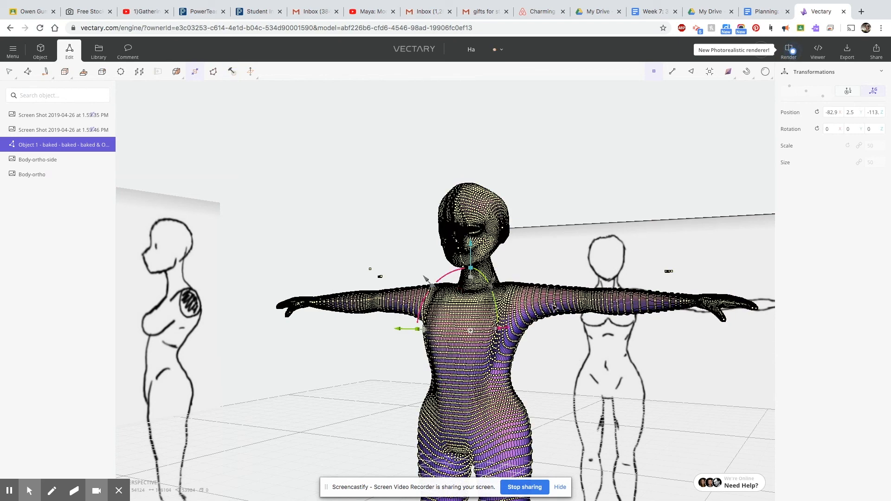
scroll(574, 334, "up", 5)
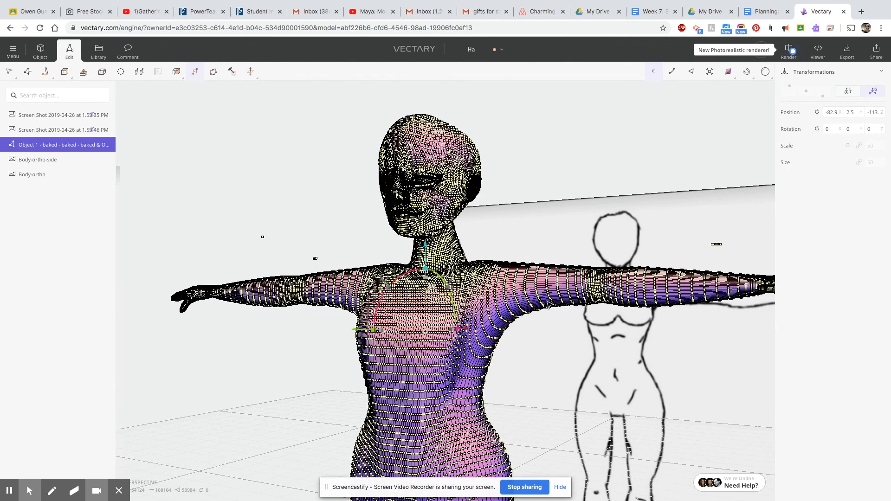
key("super+z")
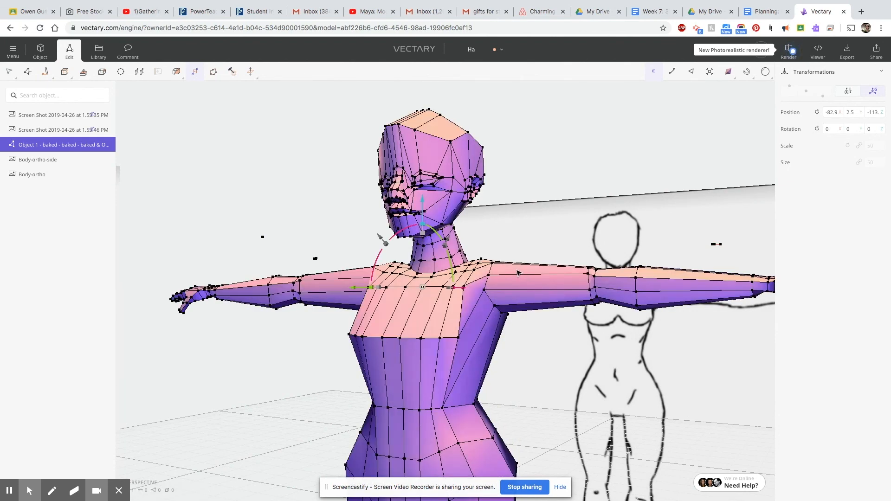